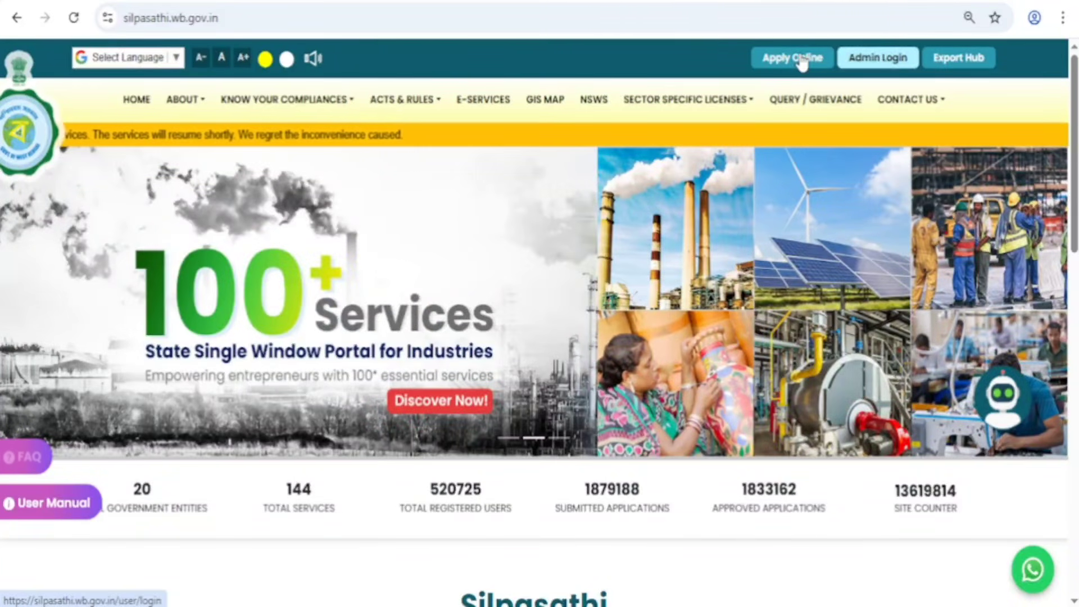
# - Open new-account registration from the online application login page and choose MSME Sector(UDYAM) as the entity category
pyautogui.click(802, 64)
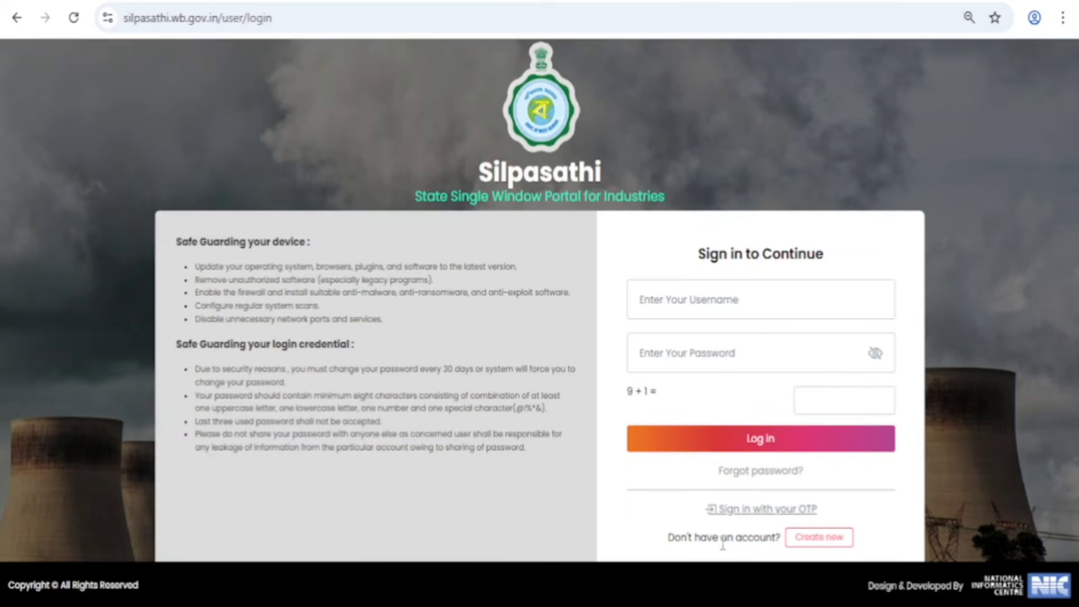
pyautogui.click(818, 538)
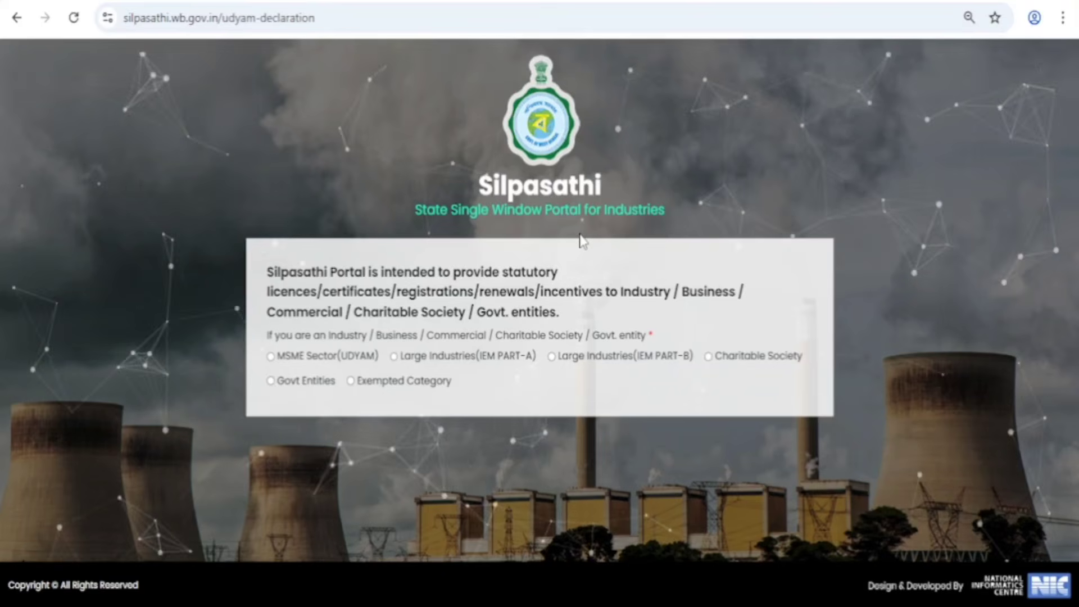
pyautogui.click(270, 357)
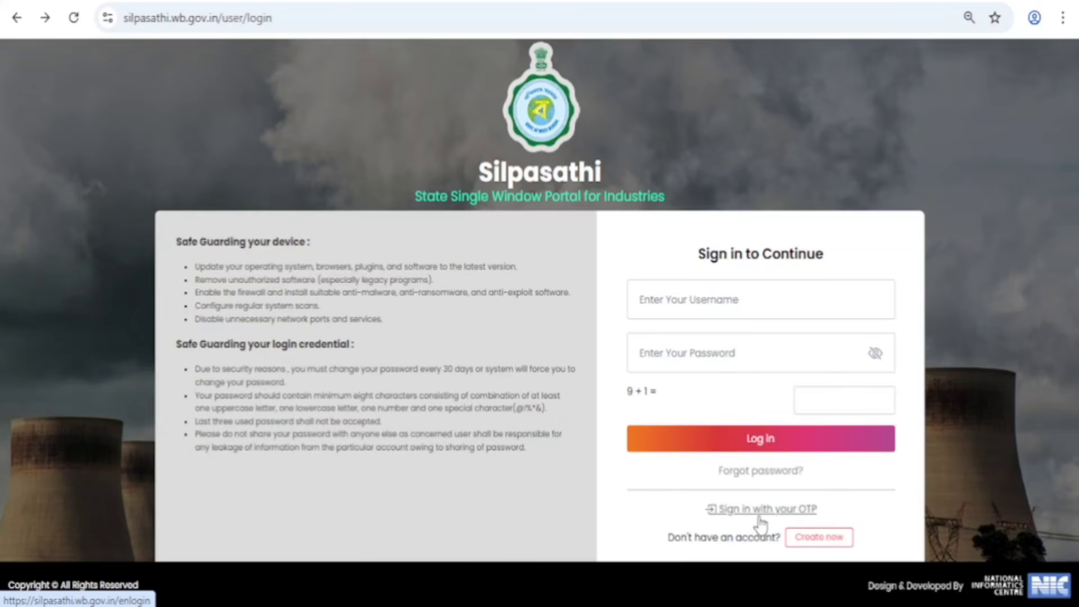
# - Sign in from the login page using the OTP option and dismiss the revamped procedures notice on the dashboard
pyautogui.click(805, 510)
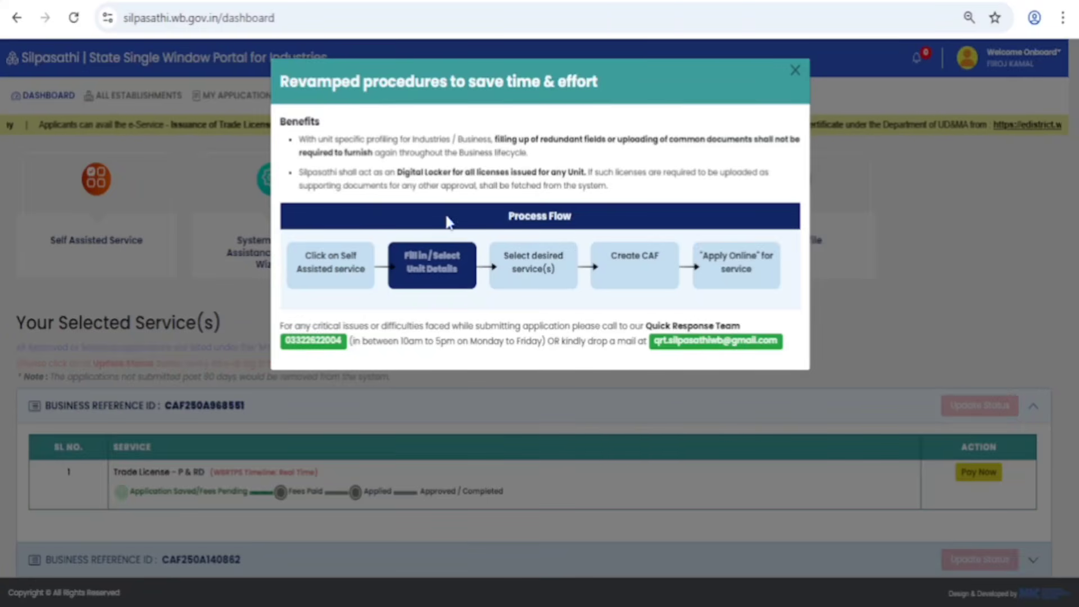
pyautogui.click(795, 72)
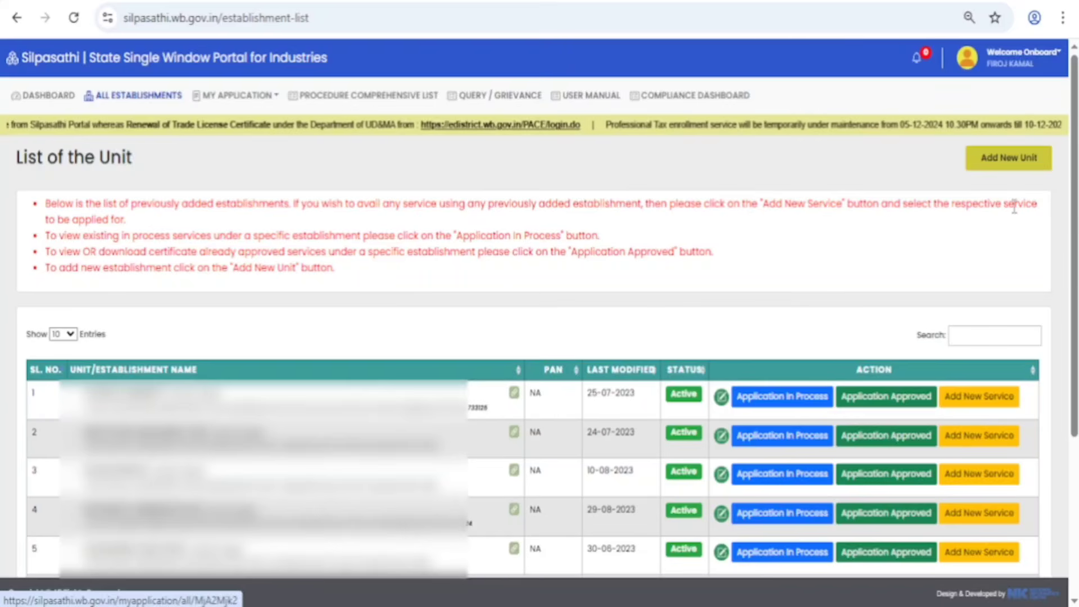
# - Start adding a new unit from the list of establishments and set its unit type to Individual
pyautogui.click(1023, 170)
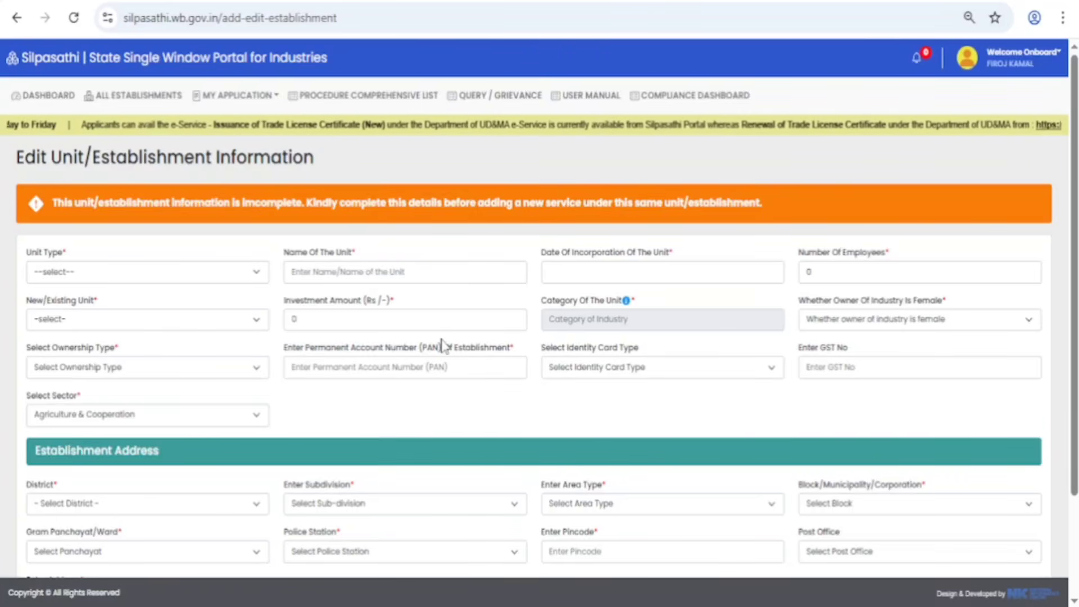
pyautogui.scroll(-2, 444, 345)
pyautogui.scroll(2, 444, 345)
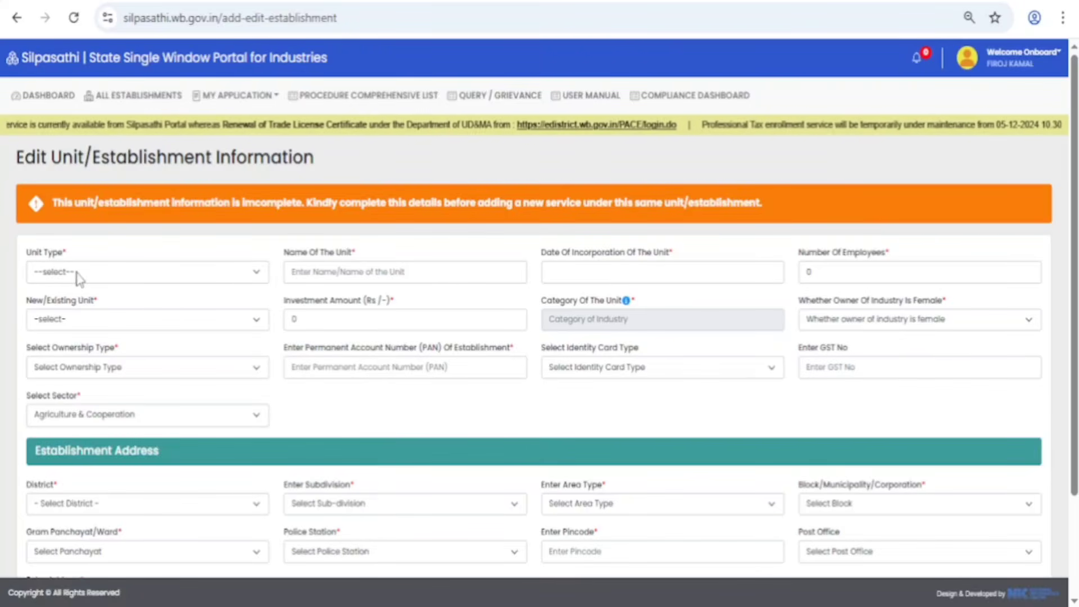
pyautogui.click(138, 280)
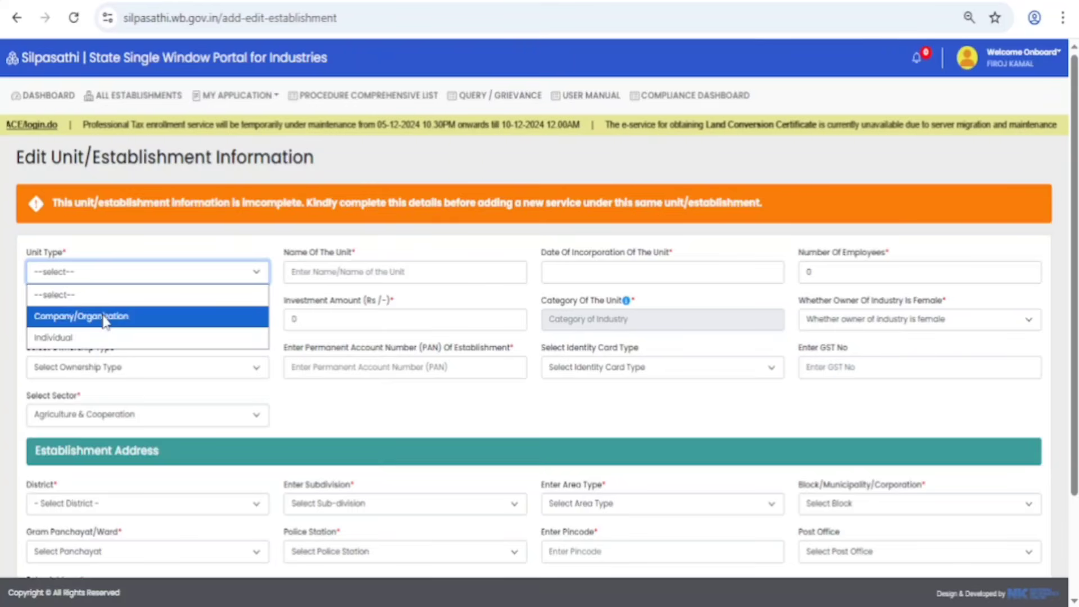
pyautogui.click(77, 342)
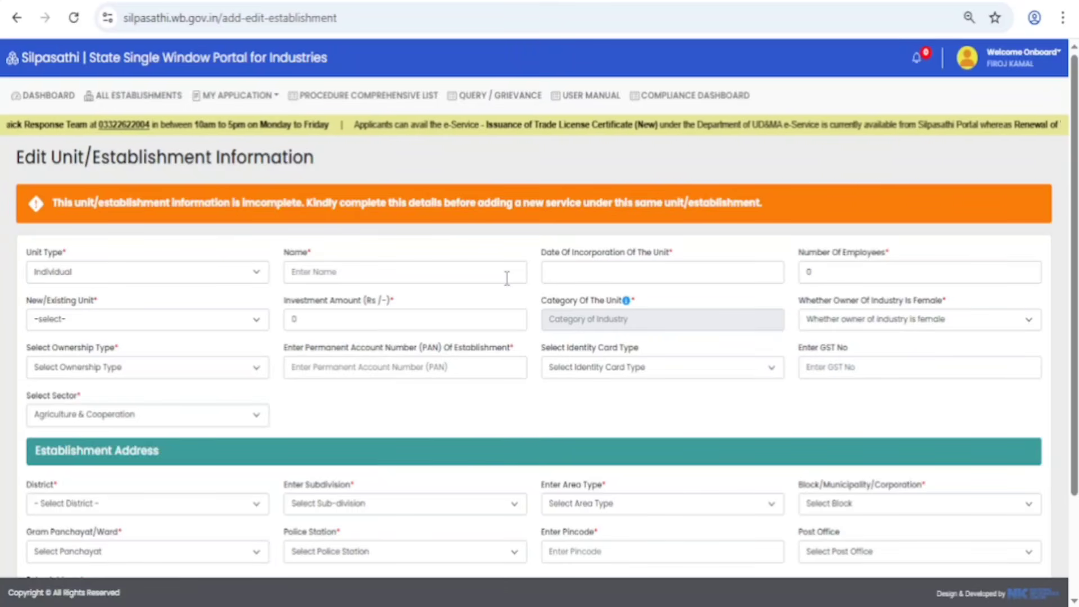
# - Inspect the date of incorporation and number of employees fields, and set New/Existing Unit to New
pyautogui.click(630, 272)
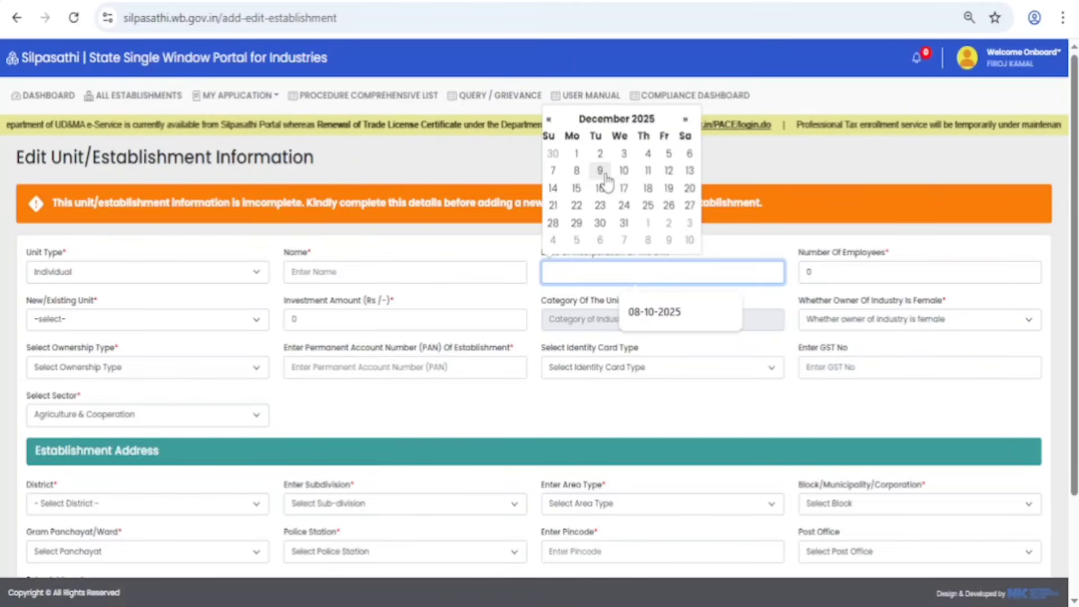
pyautogui.click(779, 152)
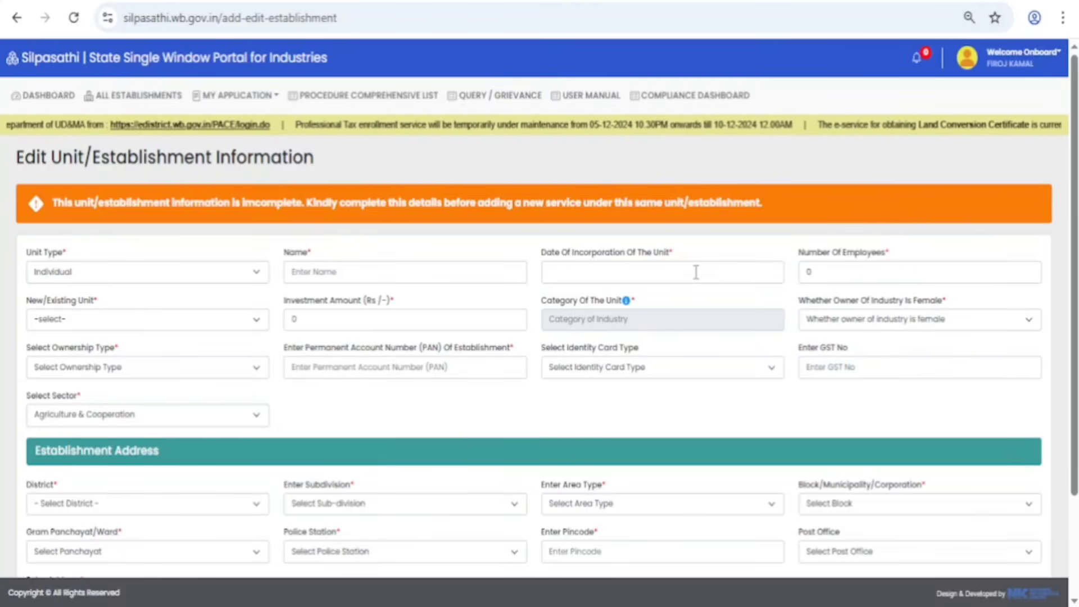
pyautogui.click(845, 274)
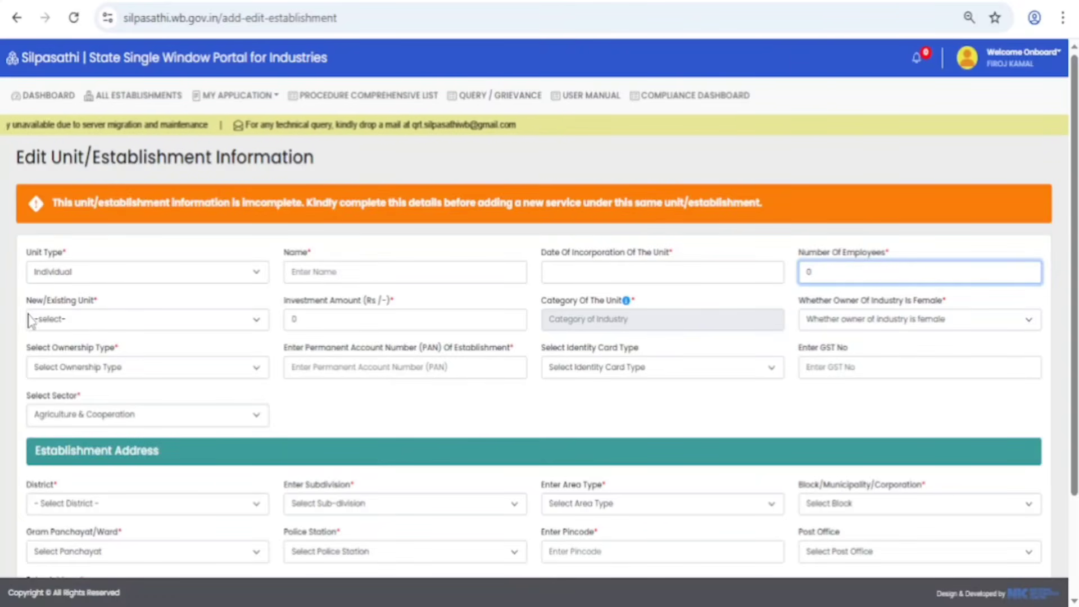
pyautogui.click(87, 324)
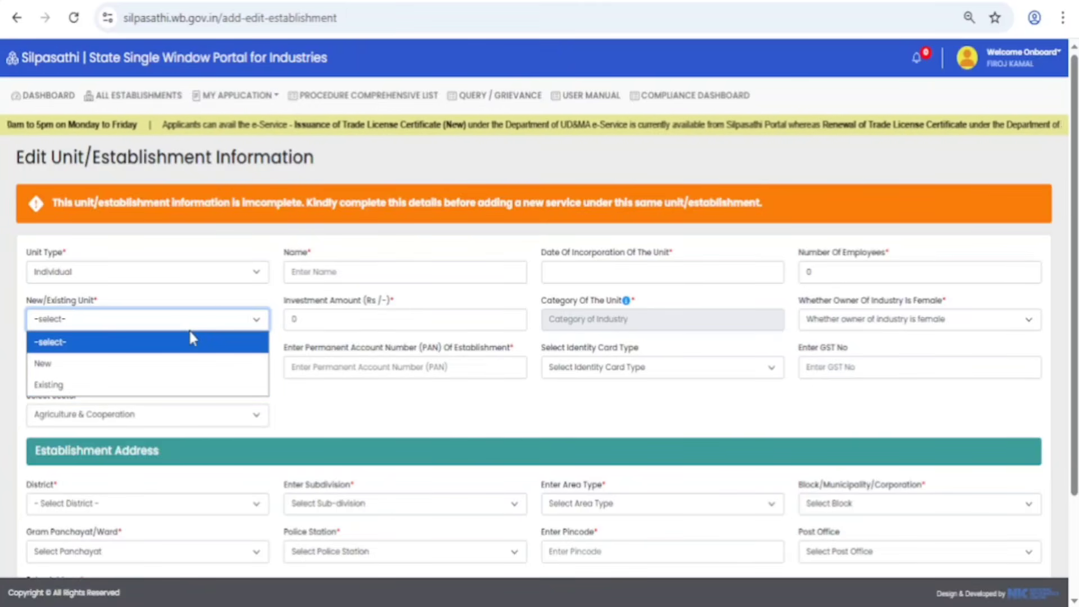
pyautogui.click(65, 371)
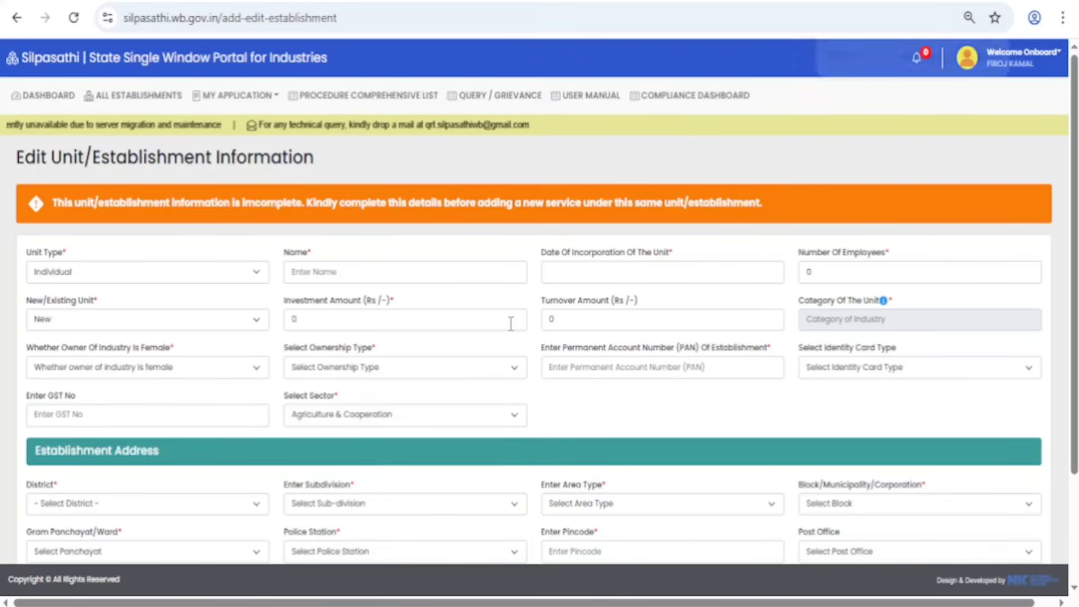
# - Answer No to whether the owner of the industry is female
pyautogui.hotkey('ctrl', '-')
pyautogui.hotkey('ctrl', '0')
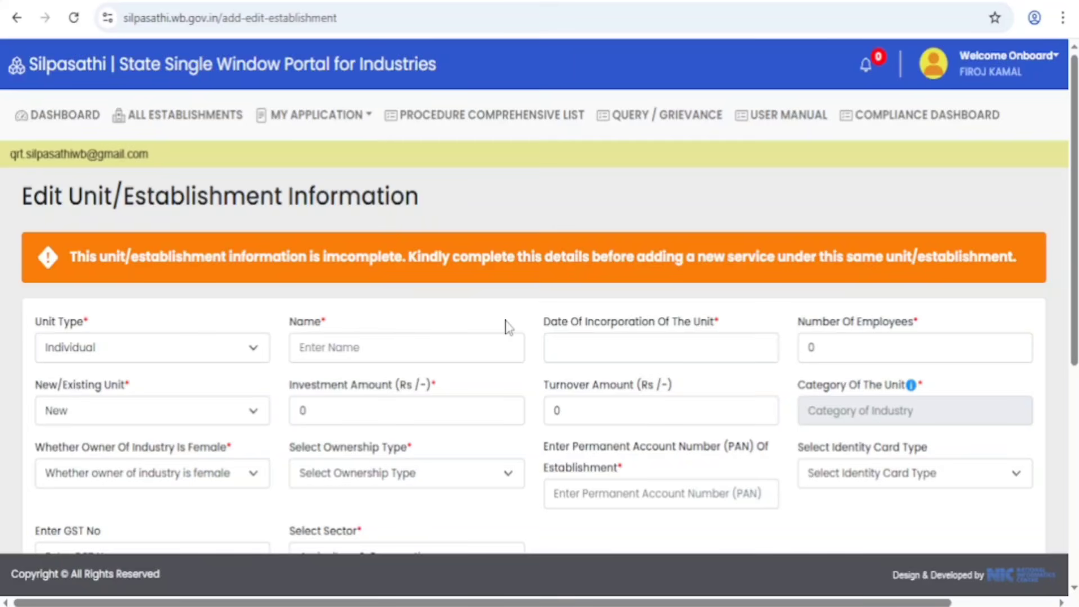
pyautogui.scroll(-3, 593, 224)
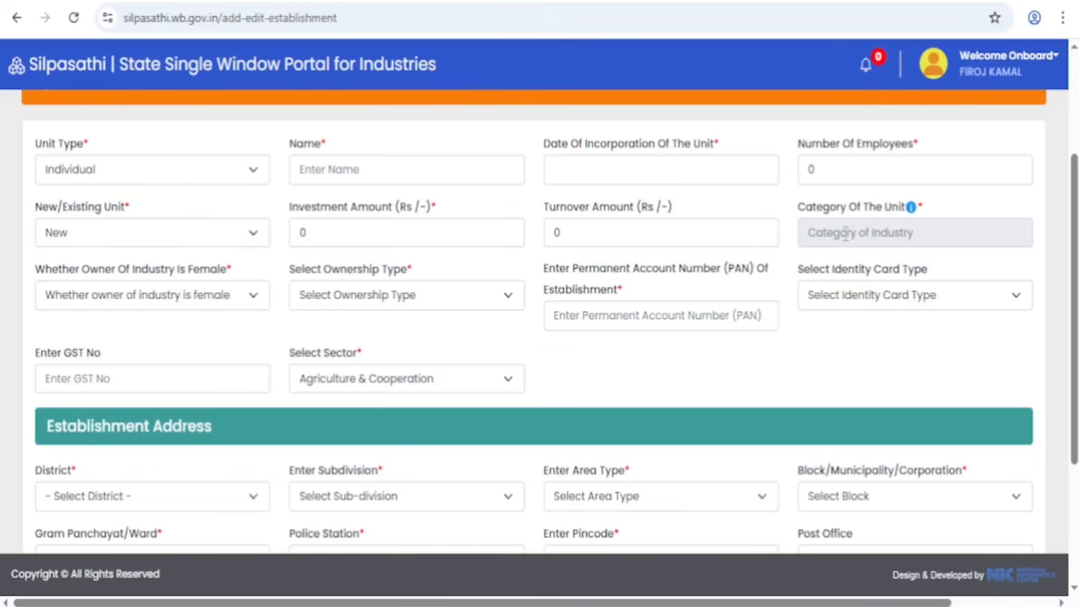
pyautogui.moveTo(819, 216)
pyautogui.click(181, 302)
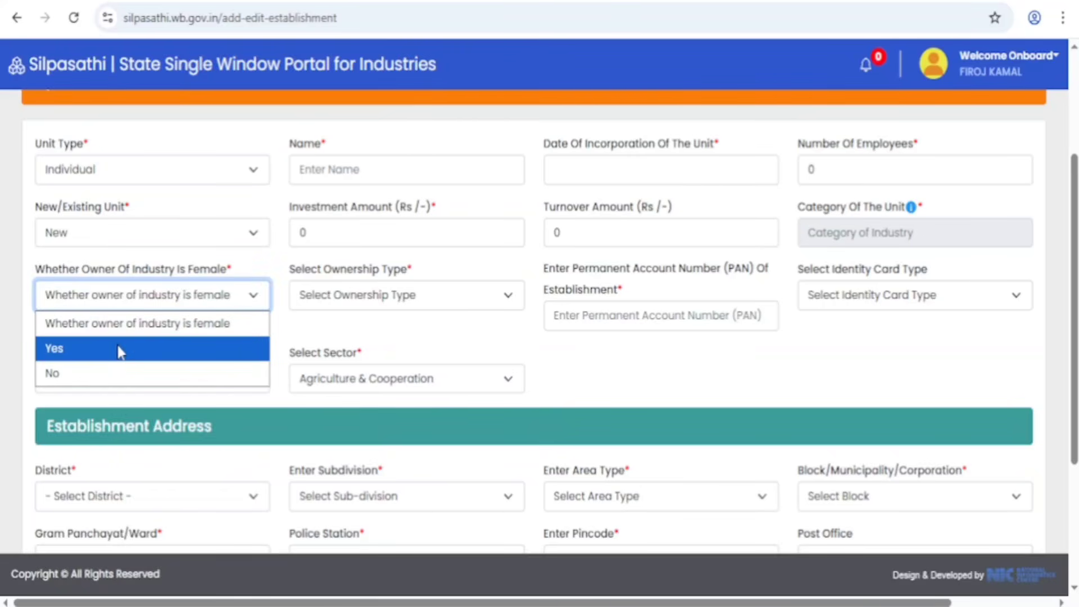
pyautogui.click(107, 373)
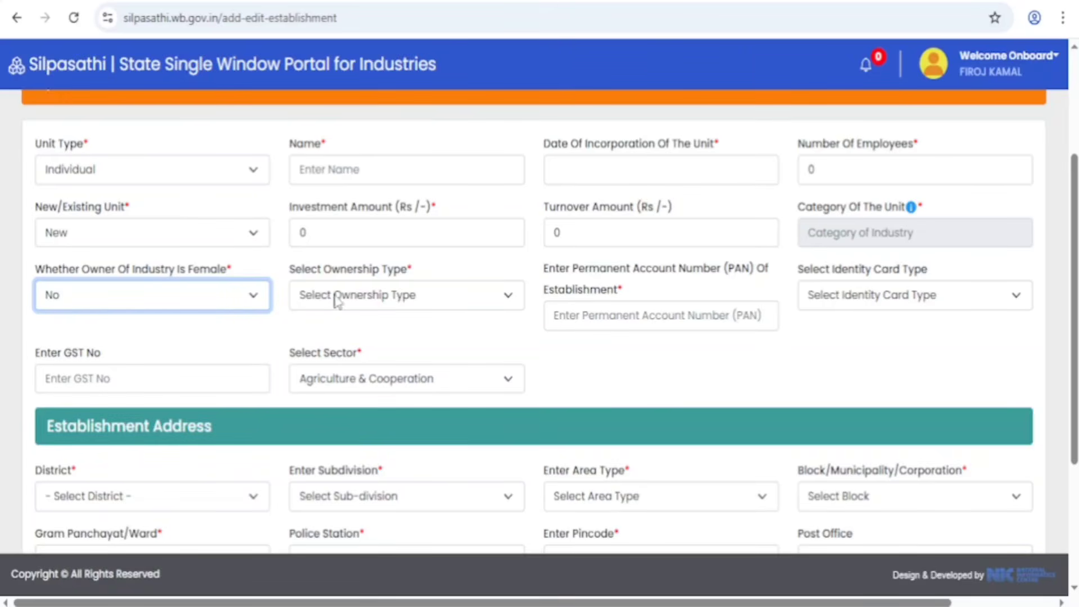
# - Set the unit's ownership type to Private and its ownership to Proprietor
pyautogui.click(400, 302)
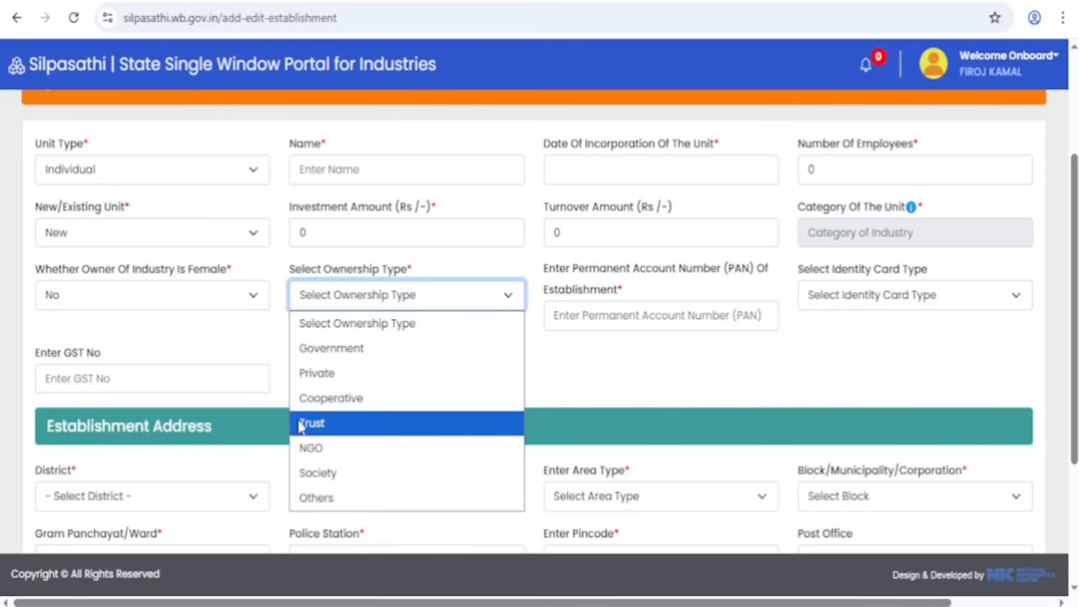
pyautogui.click(318, 372)
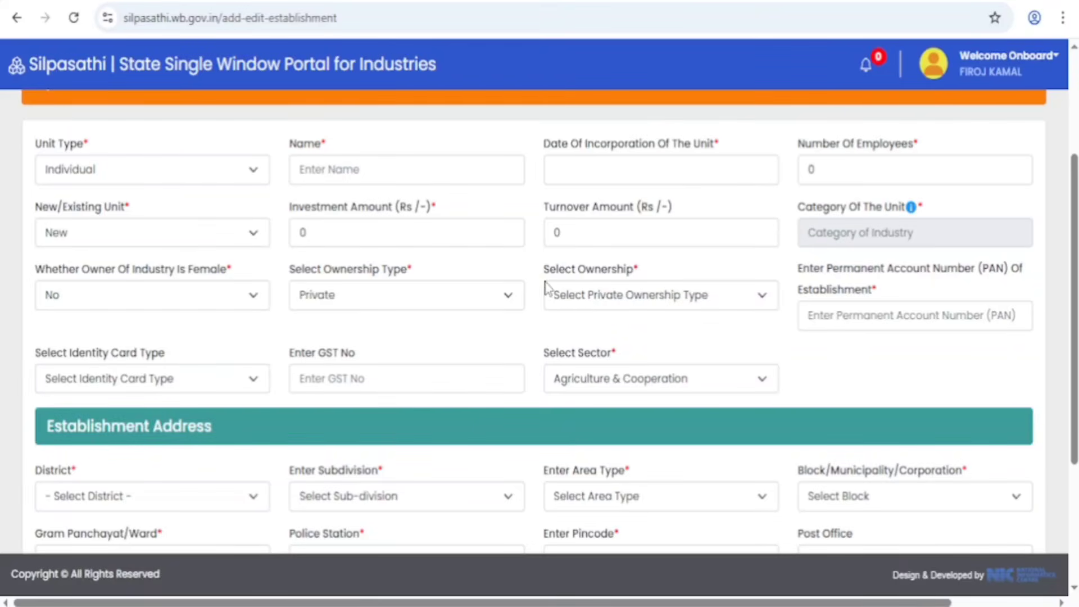
pyautogui.click(667, 300)
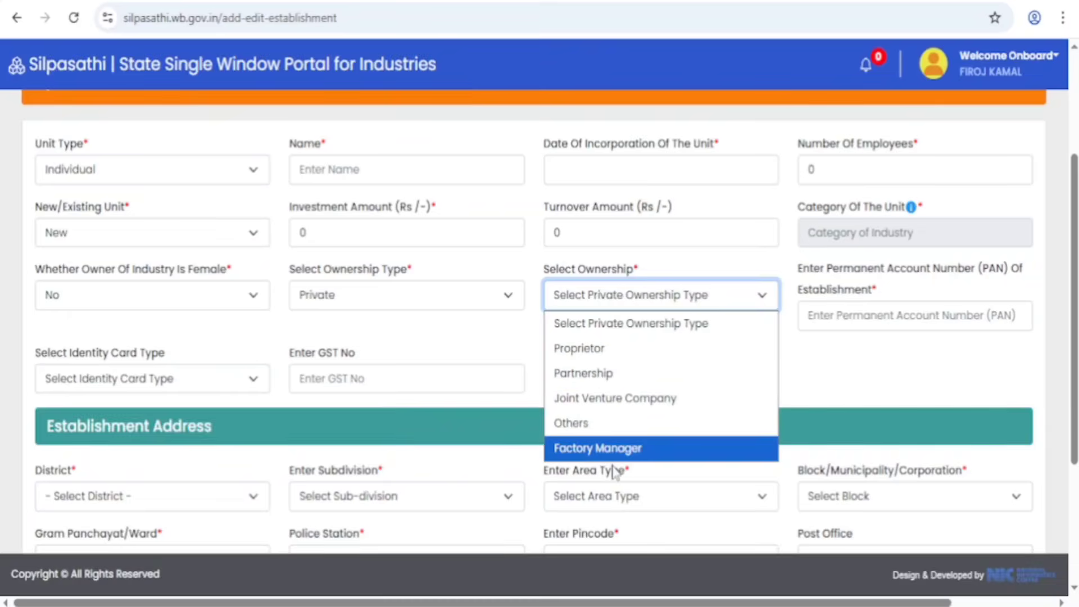
pyautogui.click(608, 353)
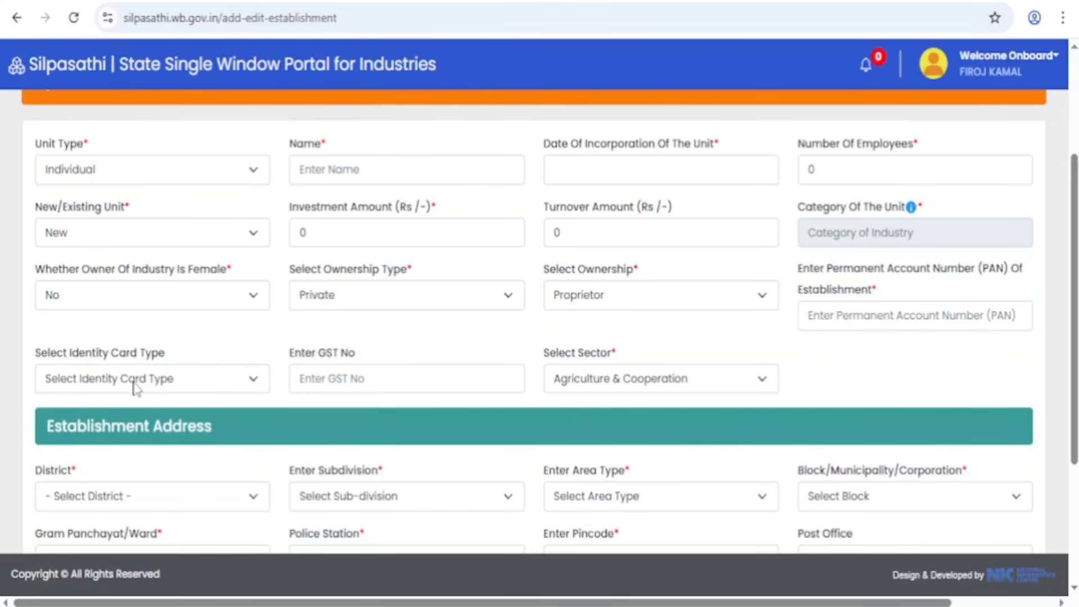
# - Look through the identity card type options without choosing one, and set the unit's sector to Others
pyautogui.click(167, 382)
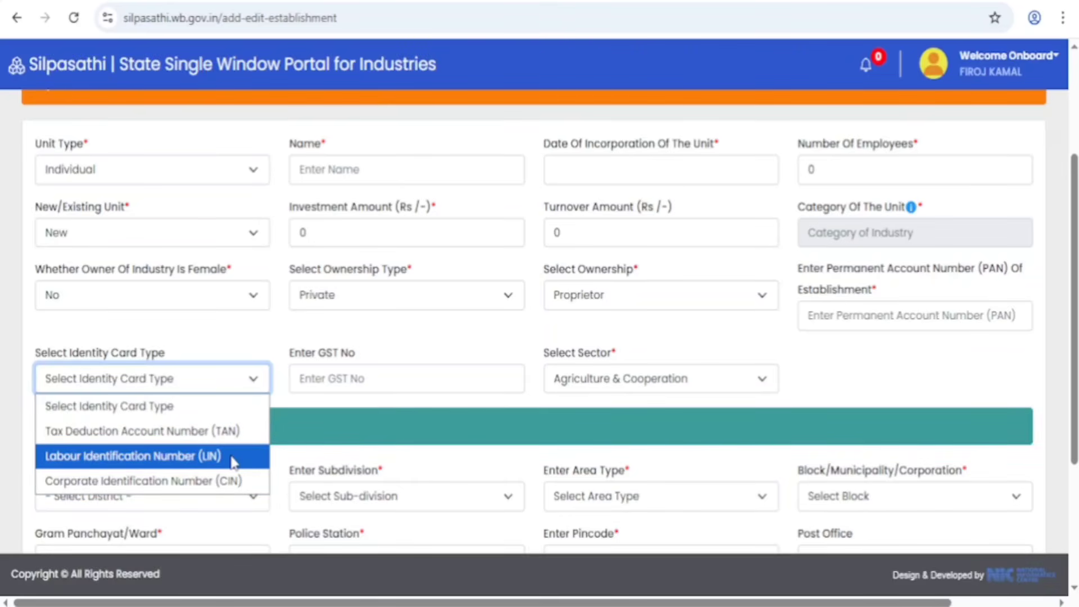
pyautogui.click(216, 345)
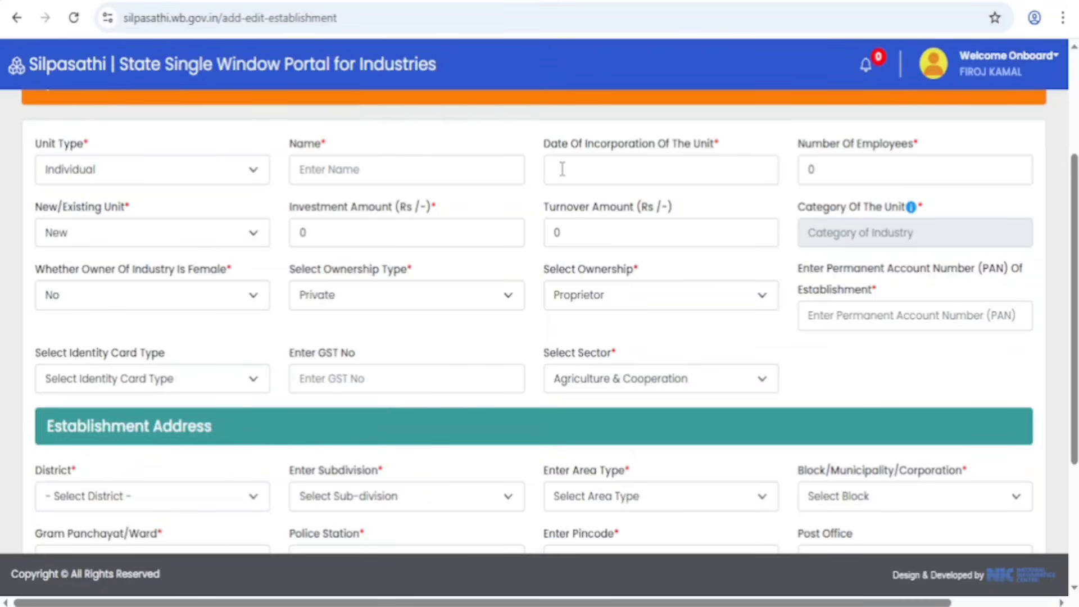
pyautogui.click(617, 384)
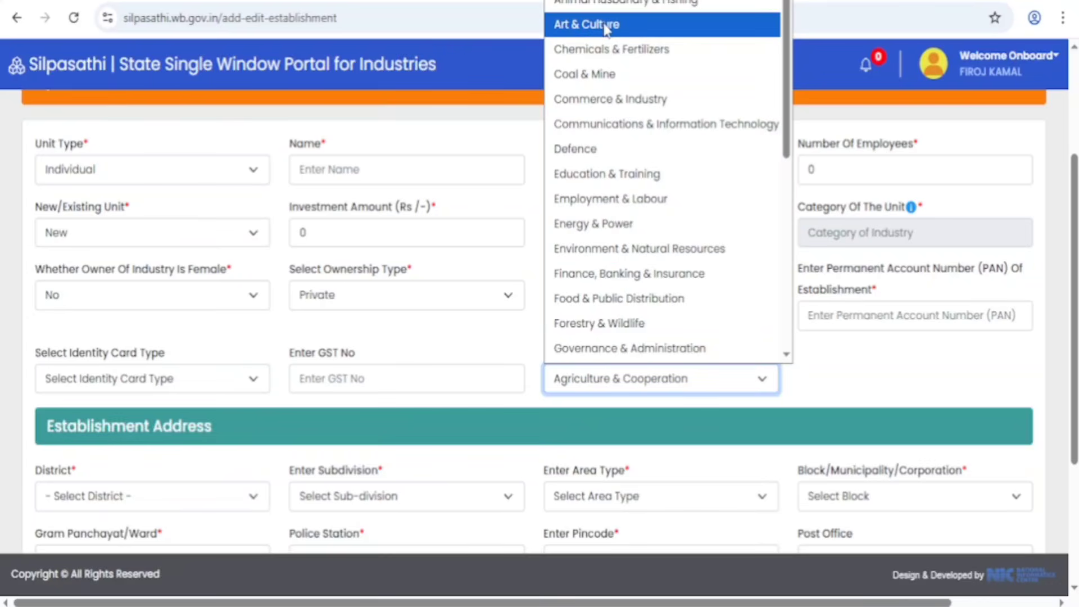
pyautogui.scroll(-5, 607, 73)
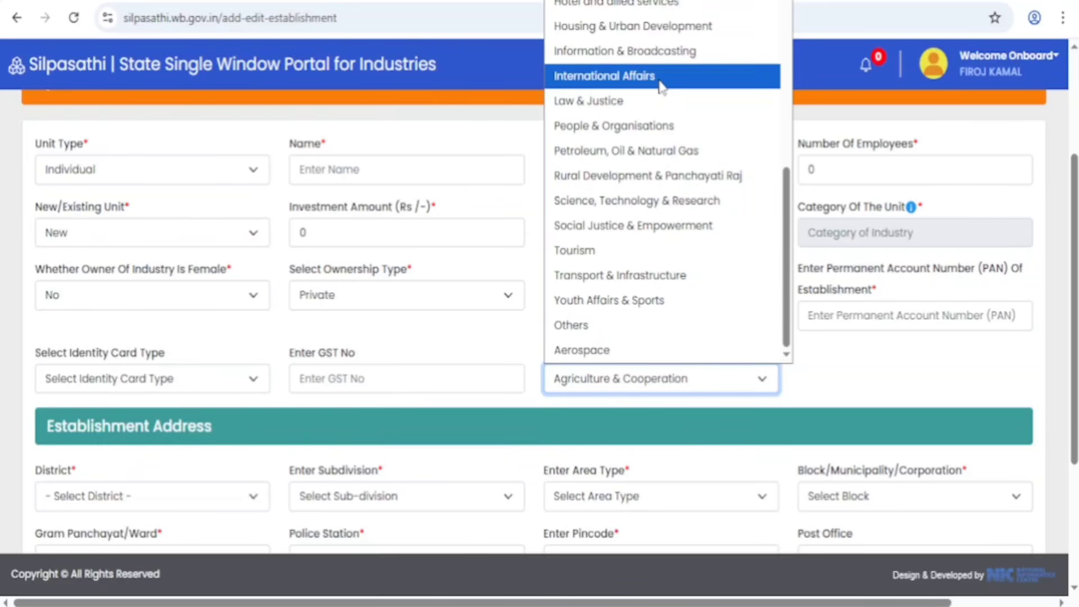
pyautogui.click(582, 336)
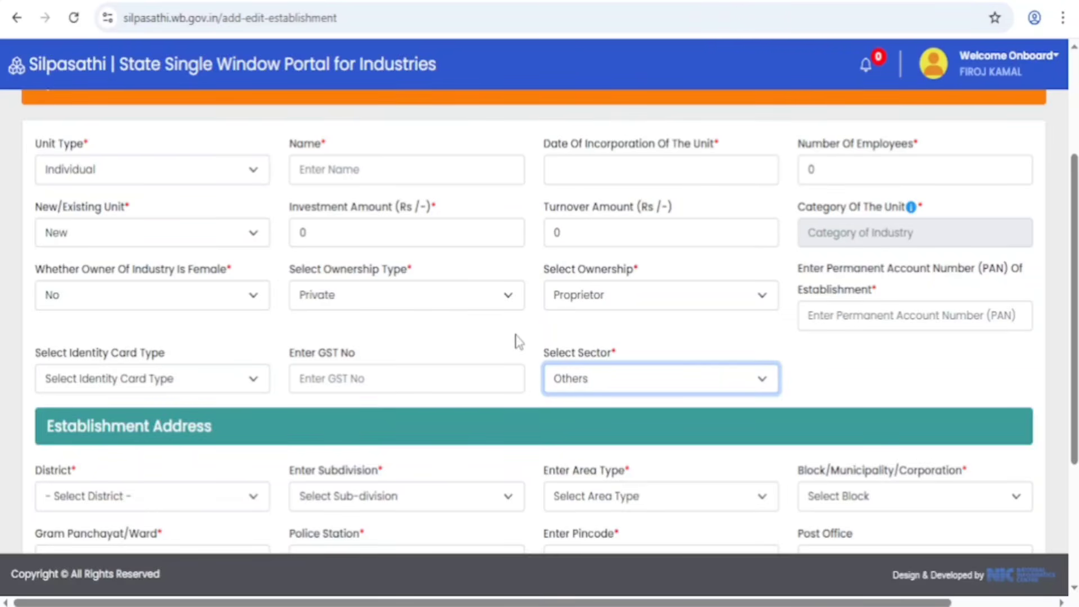
# - Set the district in the establishment address to Dakshin Dinajpur
pyautogui.scroll(-3, 525, 366)
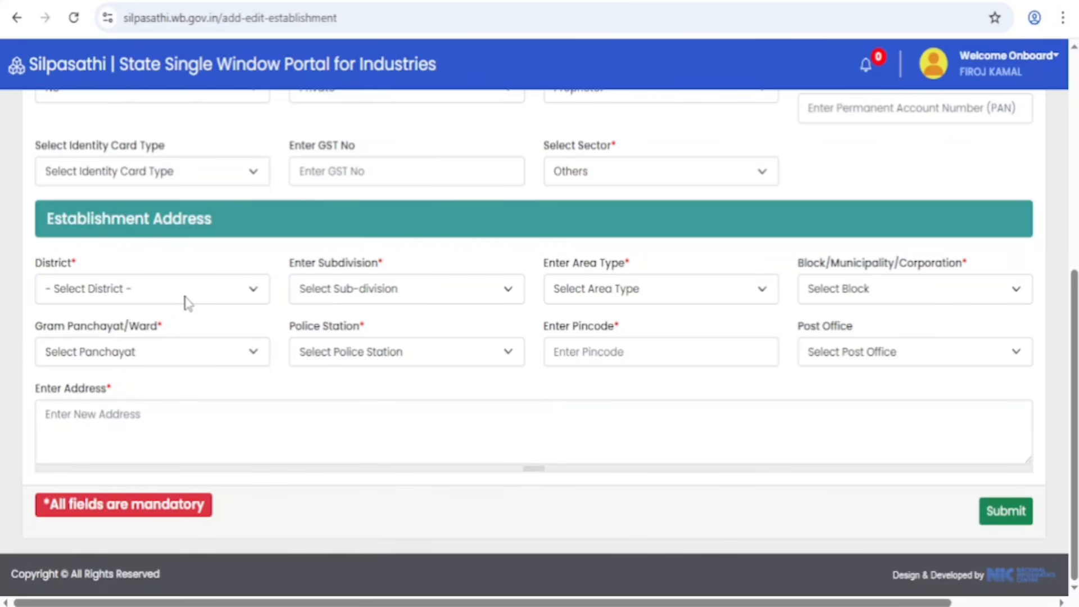
pyautogui.click(150, 298)
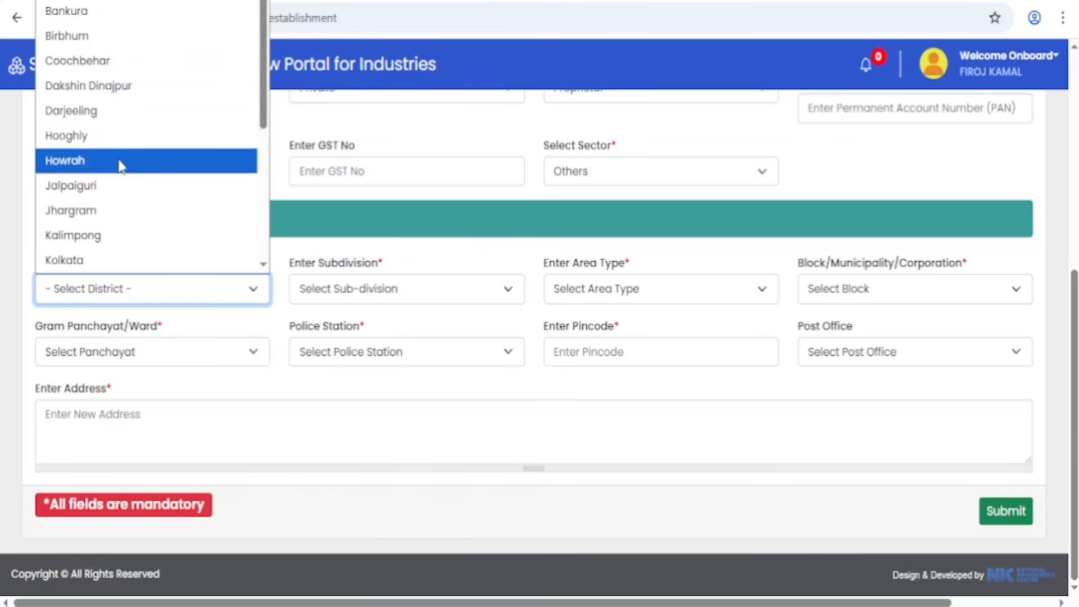
pyautogui.scroll(-5, 121, 169)
pyautogui.scroll(5, 120, 165)
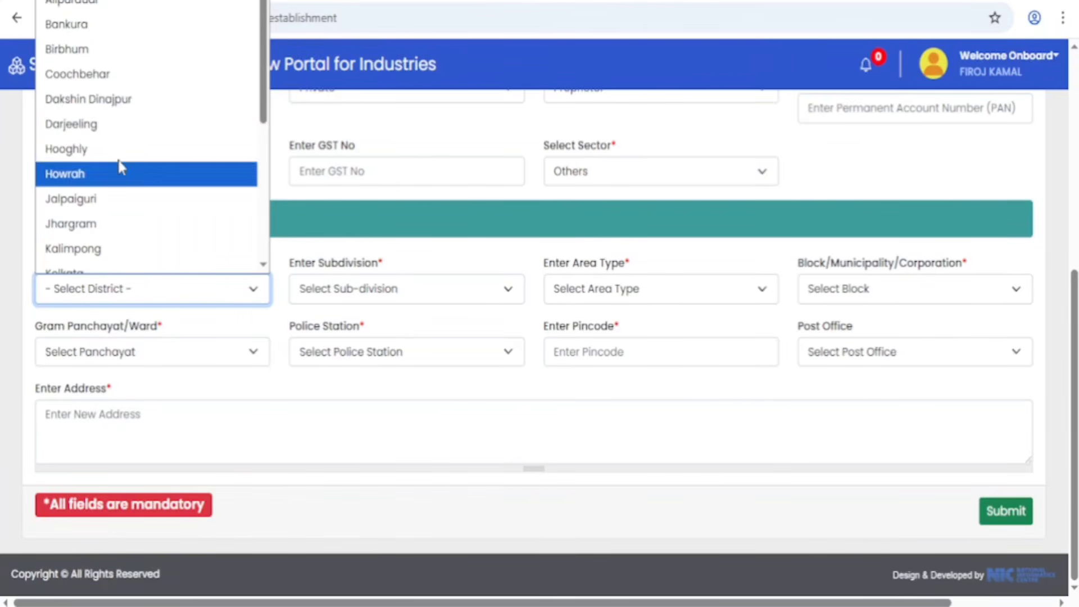
pyautogui.click(149, 100)
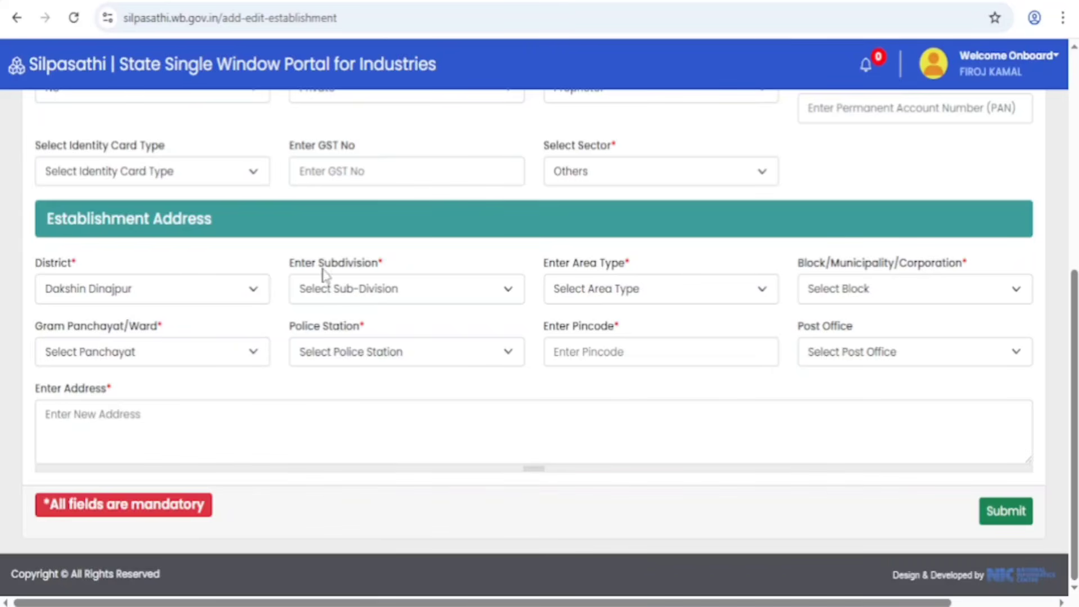
# - Set the establishment's subdivision to Gangarampur and its area type to Block
pyautogui.click(387, 293)
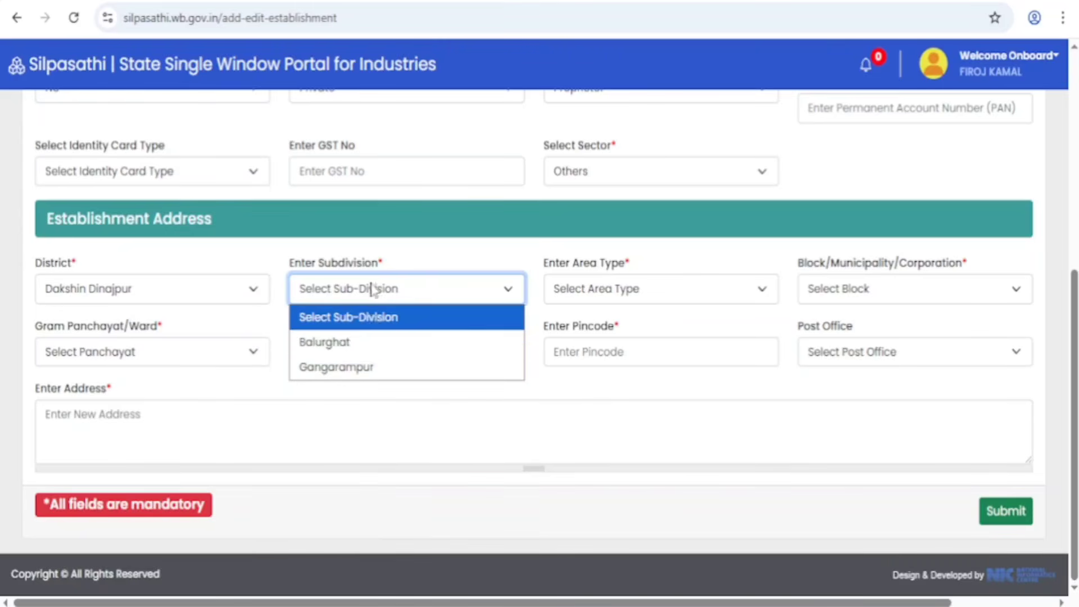
pyautogui.click(381, 368)
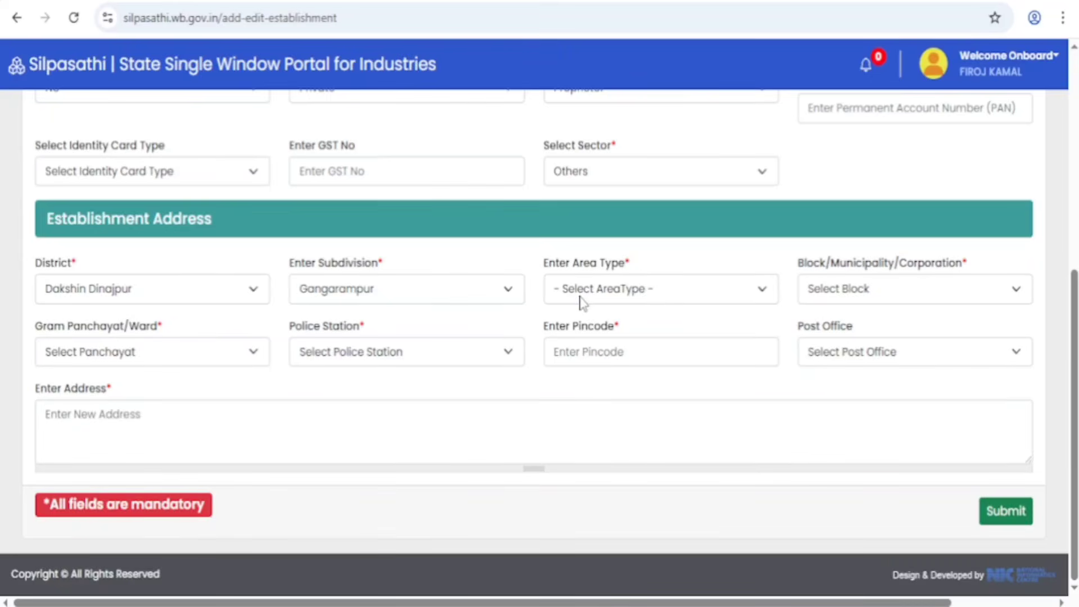
pyautogui.click(648, 293)
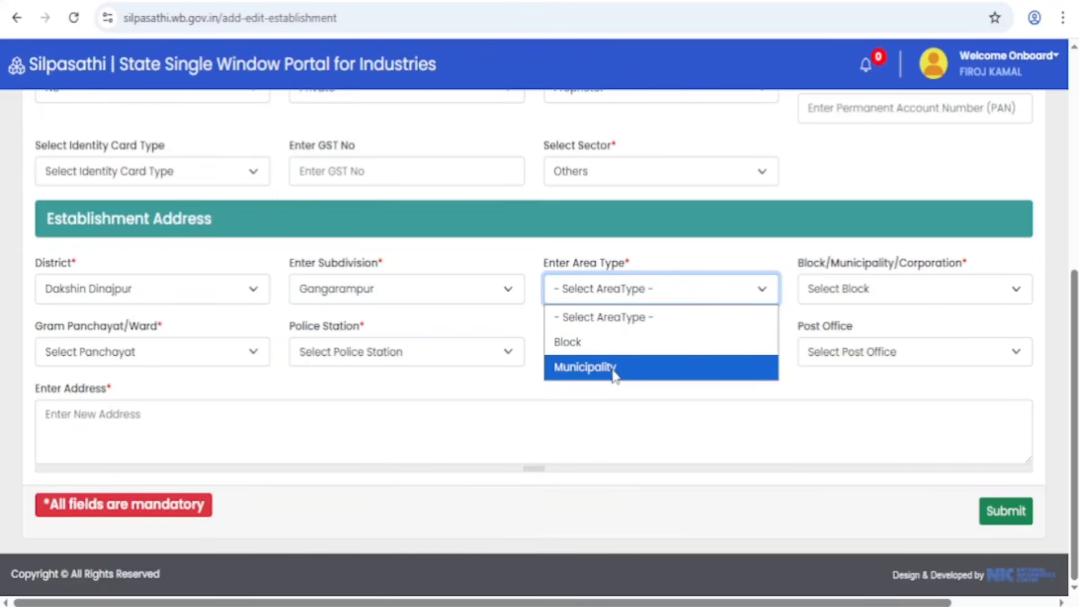
pyautogui.click(595, 351)
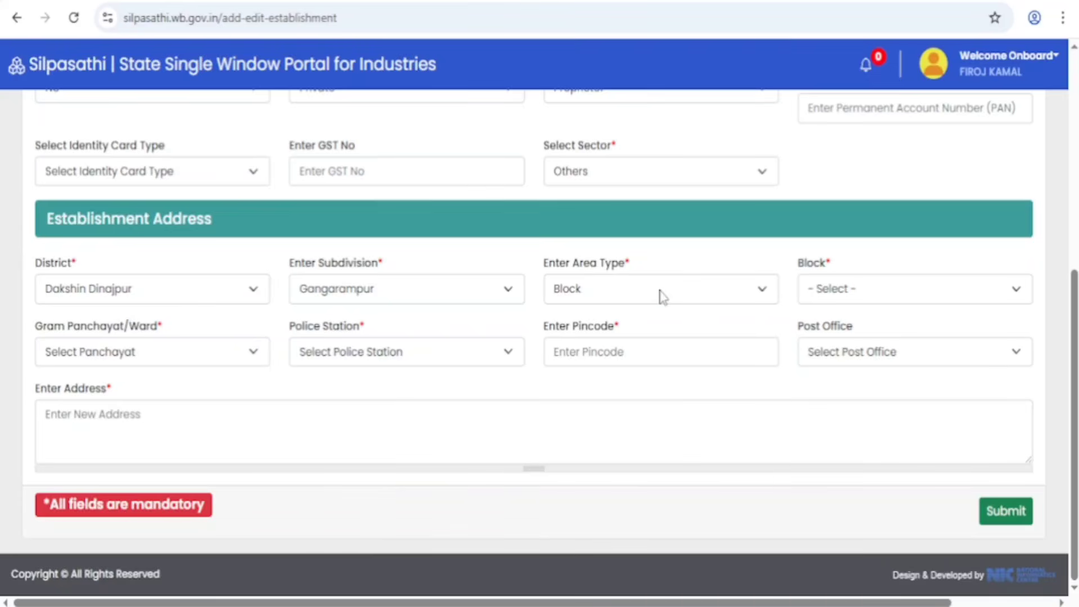
# - Look through the block options without choosing one, and change the establishment's area type to Municipality
pyautogui.click(879, 292)
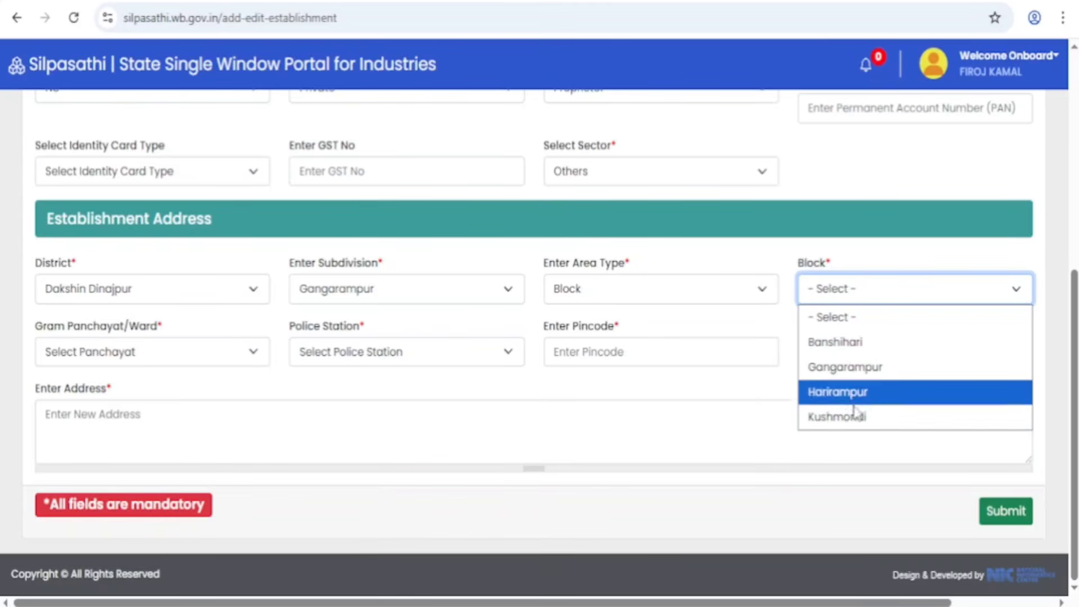
pyautogui.click(737, 439)
pyautogui.click(642, 292)
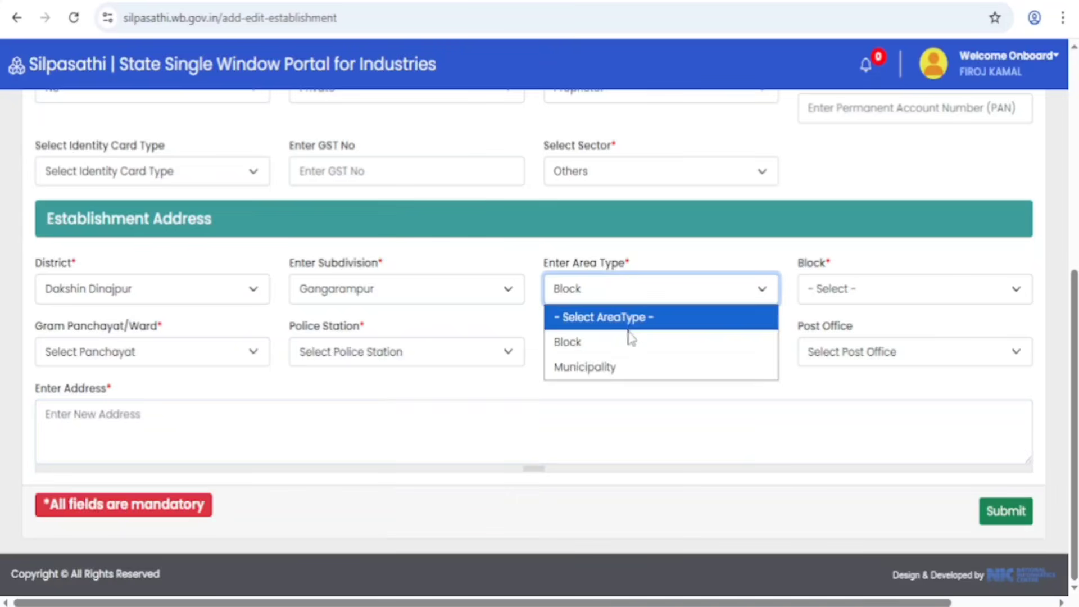
pyautogui.click(635, 445)
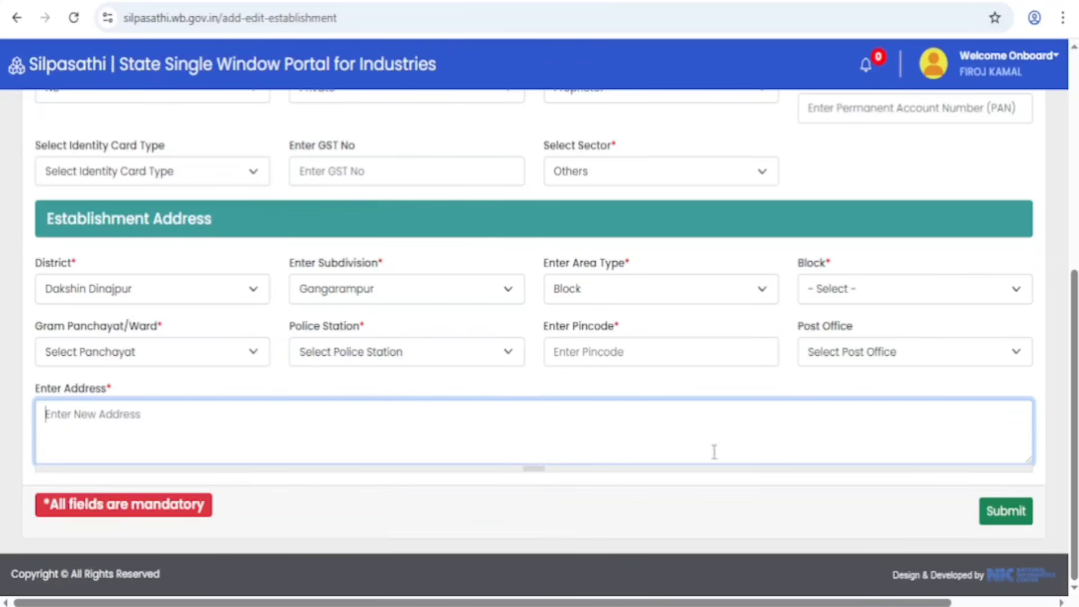
pyautogui.click(633, 297)
pyautogui.click(623, 368)
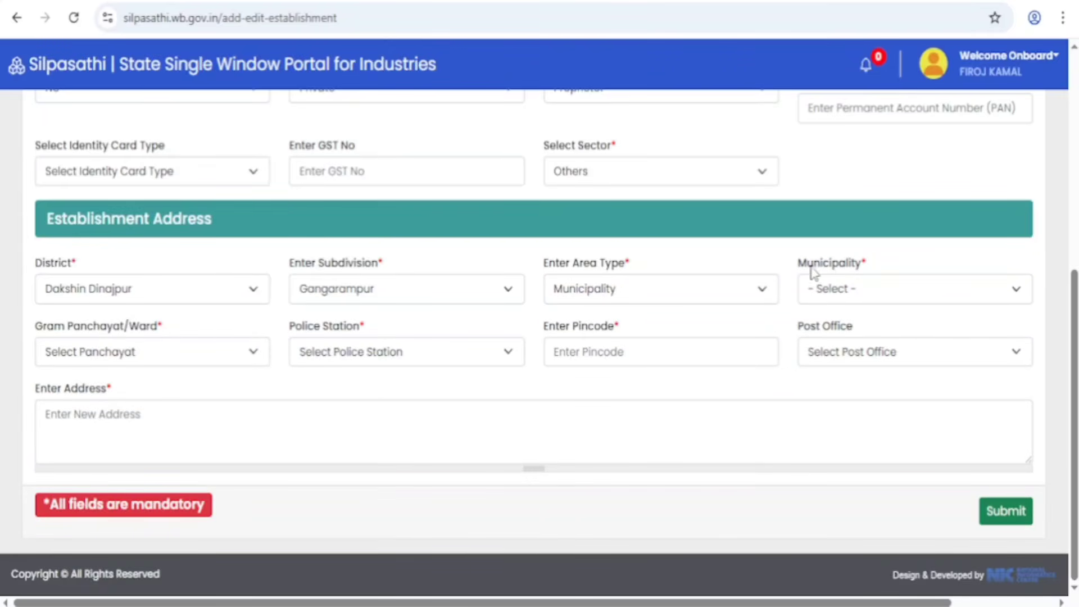
# - Look through the municipality, panchayat/ward, police station, pincode, post office and address fields of the establishment without filling them in
pyautogui.click(854, 294)
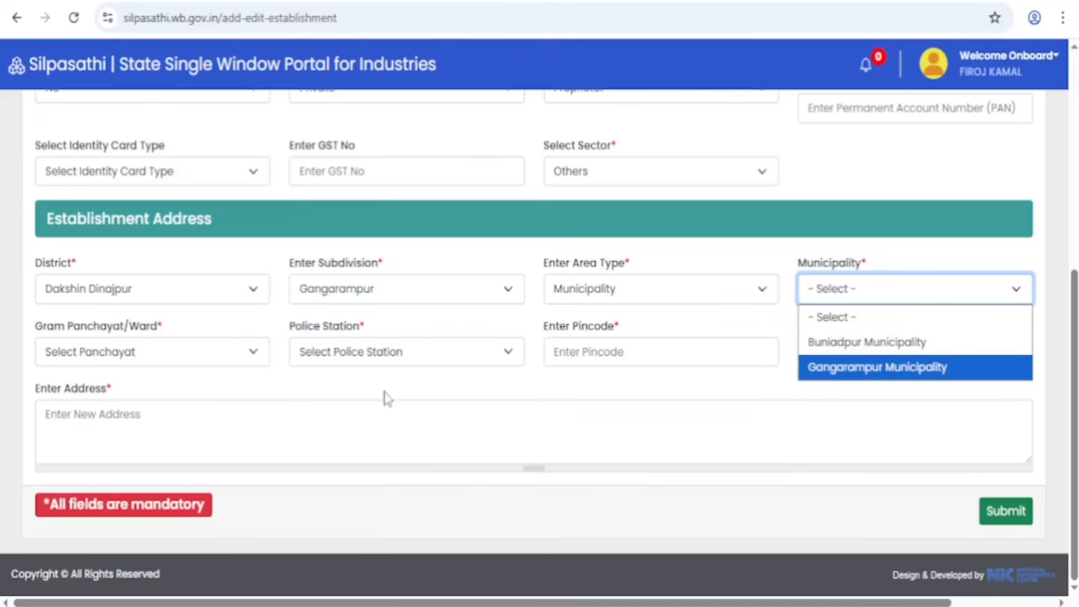
pyautogui.click(122, 356)
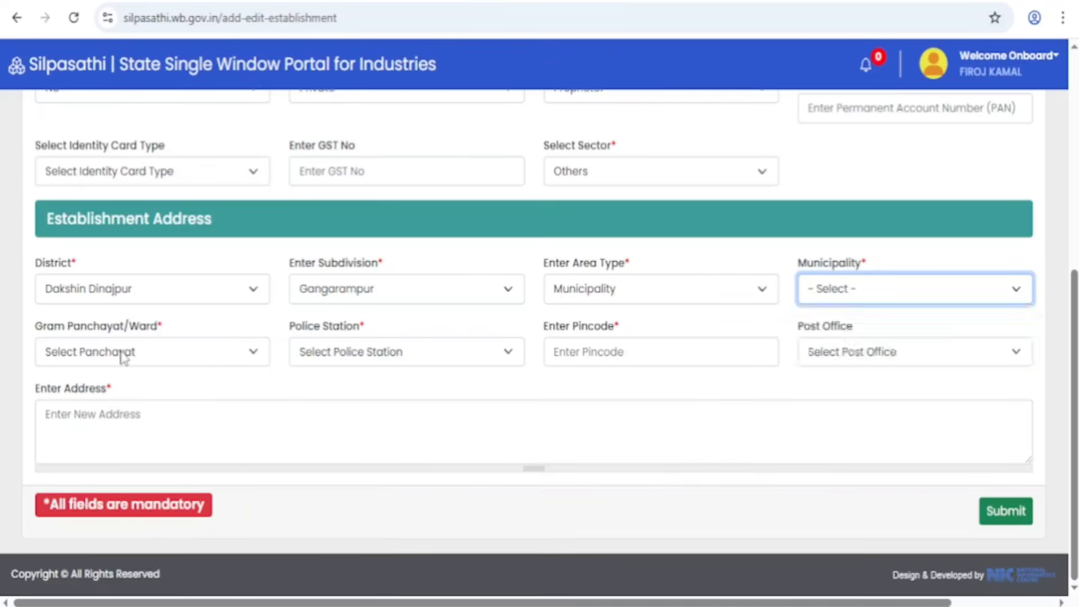
pyautogui.click(122, 354)
pyautogui.click(123, 354)
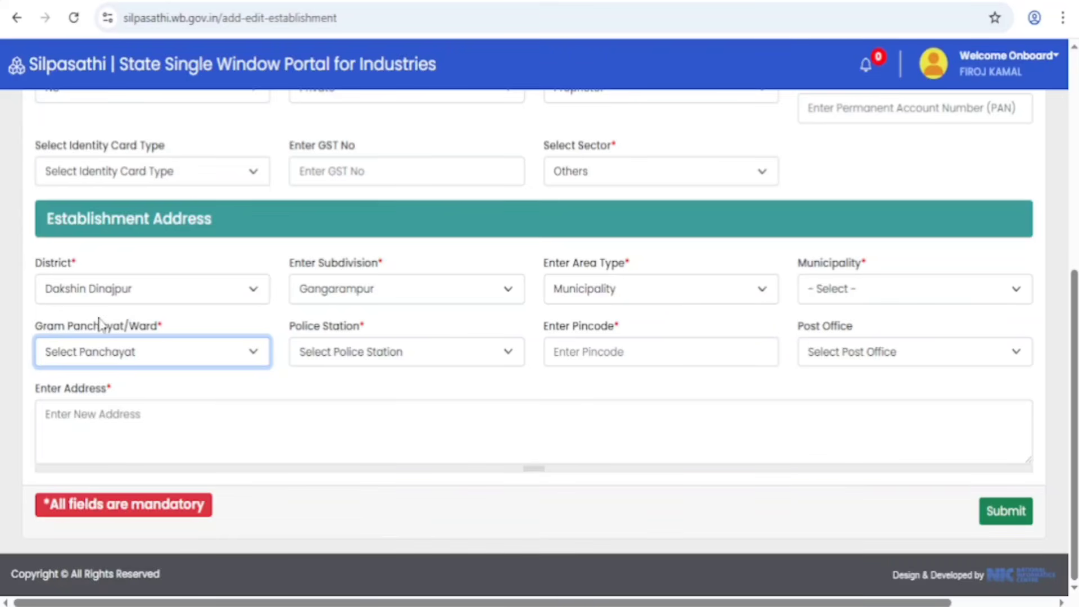
pyautogui.click(129, 358)
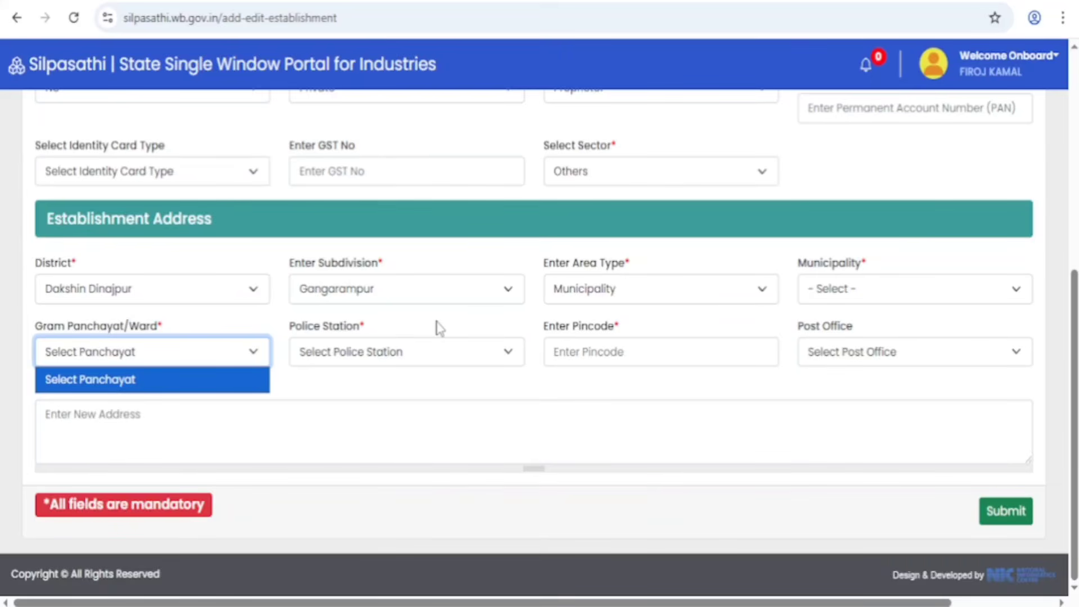
pyautogui.click(379, 390)
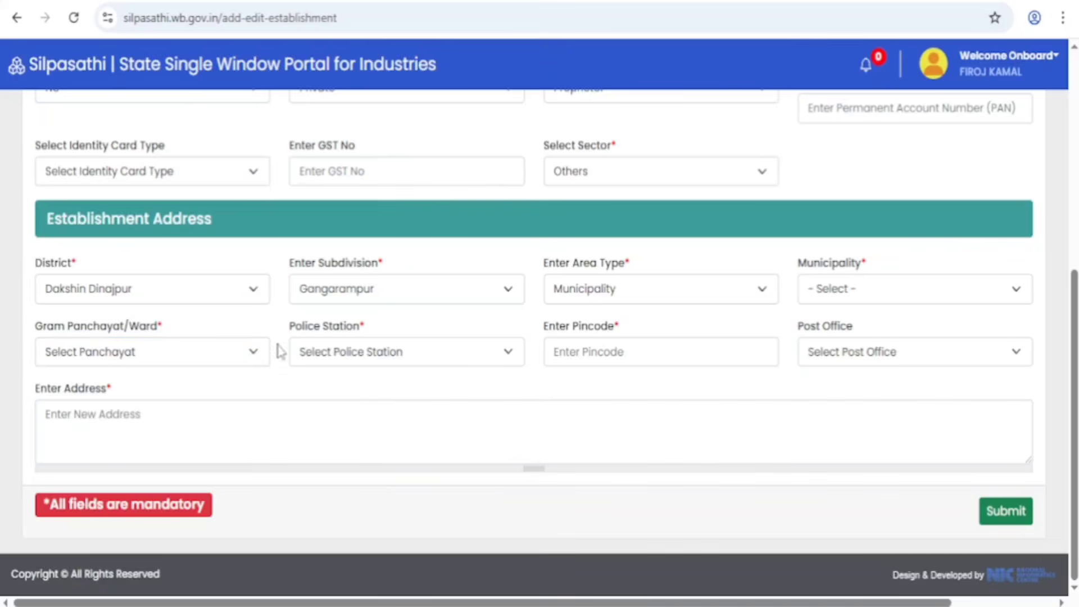
pyautogui.click(361, 350)
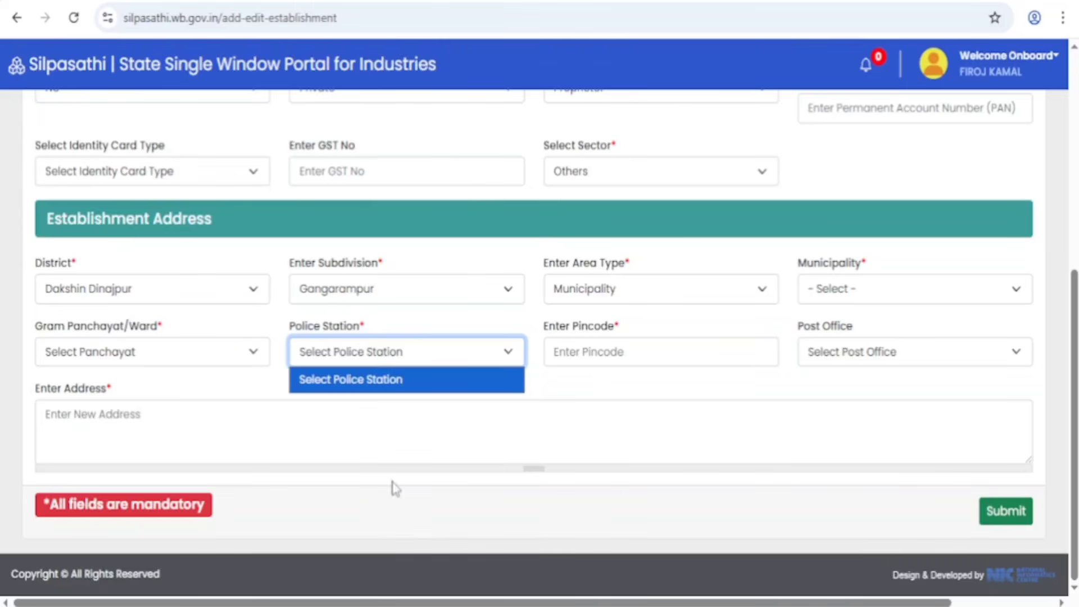
pyautogui.click(607, 346)
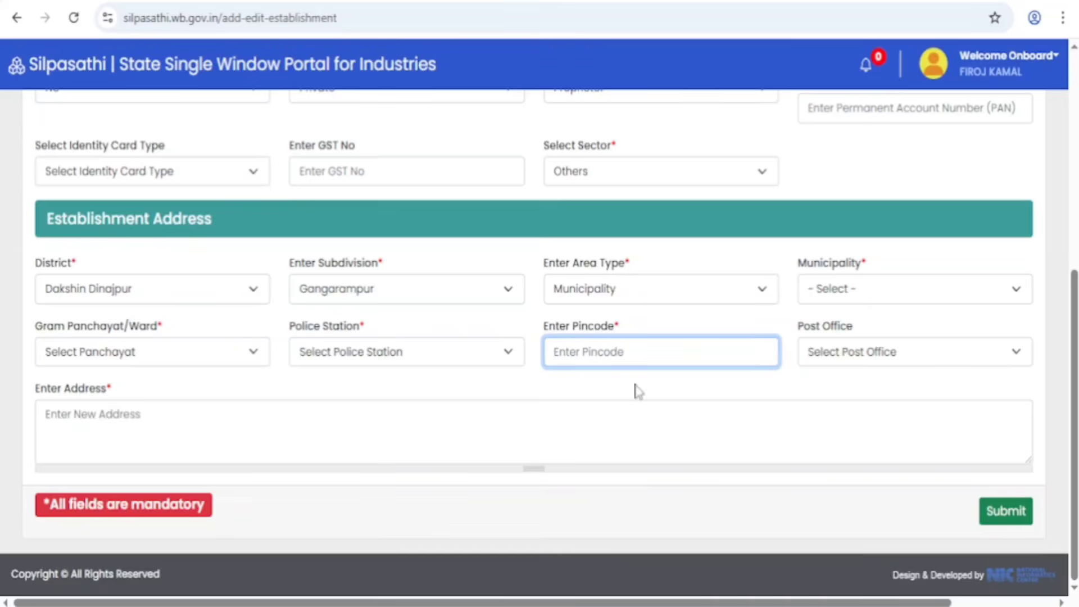
pyautogui.click(865, 358)
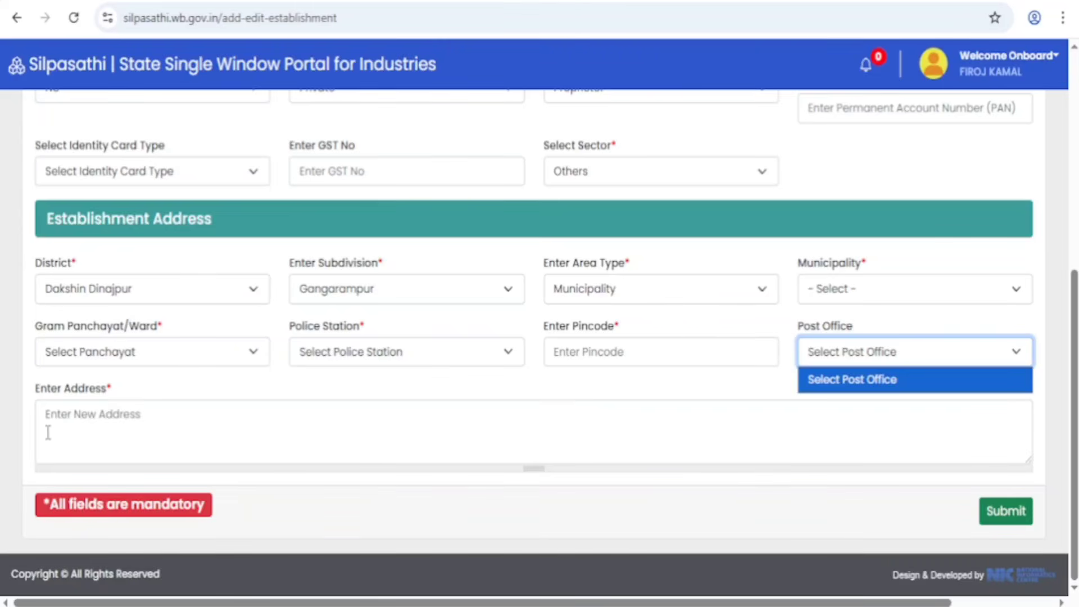
pyautogui.click(138, 419)
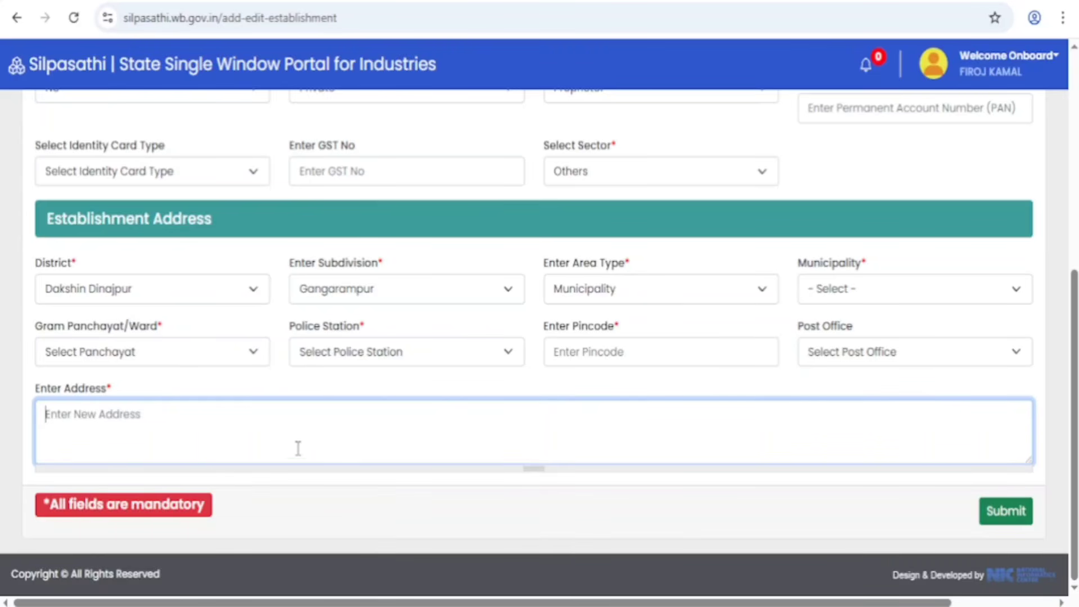
# - Review the whole unit information form from the unit details to the establishment address, and submit it
pyautogui.scroll(7, 305, 452)
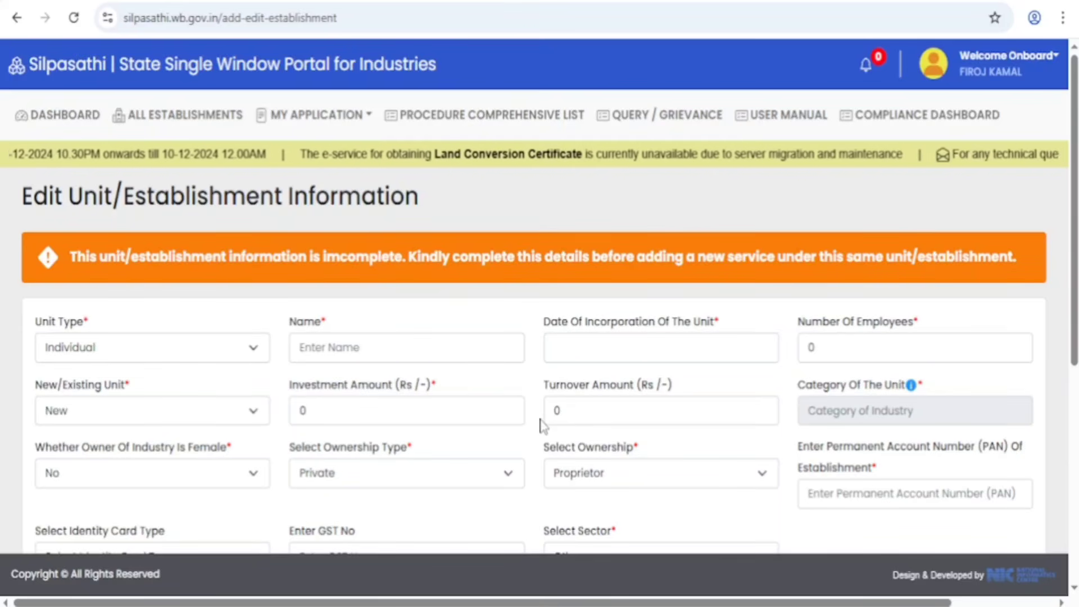
pyautogui.scroll(-7, 542, 426)
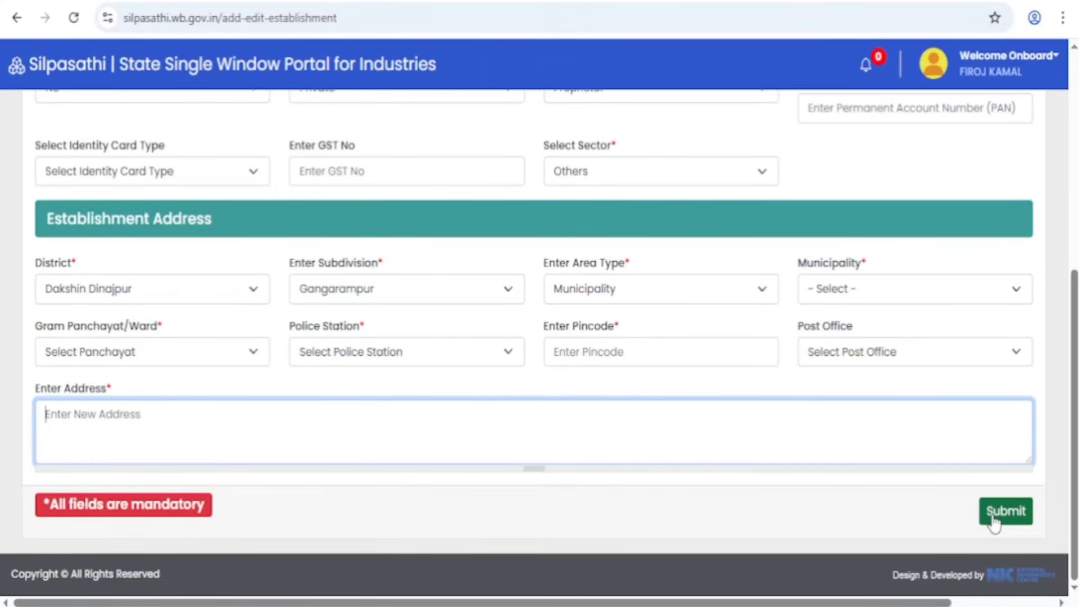
pyautogui.click(993, 520)
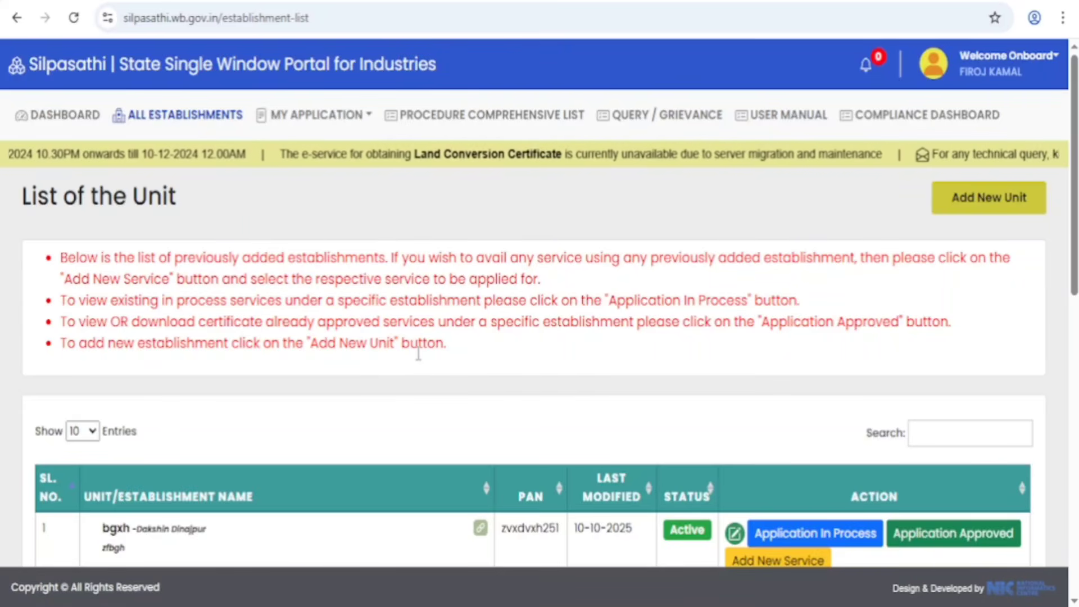
# - Start adding a new service for the unit bgxh and filter the services by the department Panchayats & Rural Development - P & RD
pyautogui.scroll(-2, 420, 354)
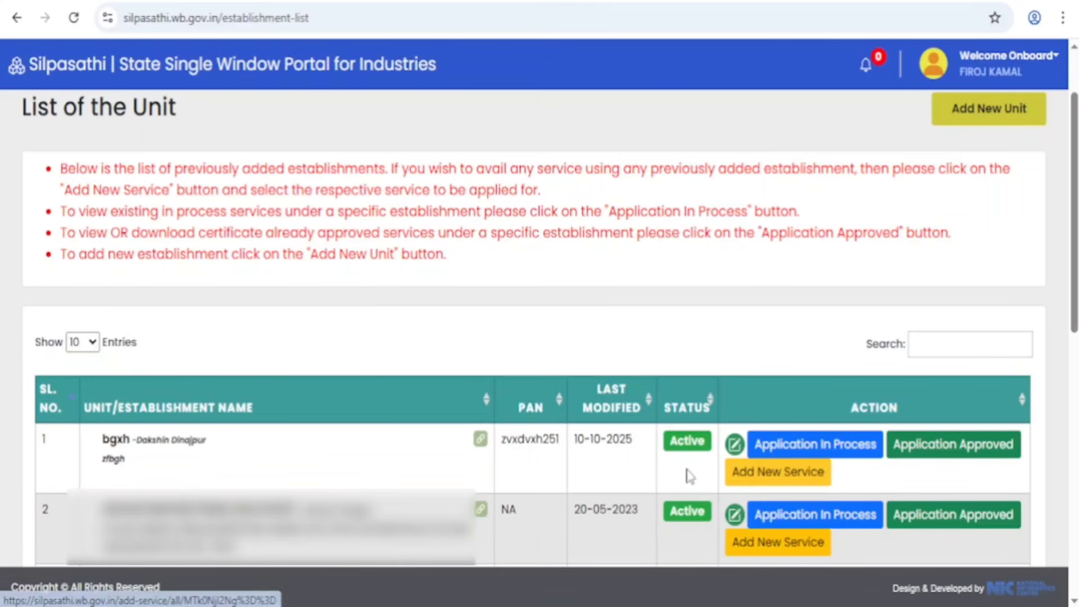
pyautogui.click(802, 481)
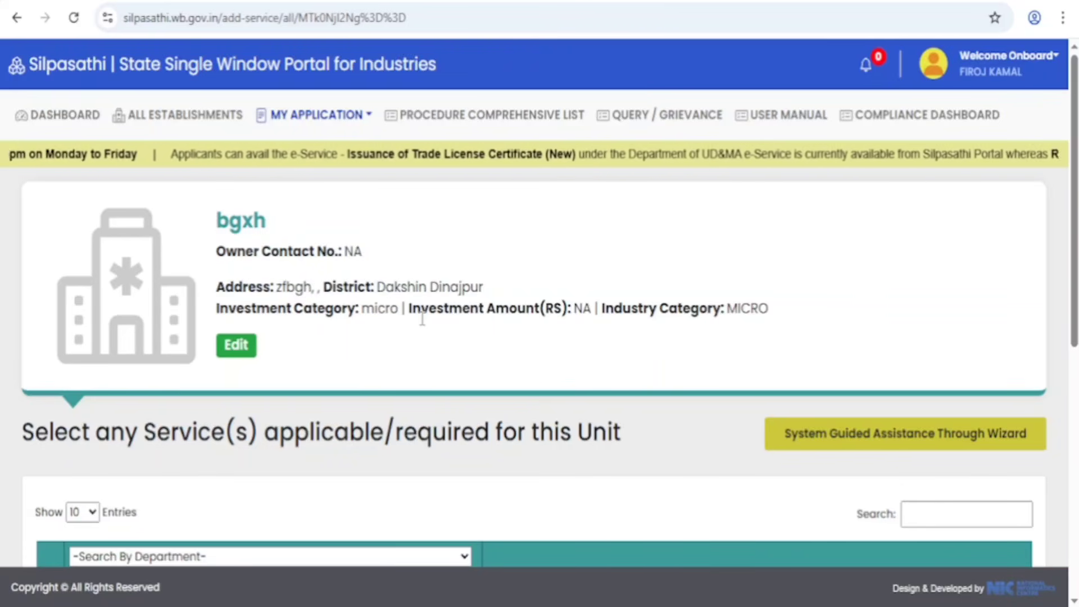
pyautogui.scroll(-5, 422, 318)
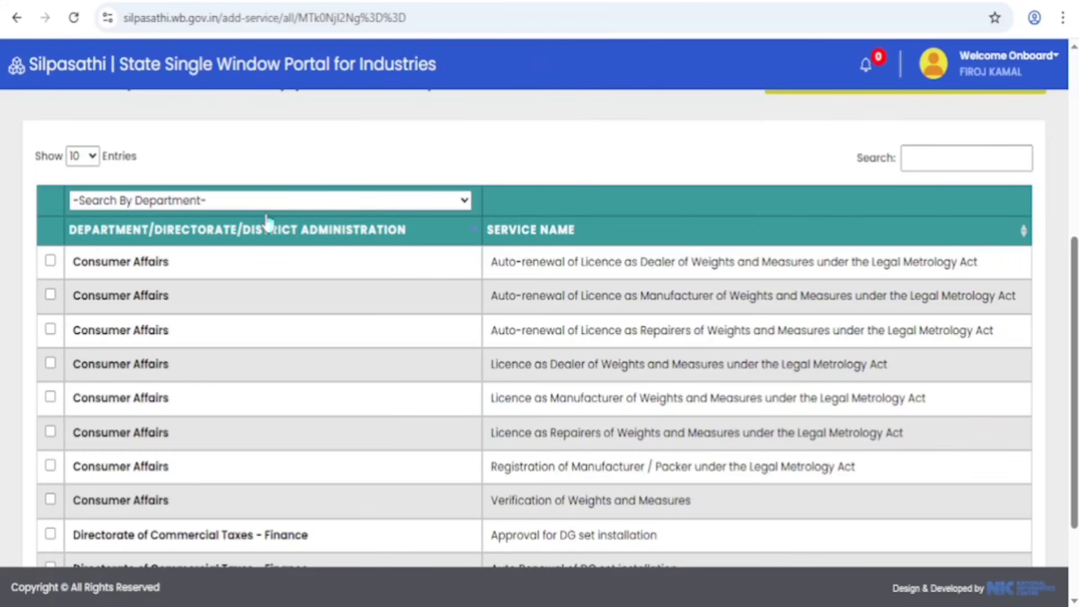
pyautogui.click(191, 207)
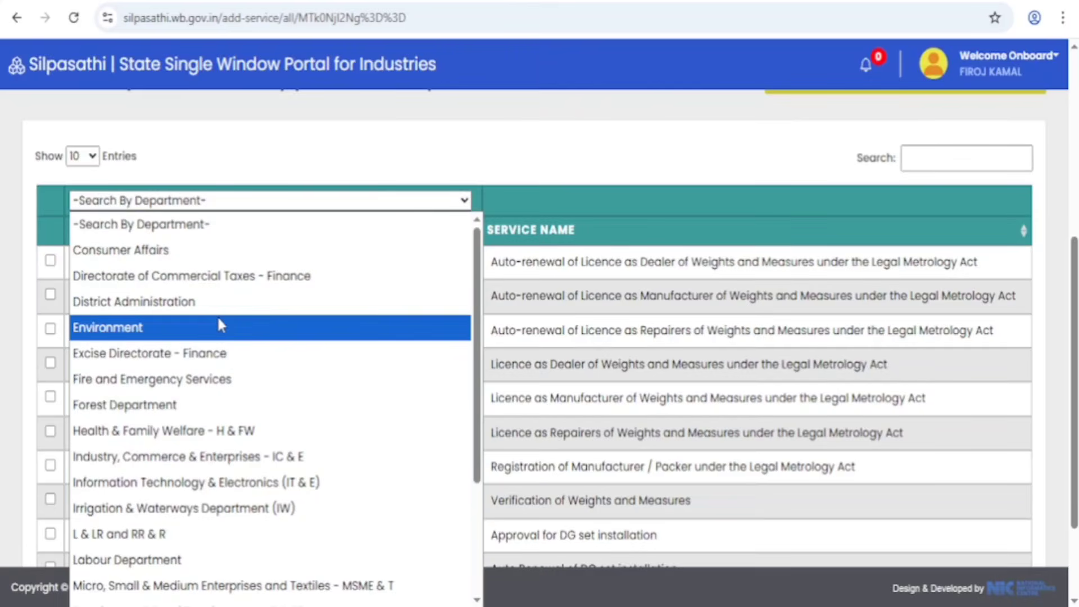
pyautogui.scroll(-3, 222, 325)
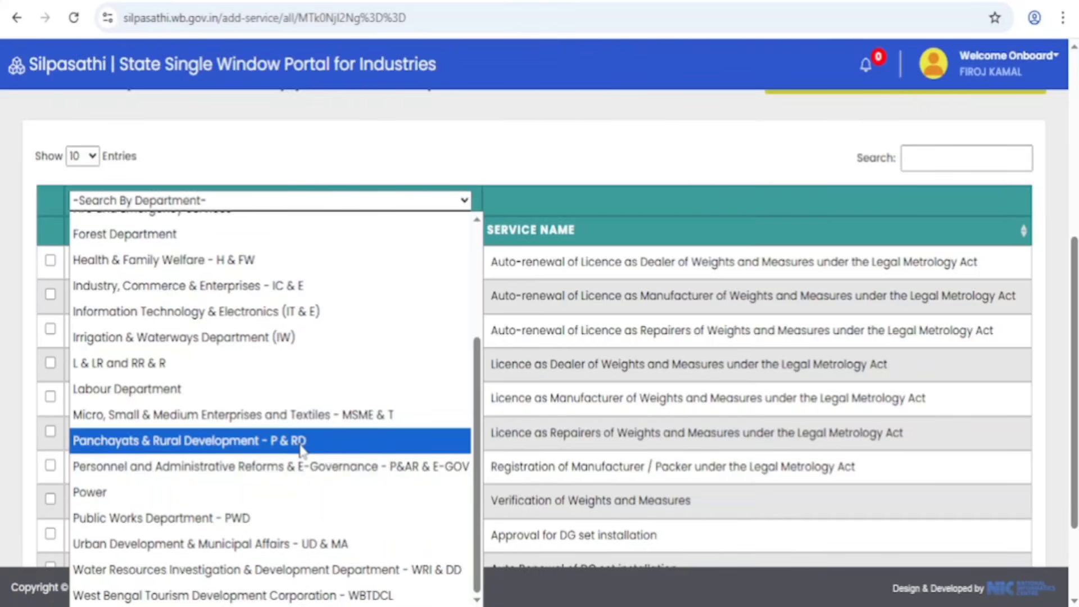
pyautogui.click(184, 444)
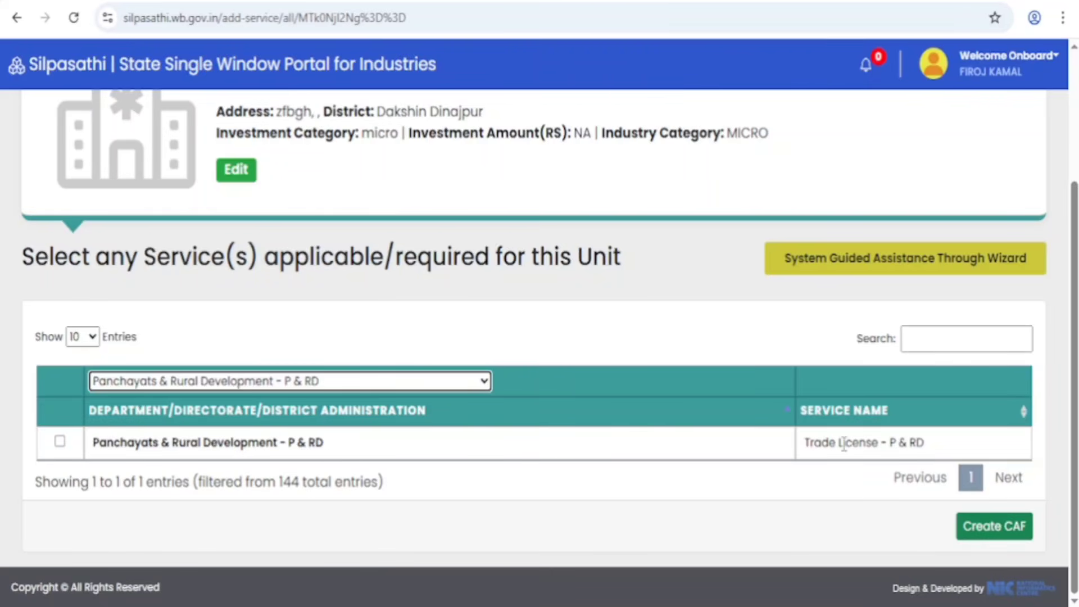
# - Create a common application form for the Trade License - P & RD service and start its online application
pyautogui.click(60, 442)
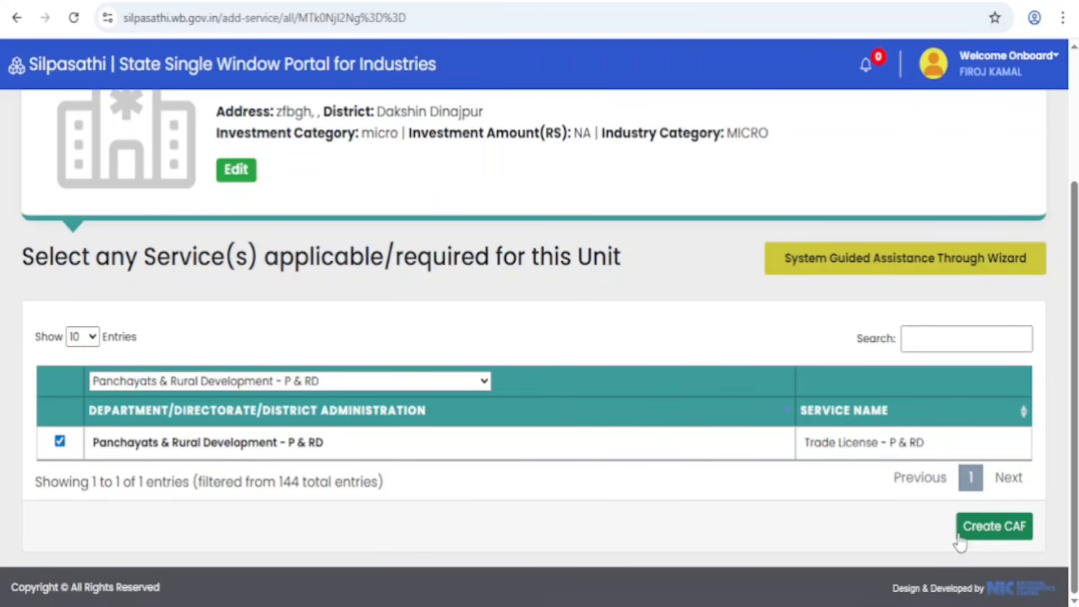
pyautogui.click(1004, 531)
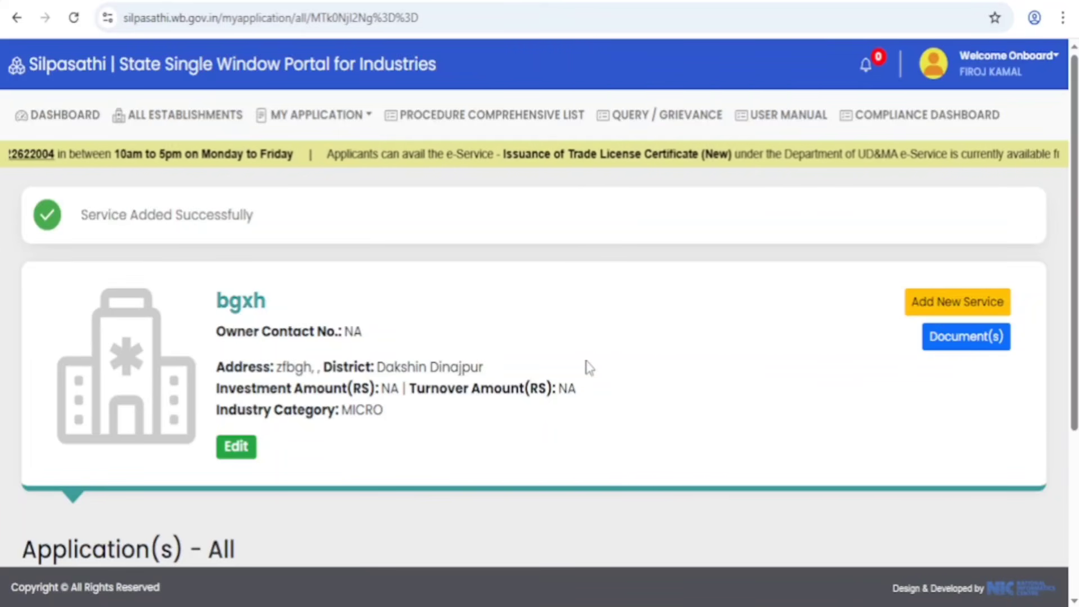
pyautogui.scroll(-4, 588, 368)
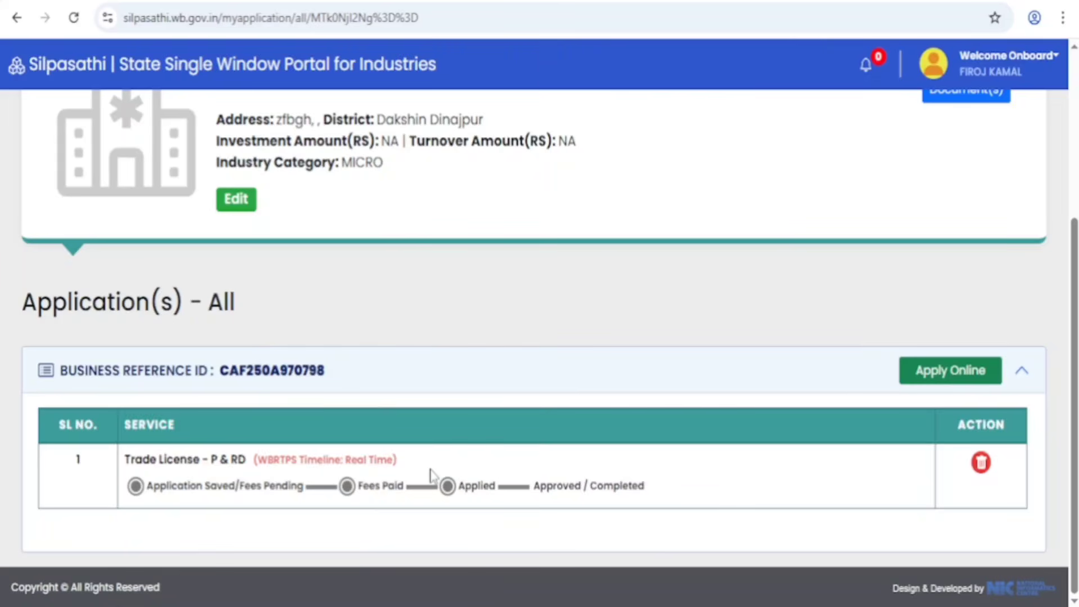
pyautogui.click(971, 381)
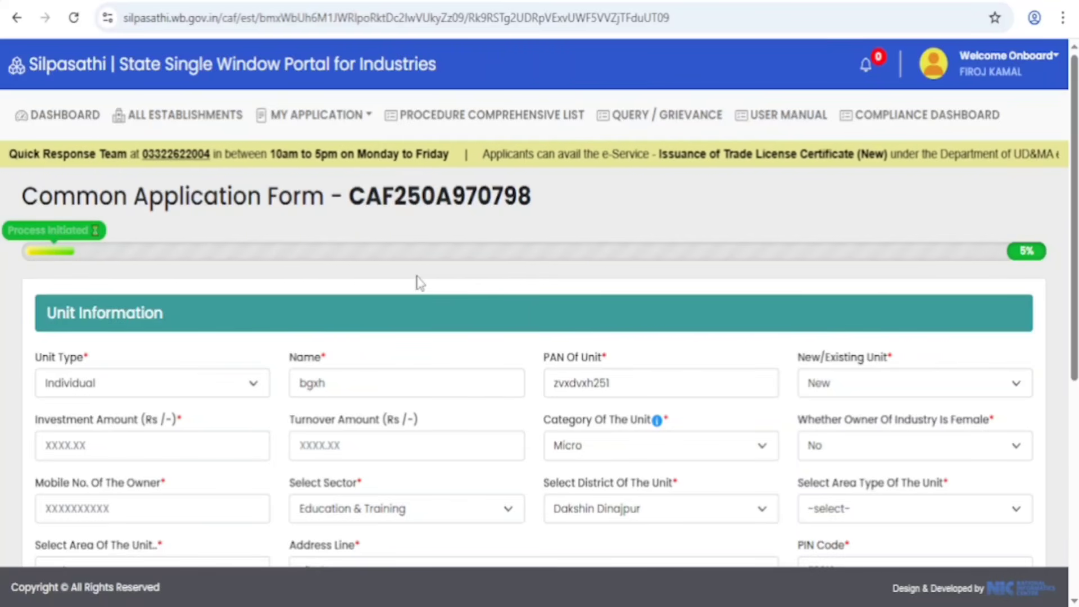
# - Review the unit information in the common application form, including the investment amount, new/existing unit and sector fields
pyautogui.scroll(-3, 419, 281)
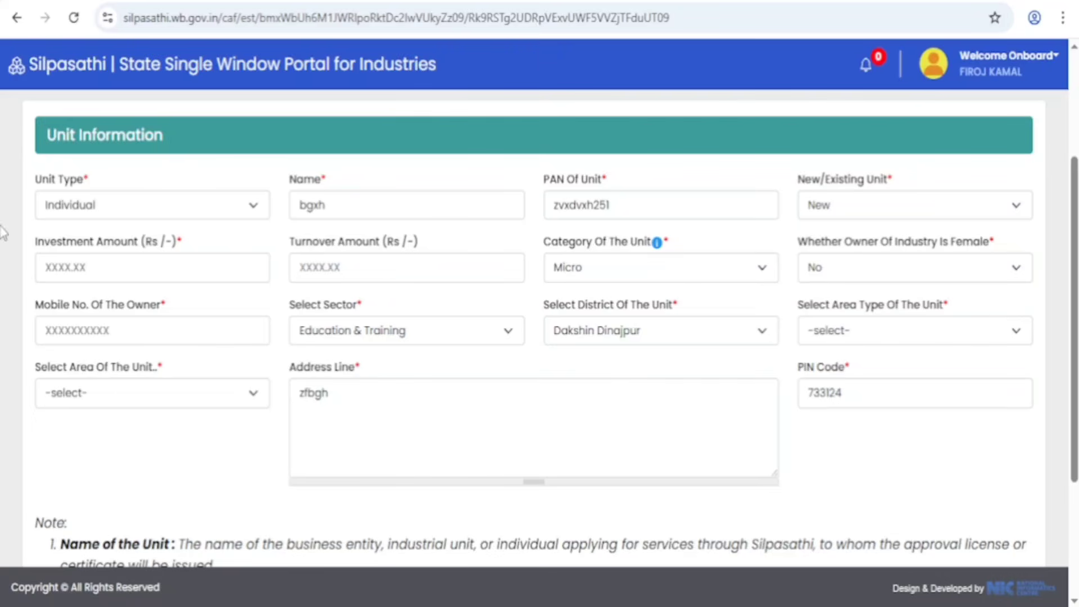
pyautogui.click(81, 270)
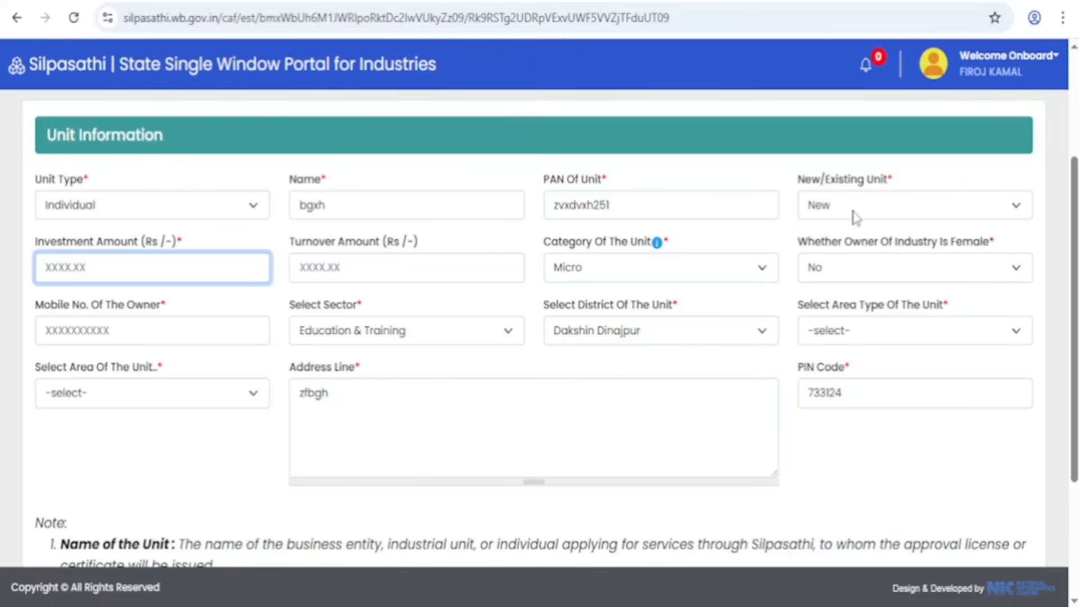
pyautogui.click(855, 218)
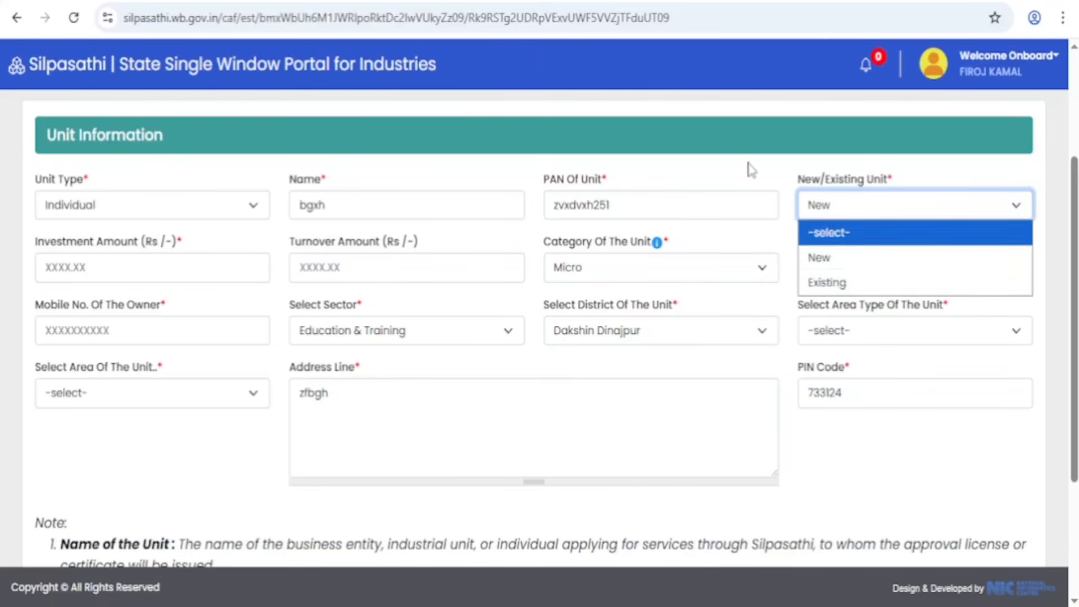
pyautogui.click(893, 222)
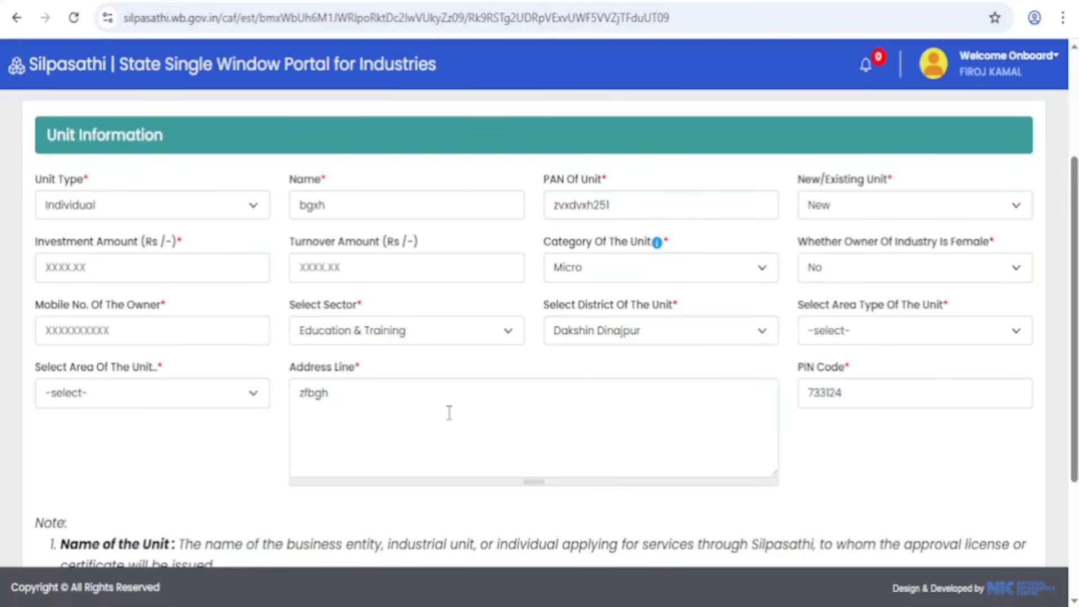
pyautogui.scroll(-1, 248, 304)
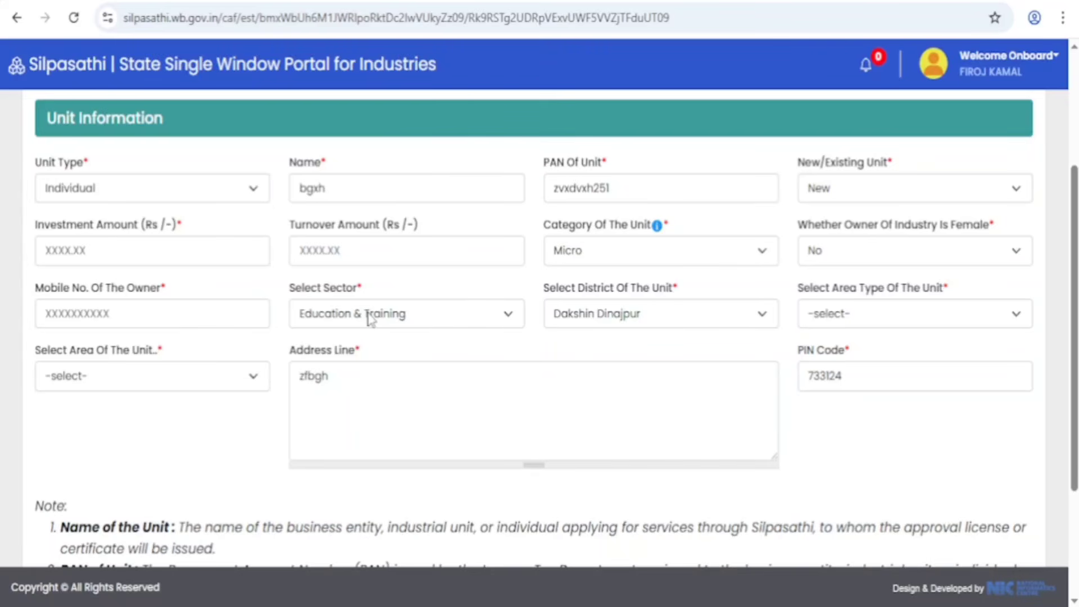
pyautogui.click(369, 318)
pyautogui.click(370, 318)
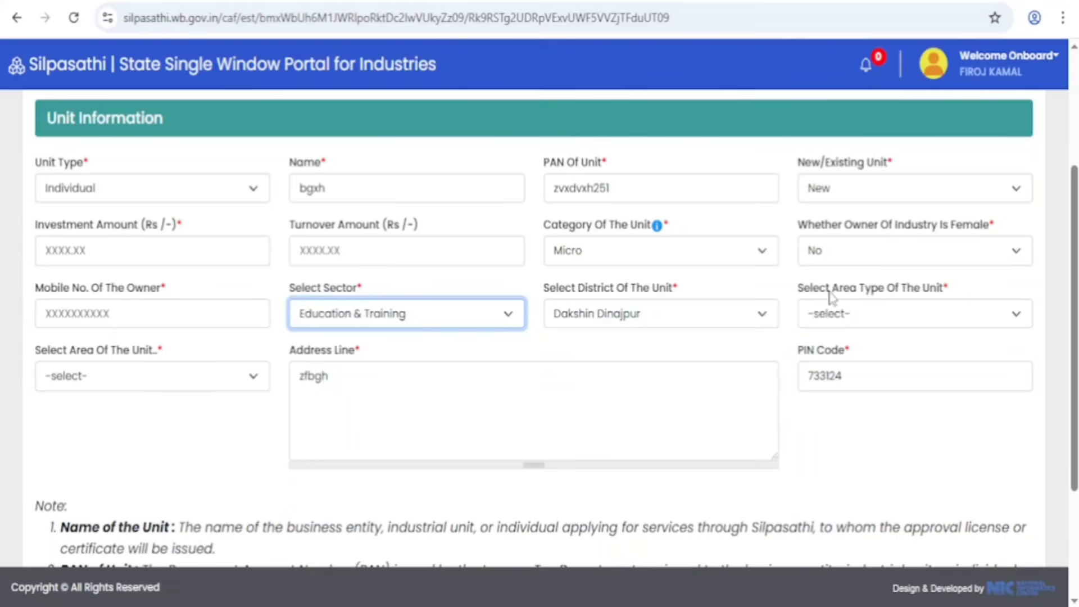
# - Complete the unit information with investment amount 1000000, area type Block and area Harirampur, and accept the declaration that the particulars are true
pyautogui.click(51, 320)
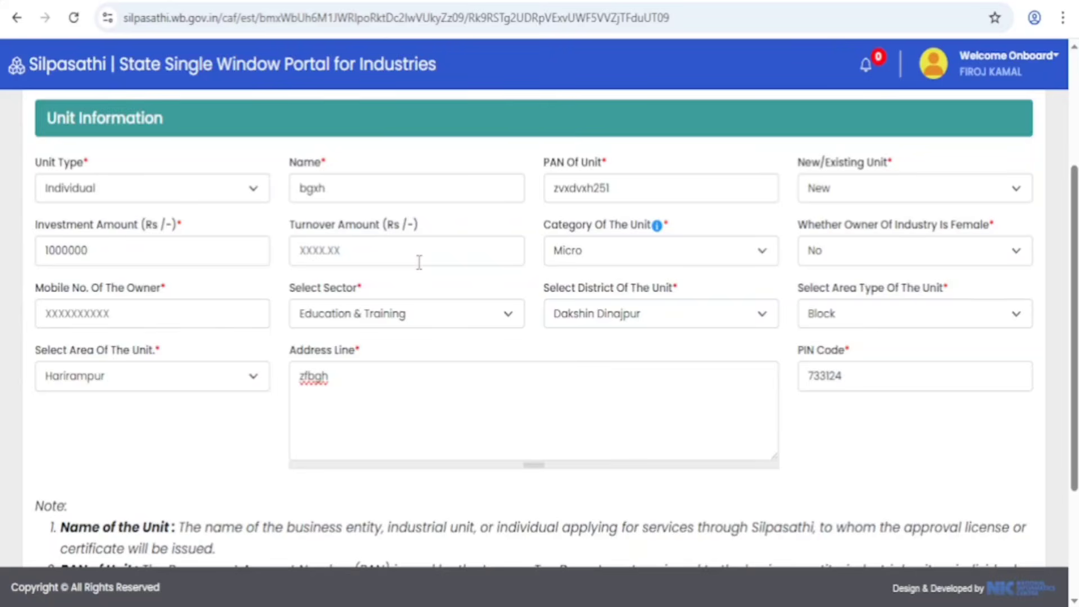
pyautogui.scroll(-3, 419, 263)
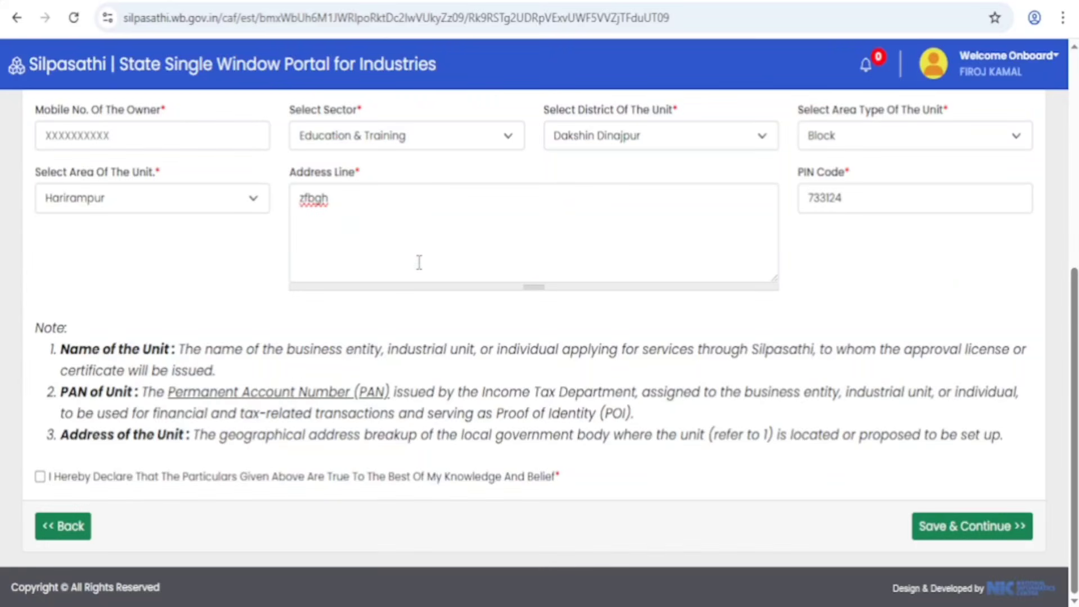
pyautogui.click(40, 478)
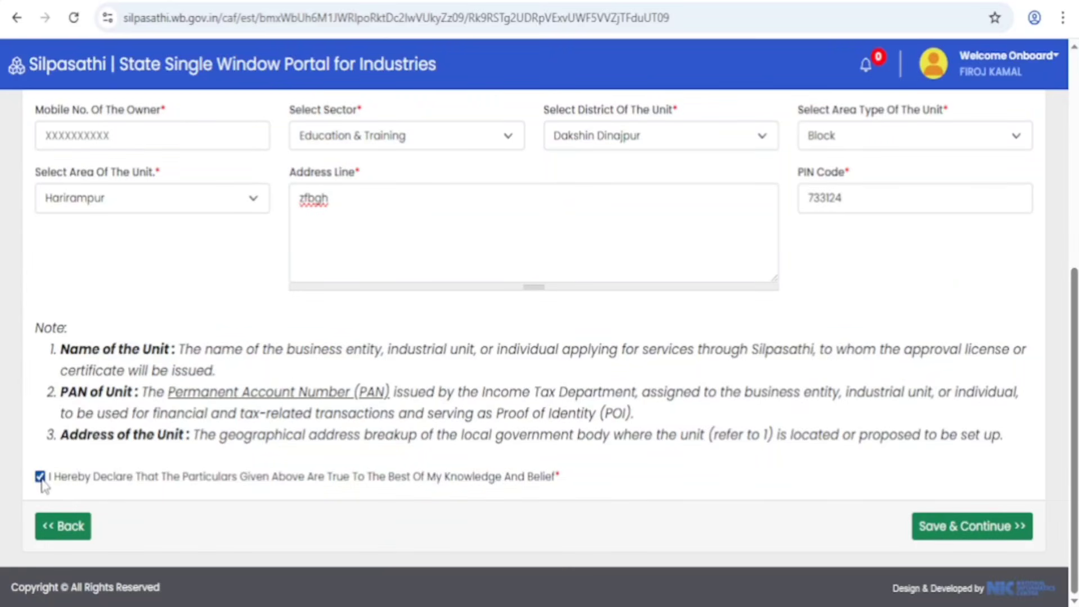
# - Save the unit information and look over the District, Block, Gram Panchayat and trade name fields of the proposed trade
pyautogui.click(974, 531)
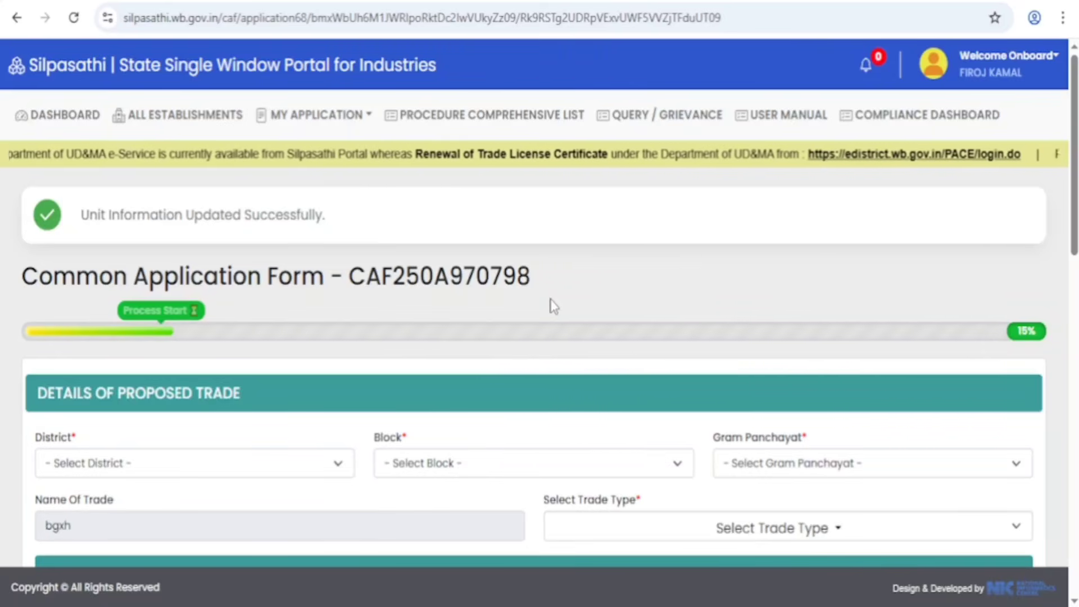
pyautogui.scroll(-3, 333, 152)
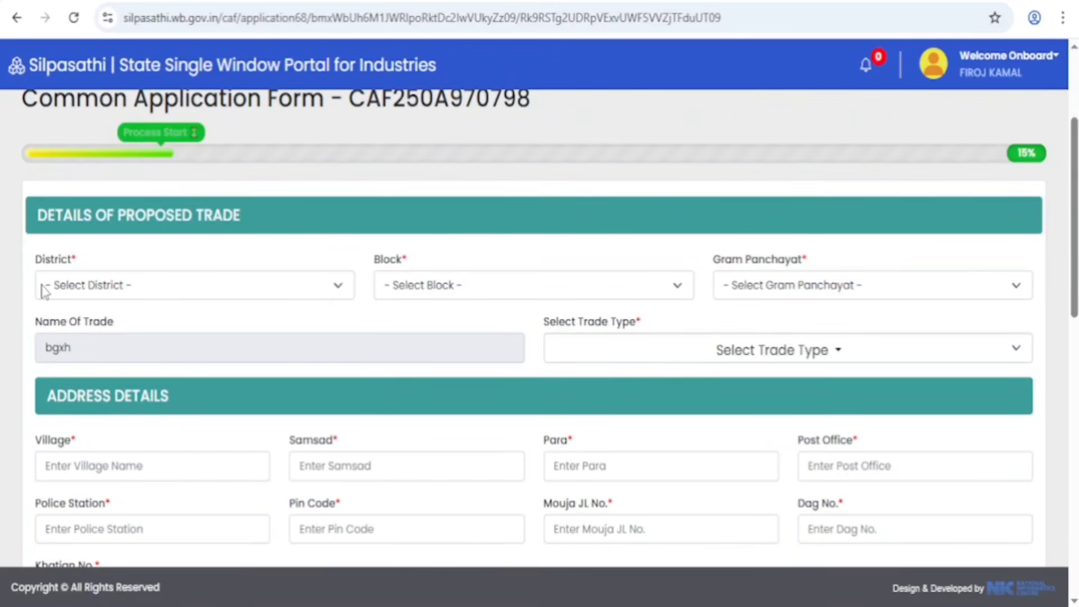
pyautogui.click(152, 289)
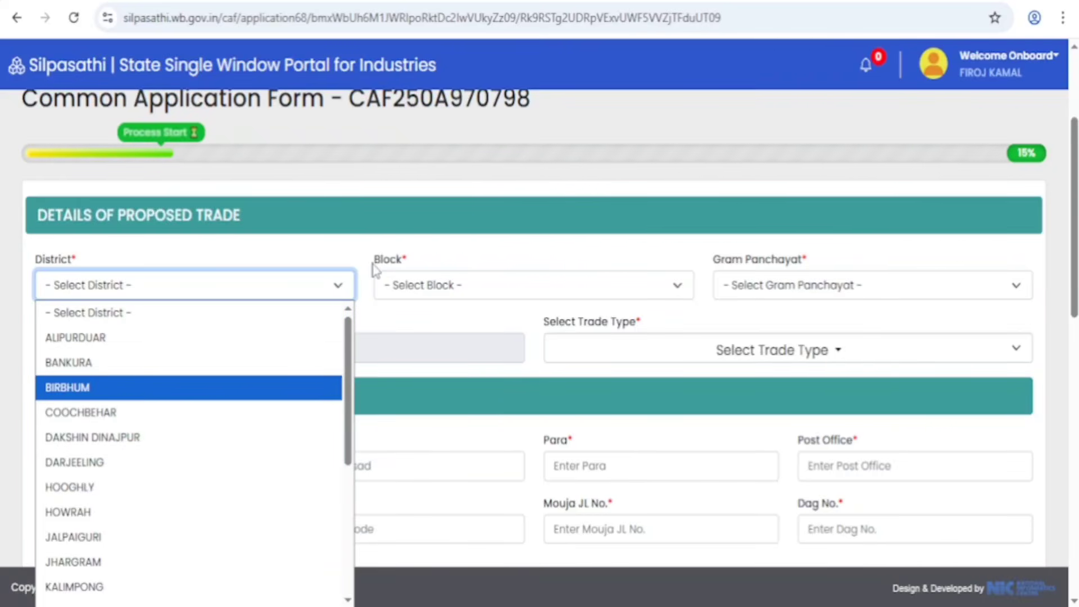
pyautogui.click(447, 289)
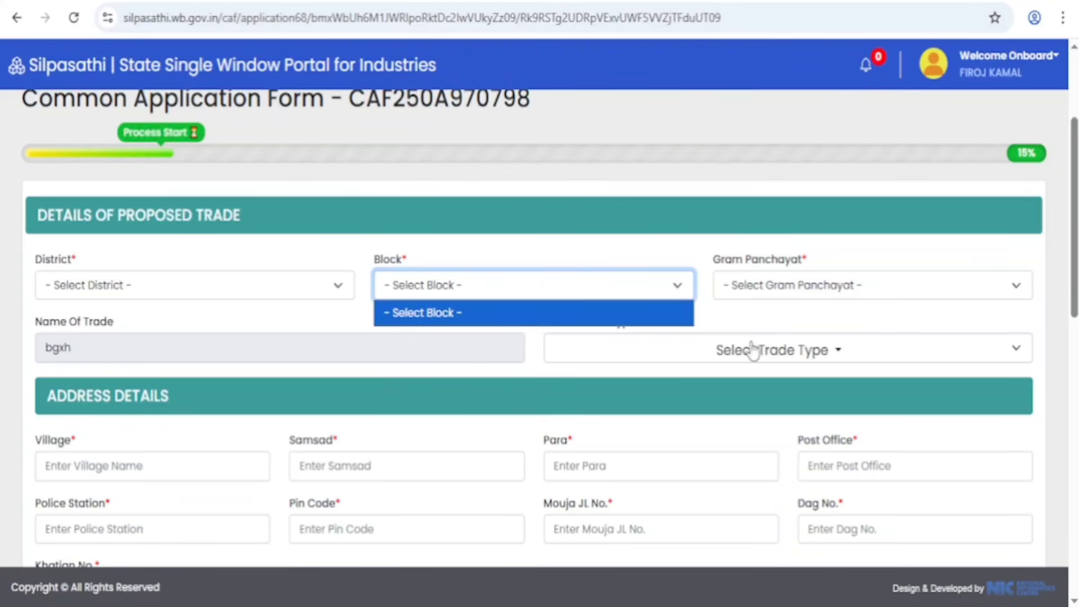
pyautogui.click(831, 293)
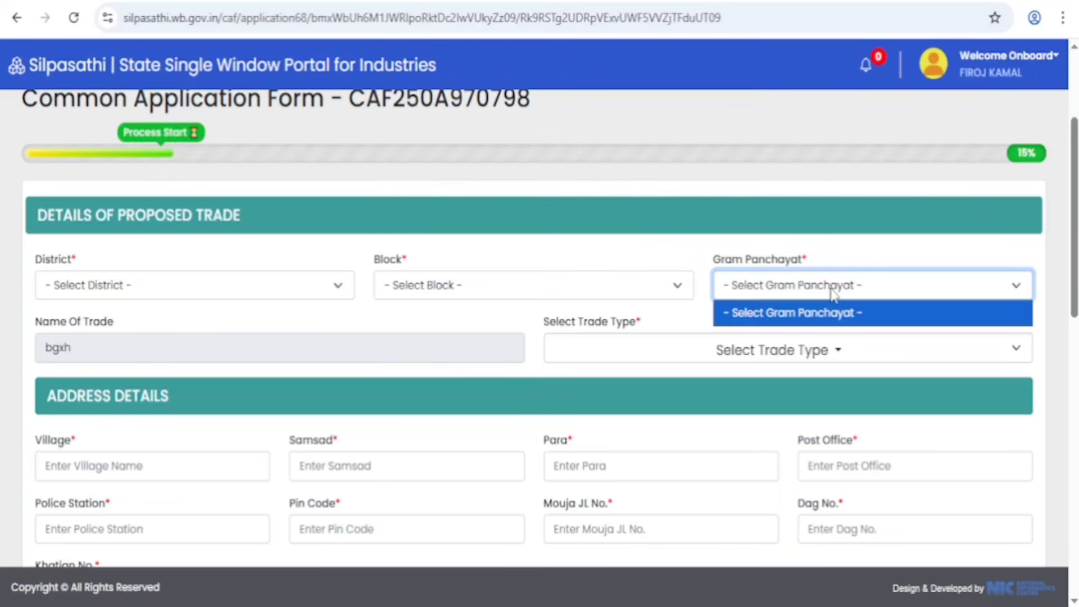
pyautogui.click(92, 343)
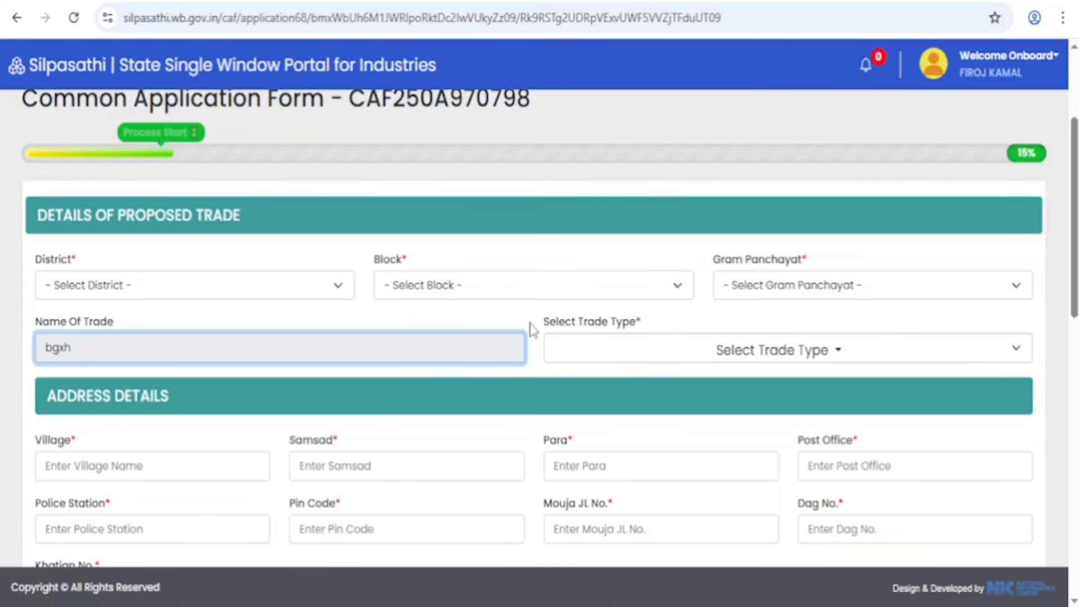
# - Choose CONSTRUCTION as the trade type in the details of the proposed trade
pyautogui.click(773, 359)
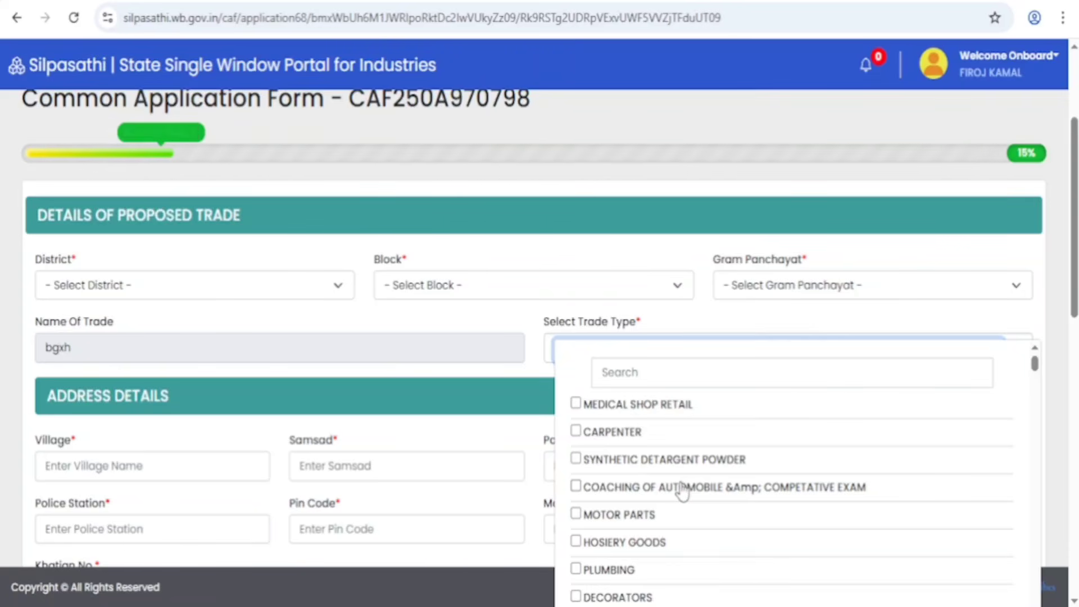
pyautogui.scroll(-5, 670, 430)
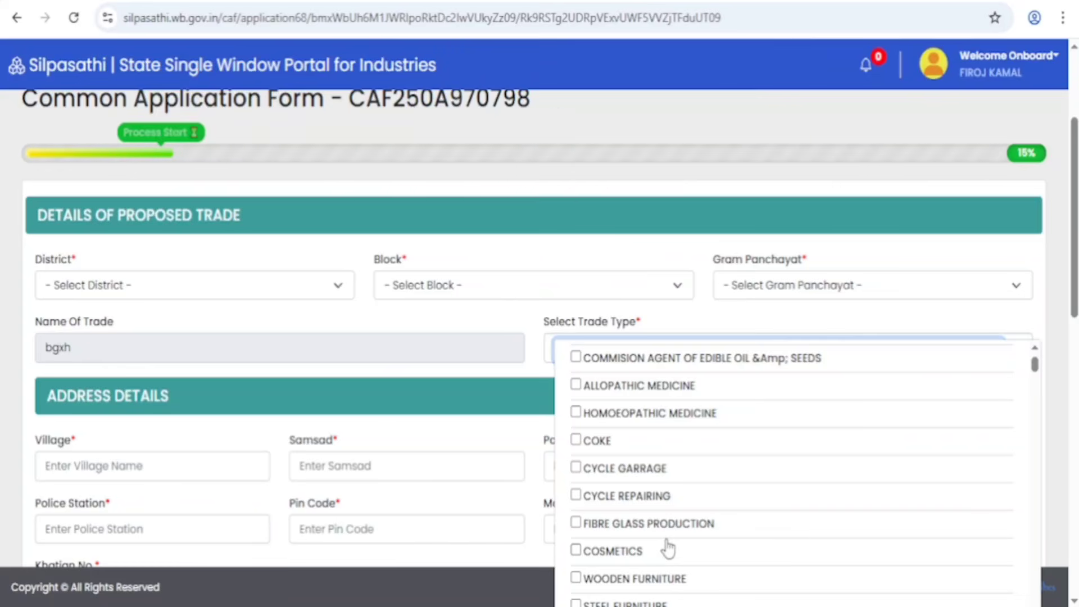
pyautogui.scroll(-3, 668, 549)
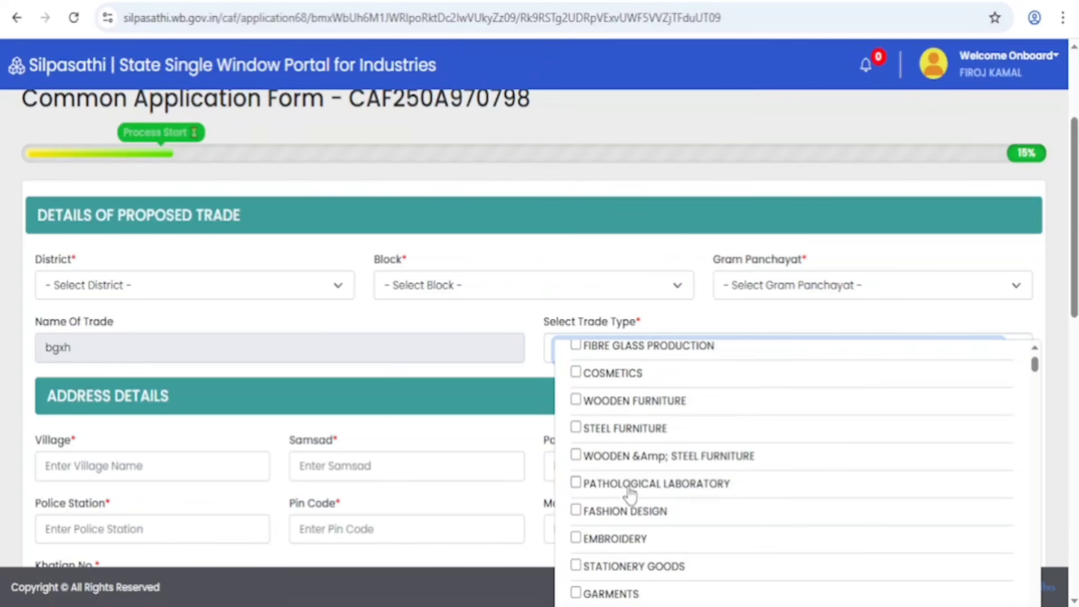
pyautogui.scroll(-3, 710, 480)
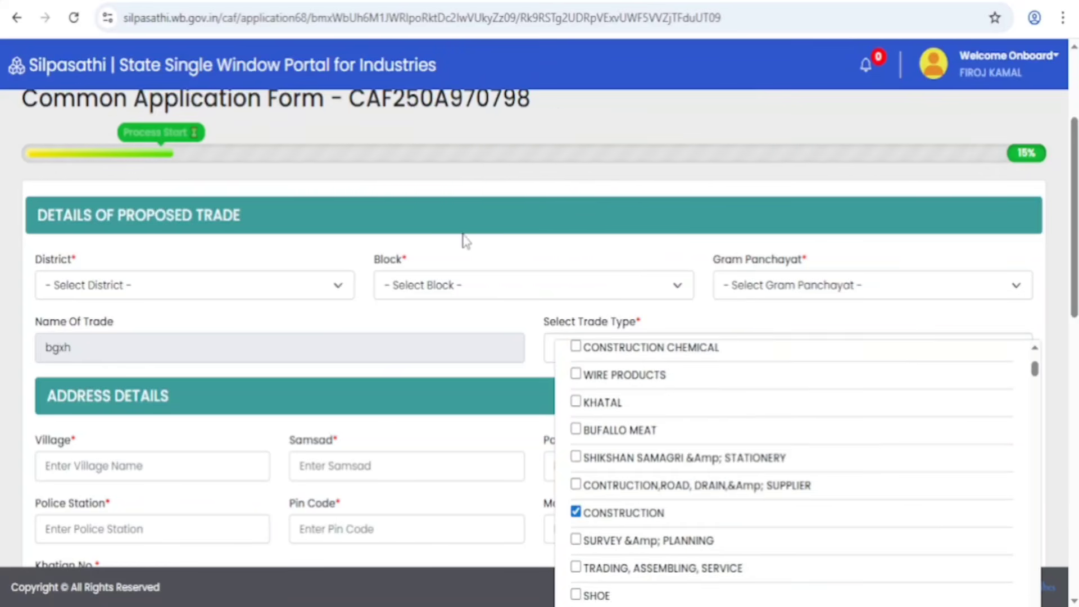
pyautogui.click(458, 339)
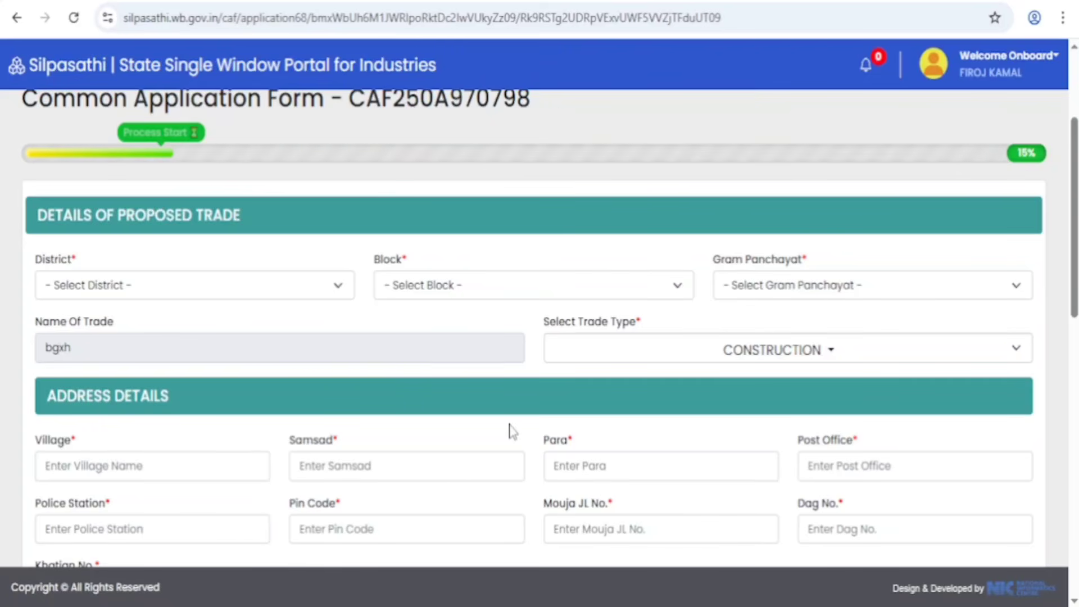
# - Review the address details of the trade, from village, samsad, para and post office to police station, pin code and Mouja JL number
pyautogui.scroll(-3, 511, 431)
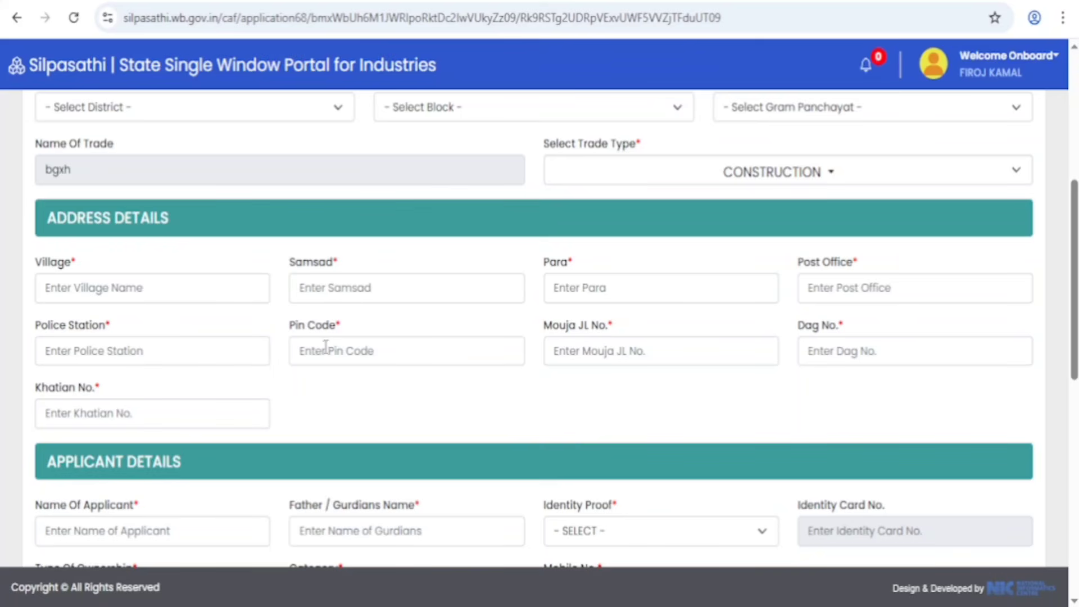
pyautogui.click(99, 288)
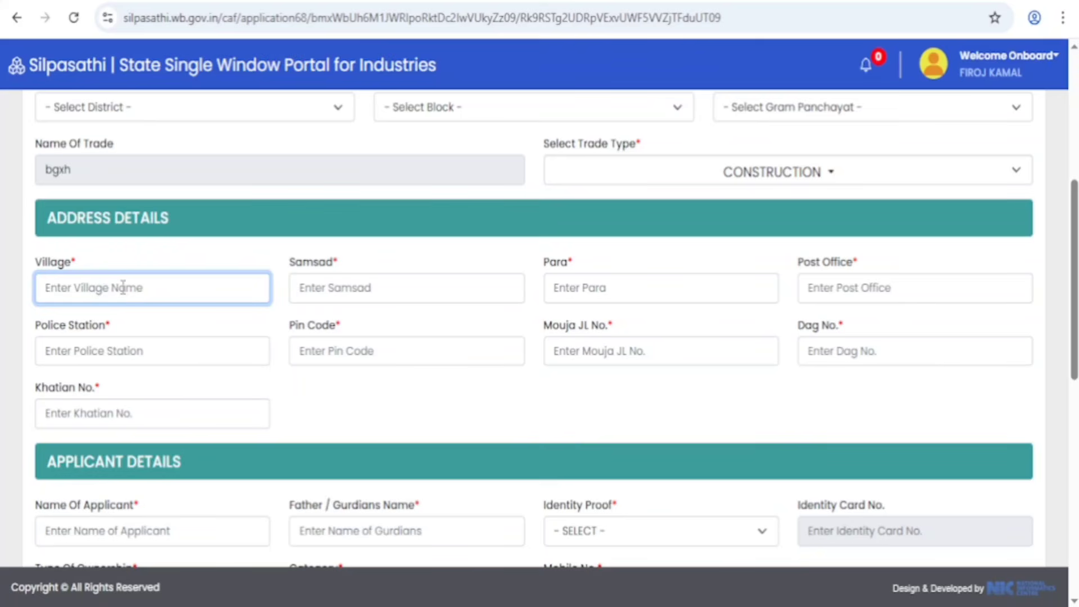
pyautogui.click(330, 286)
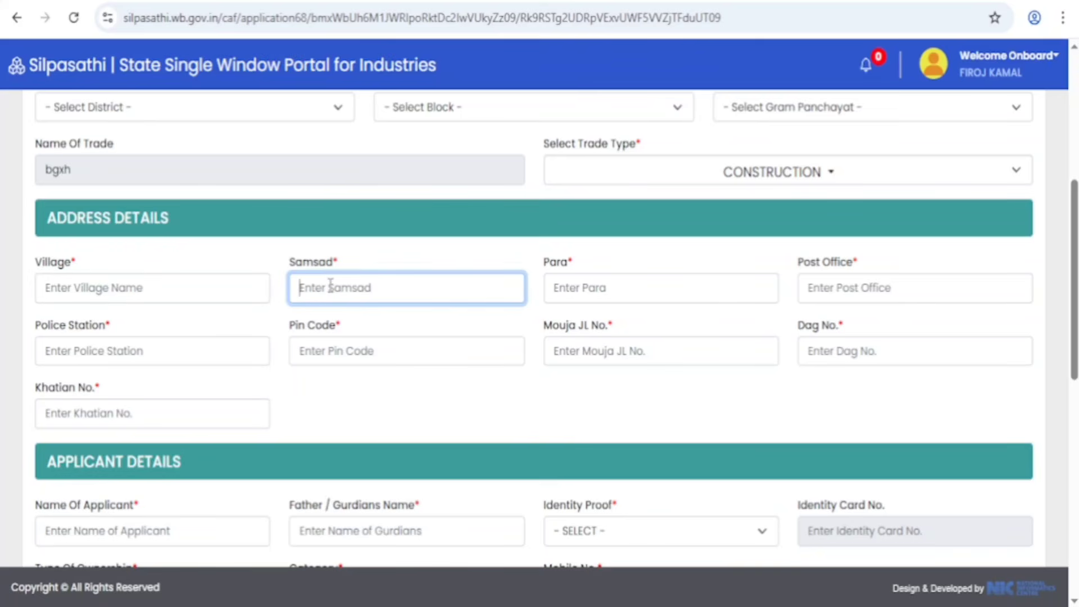
pyautogui.click(576, 292)
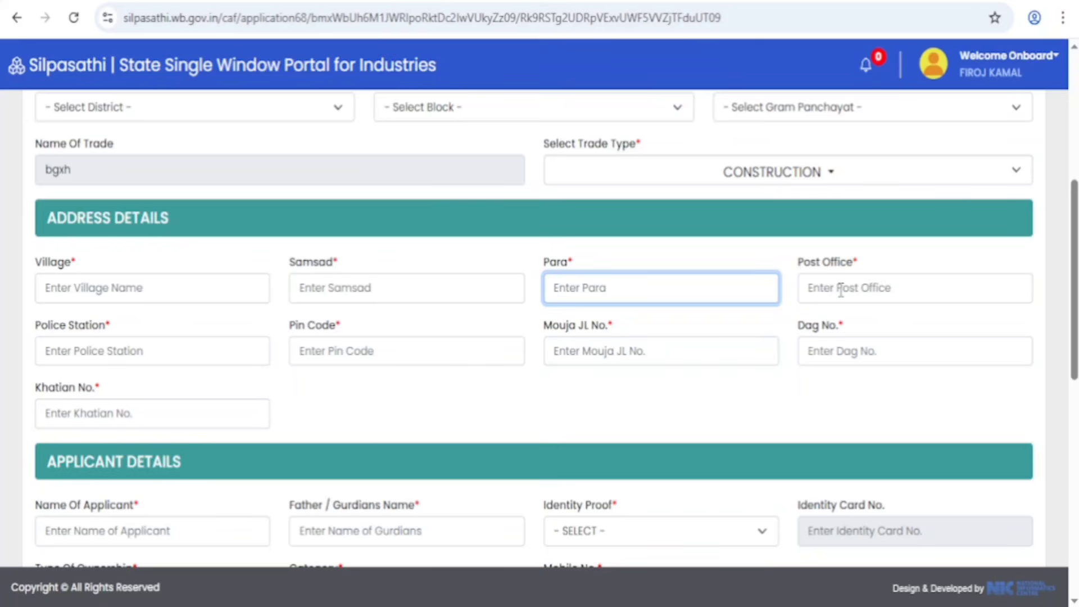
pyautogui.click(887, 287)
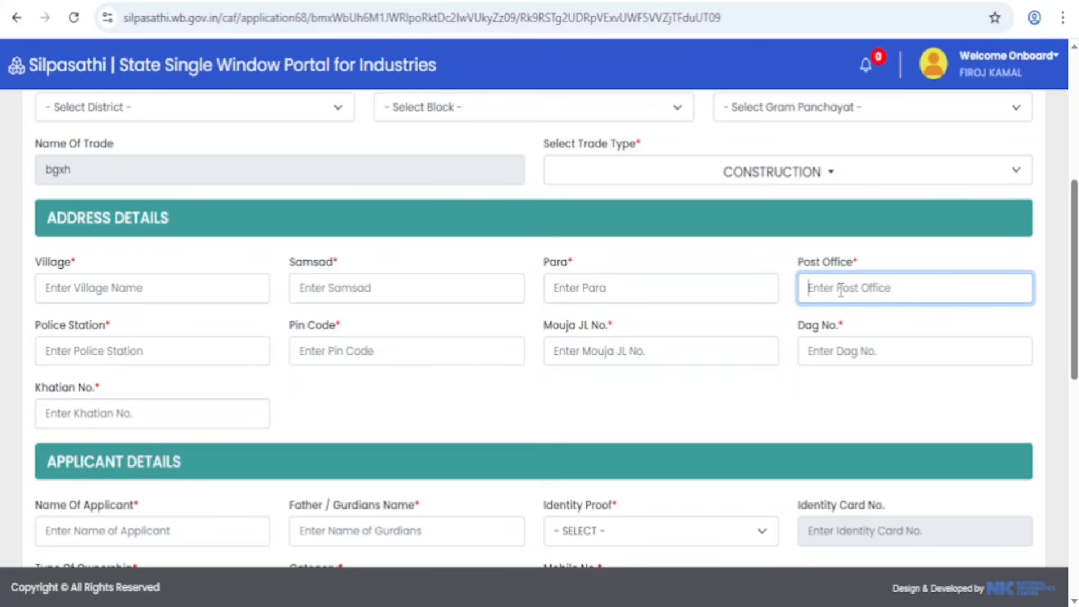
pyautogui.click(144, 346)
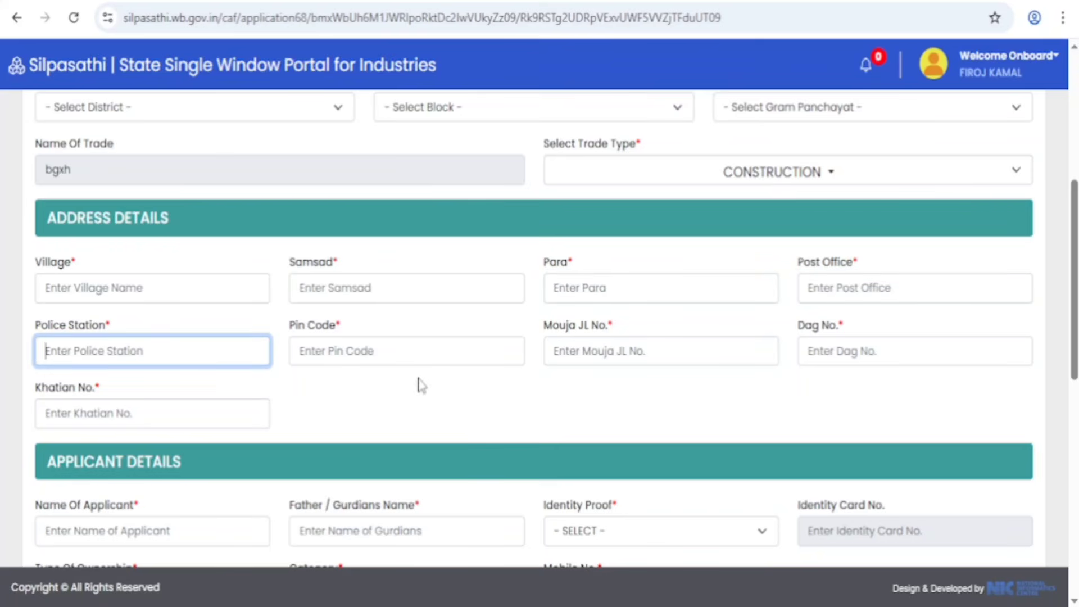
pyautogui.click(403, 351)
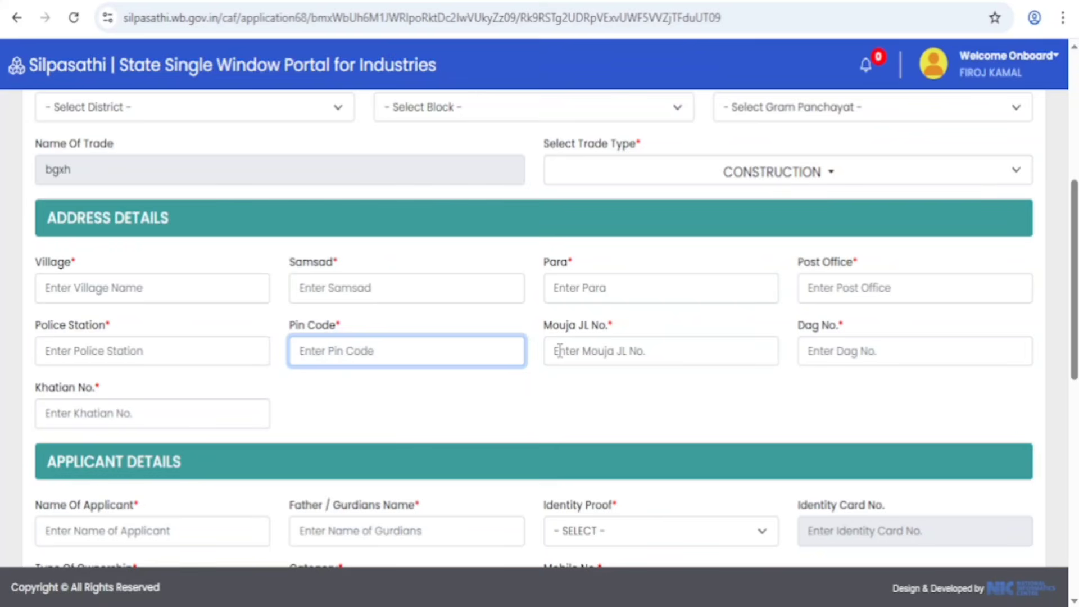
pyautogui.click(584, 352)
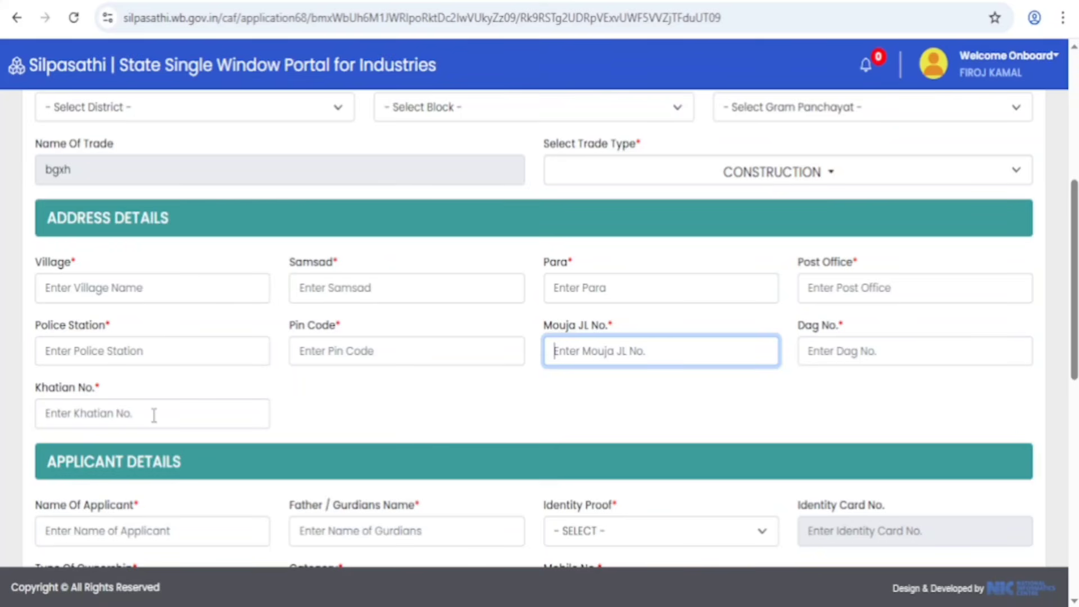
# - Set the applicant's identity proof to PAN after trying AADHAR, and go to the identity card number field
pyautogui.scroll(-5, 380, 415)
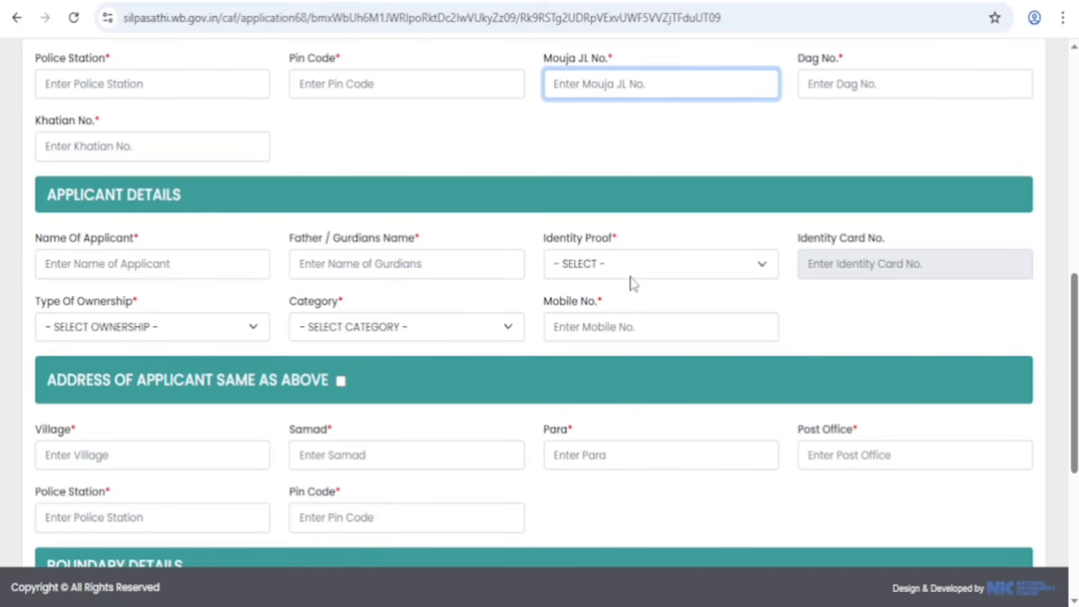
pyautogui.click(606, 266)
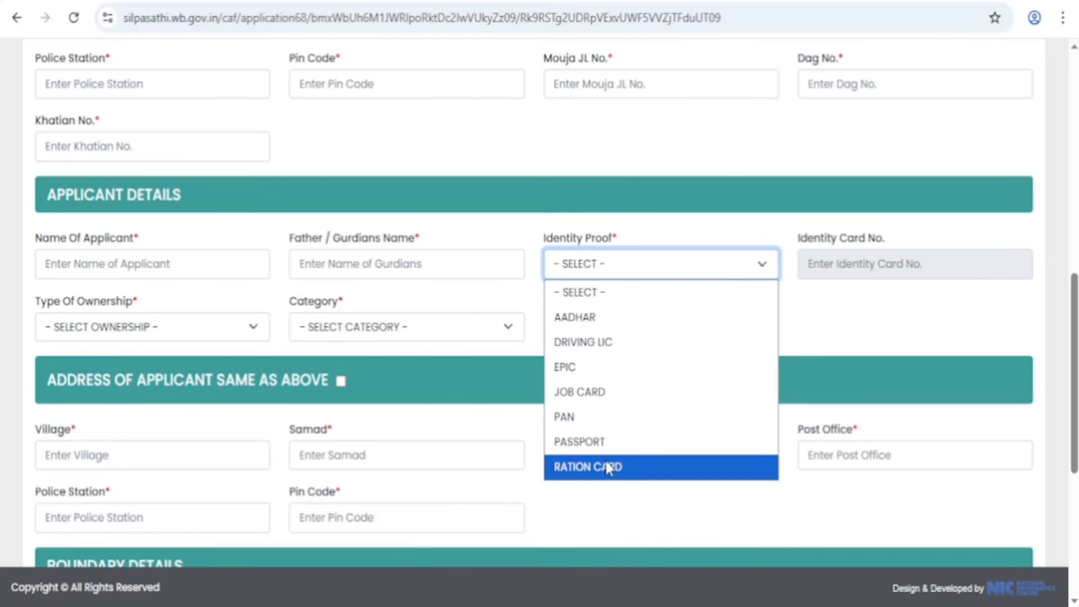
pyautogui.click(587, 318)
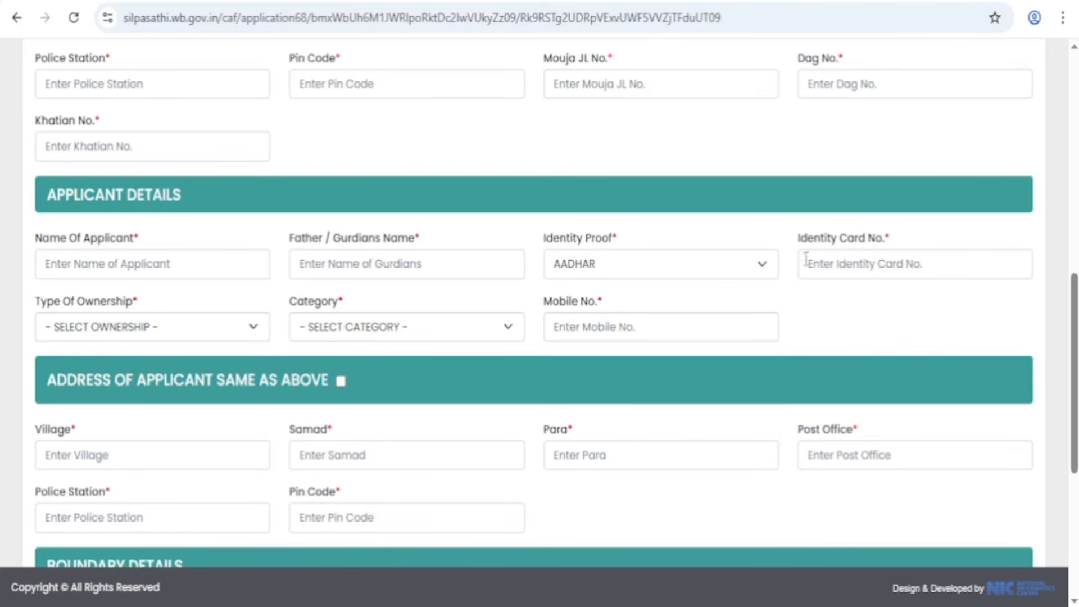
pyautogui.click(669, 264)
pyautogui.click(669, 417)
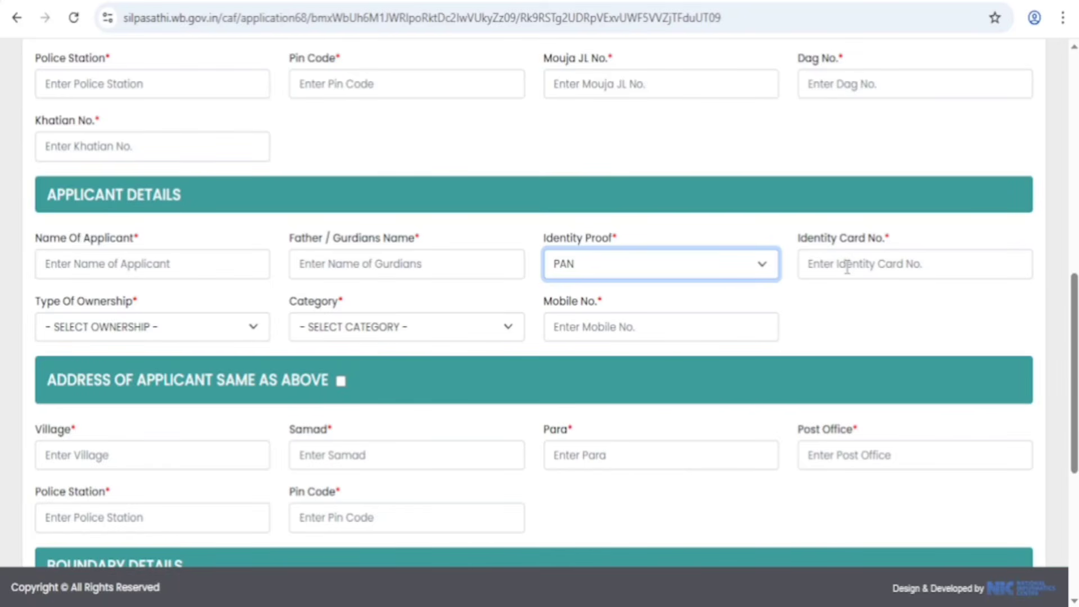
pyautogui.click(761, 270)
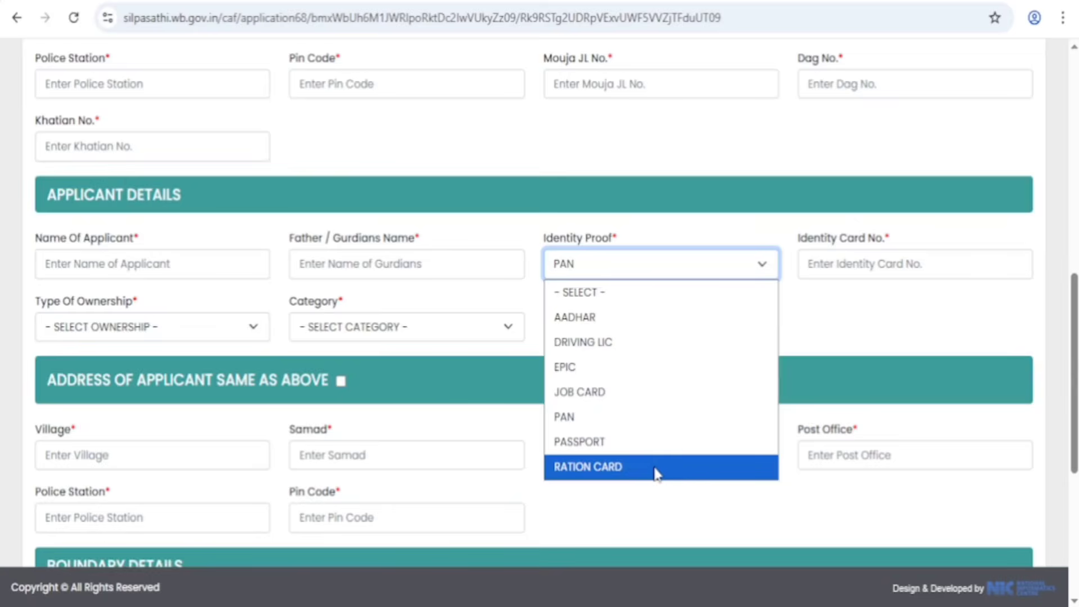
pyautogui.click(887, 259)
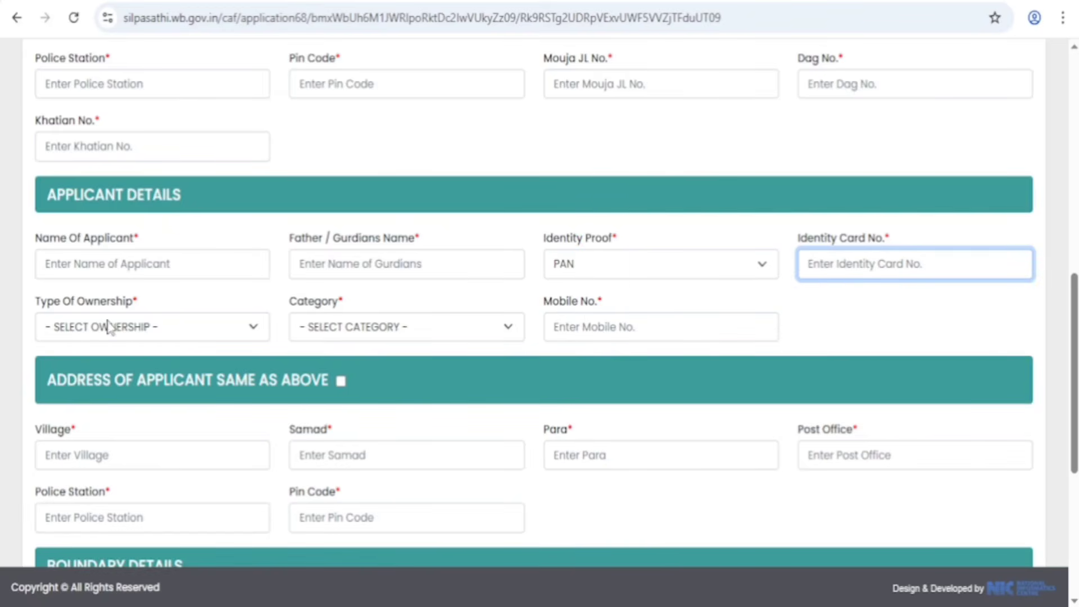
# - Set the applicant's type of ownership to PERSONAL
pyautogui.click(145, 332)
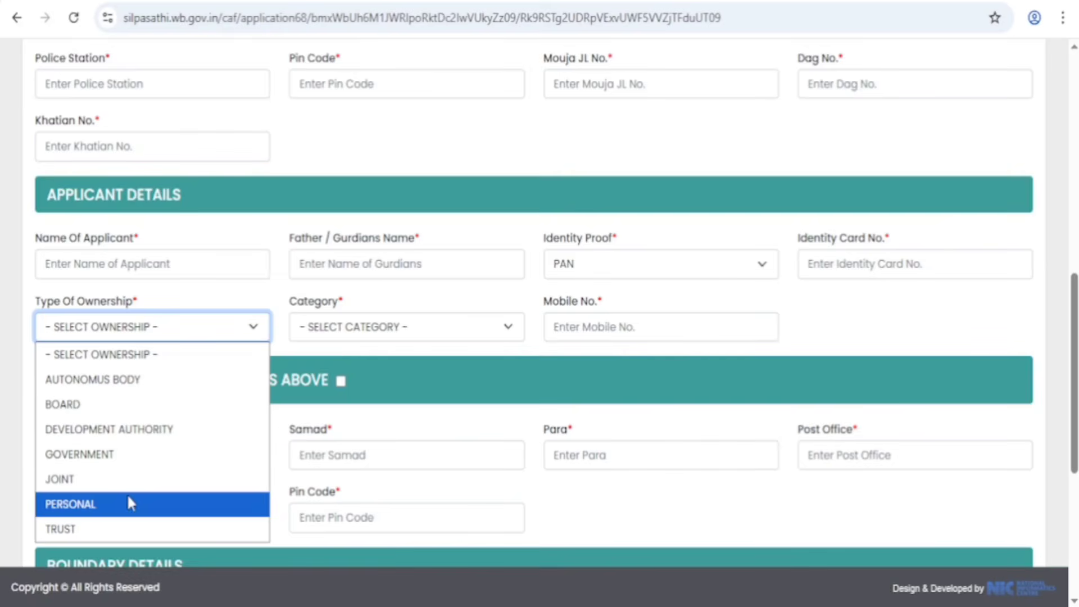
pyautogui.click(97, 505)
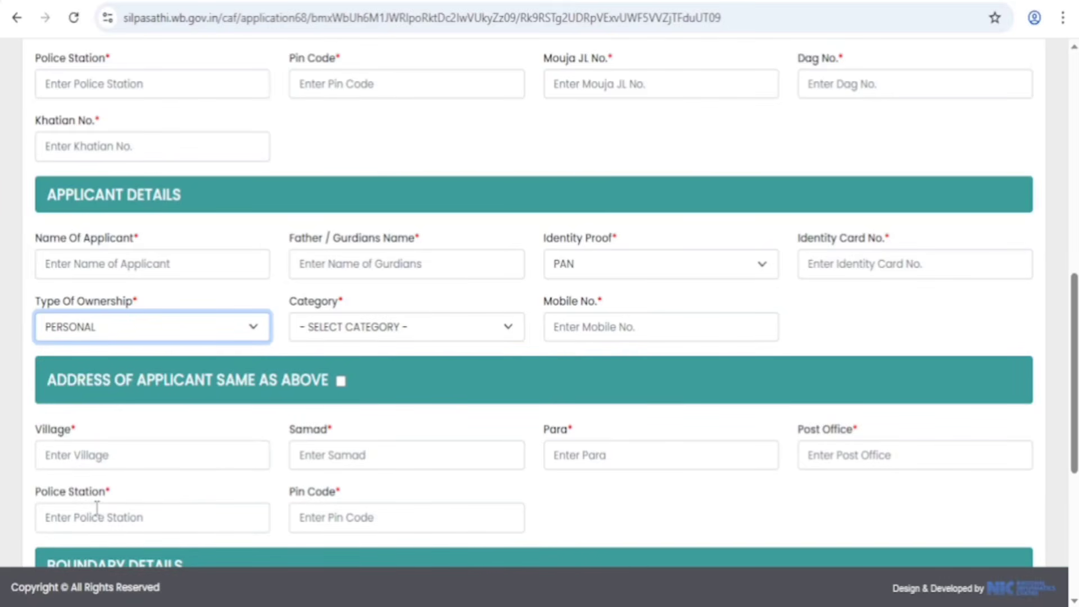
pyautogui.click(112, 311)
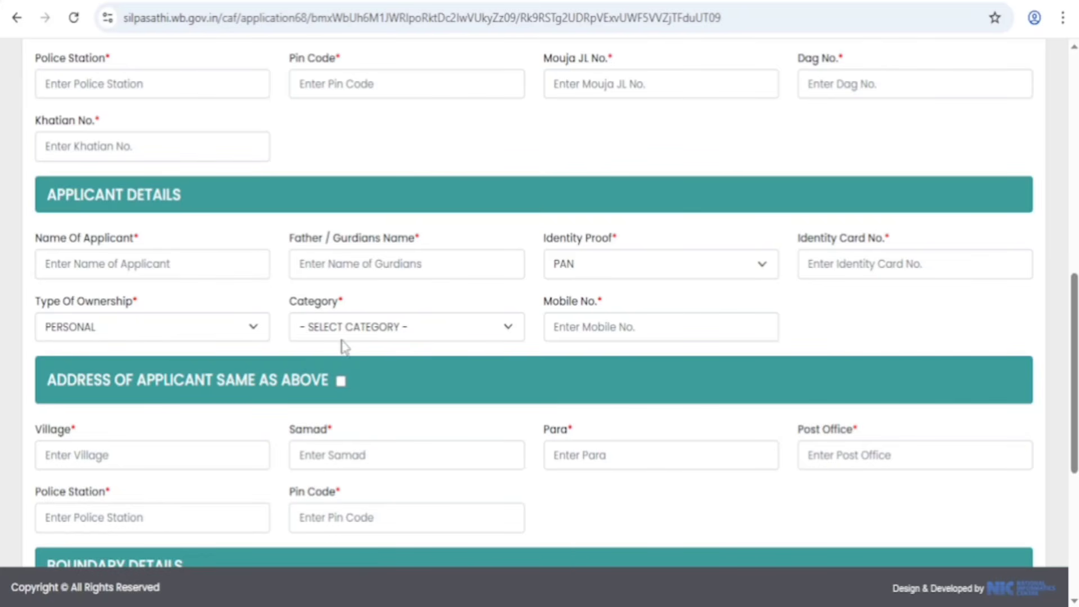
# - Examine the category options and mobile number field, and compare the trade's address details with the applicant's address section
pyautogui.click(395, 331)
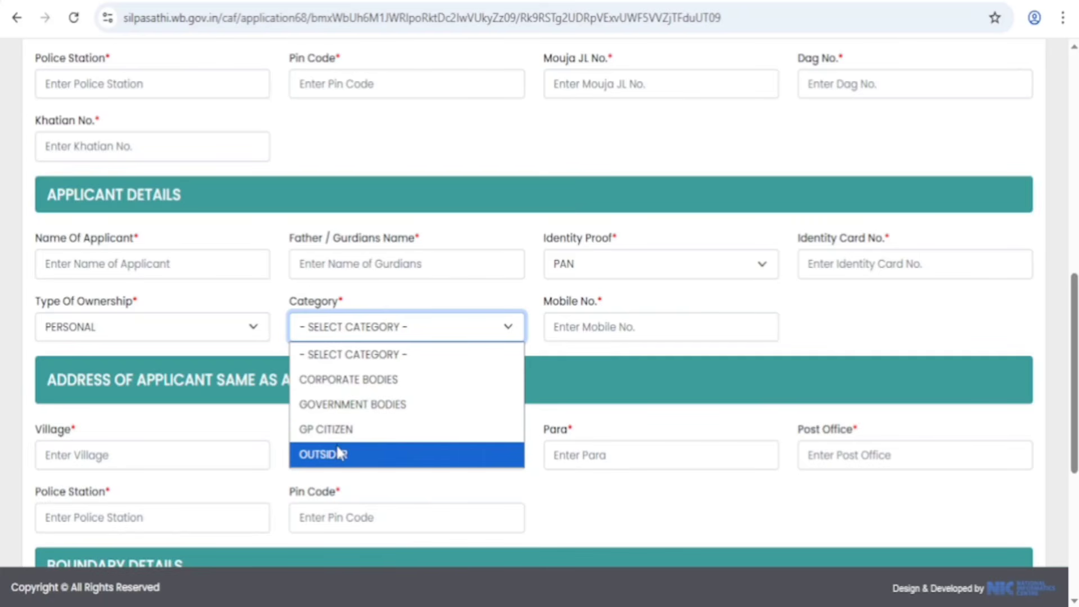
pyautogui.click(624, 299)
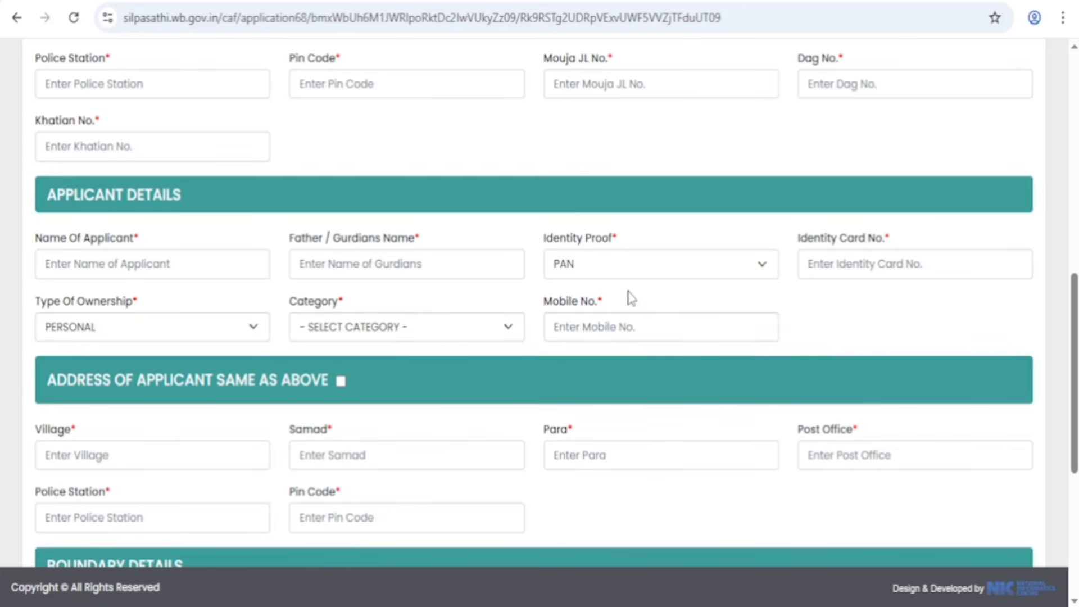
pyautogui.click(605, 325)
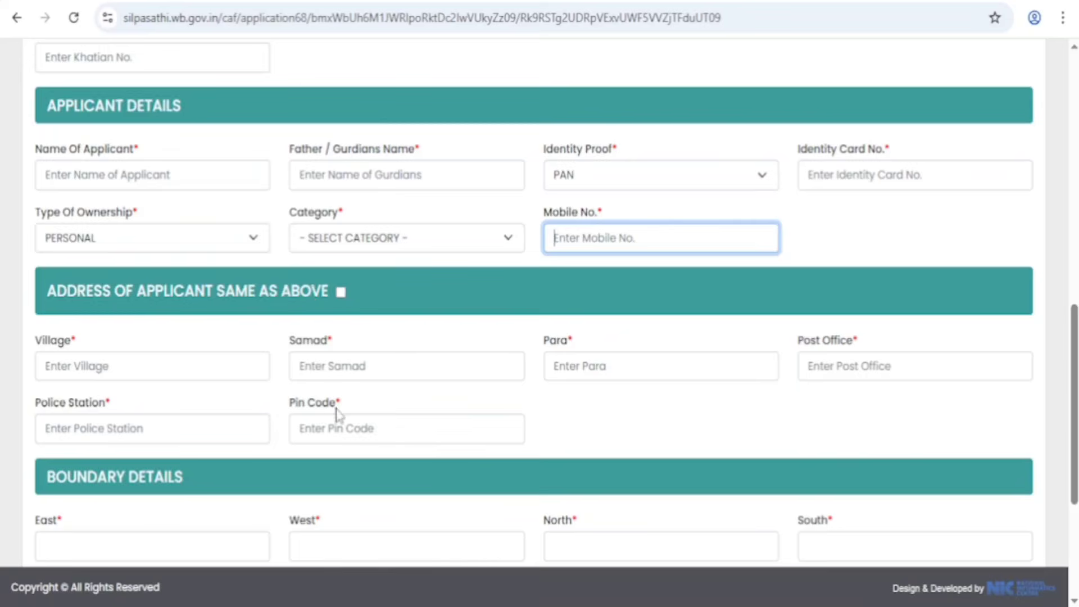
pyautogui.scroll(5, 336, 413)
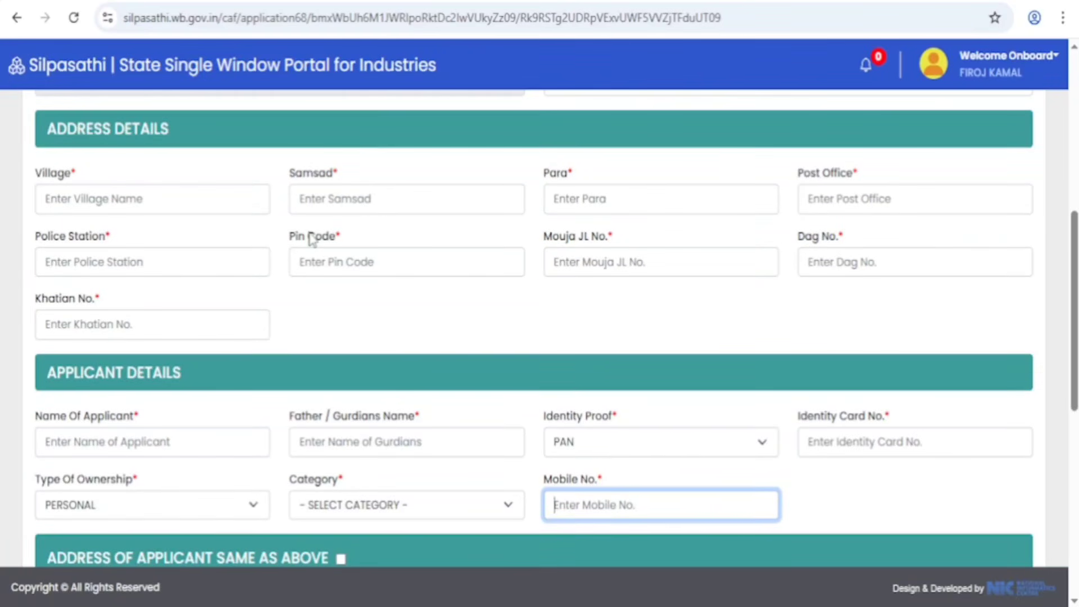
pyautogui.scroll(-5, 312, 239)
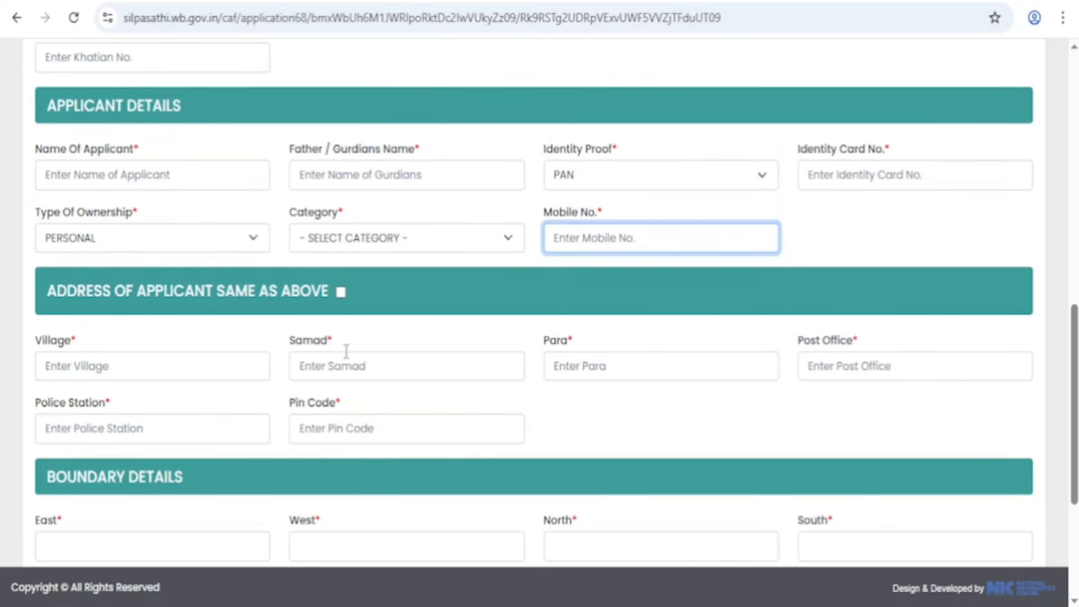
pyautogui.scroll(5, 354, 364)
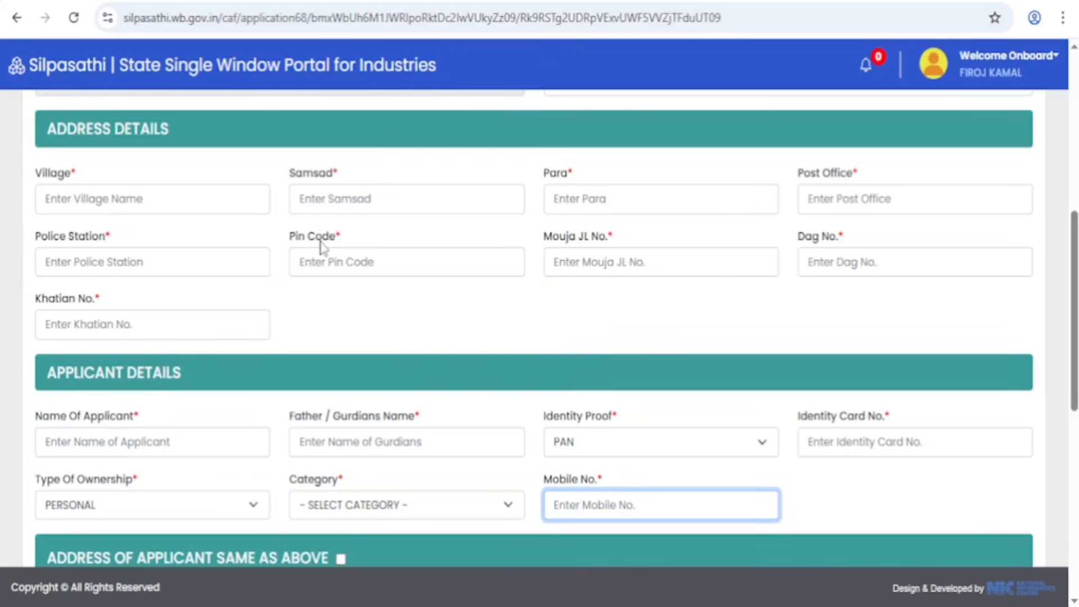
pyautogui.scroll(-3, 321, 246)
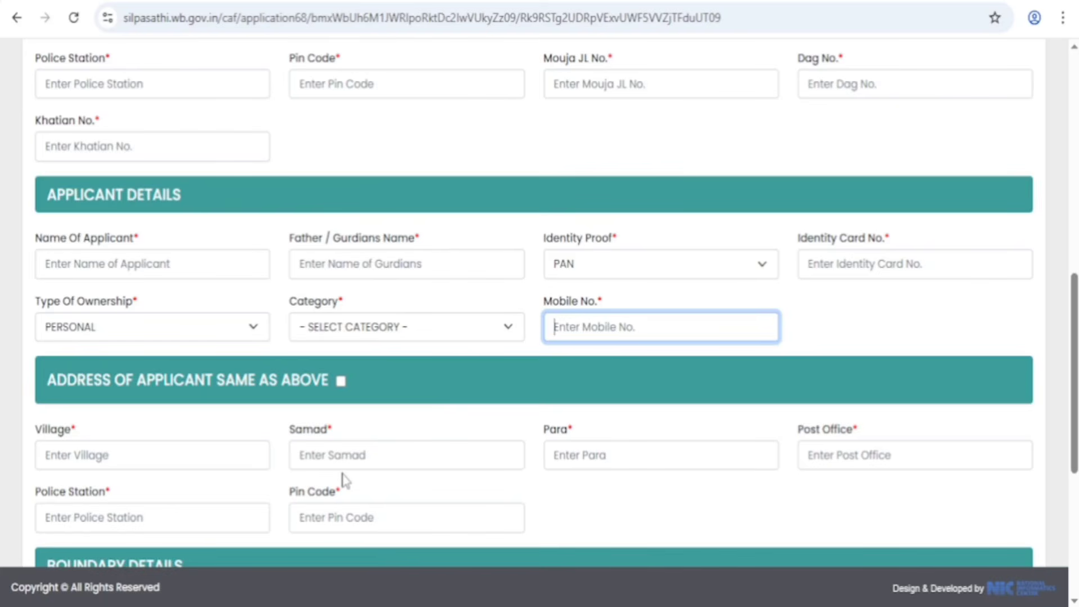
# - Check the applicant's address fields against the trade's address details and enter road as the east boundary
pyautogui.scroll(3, 365, 185)
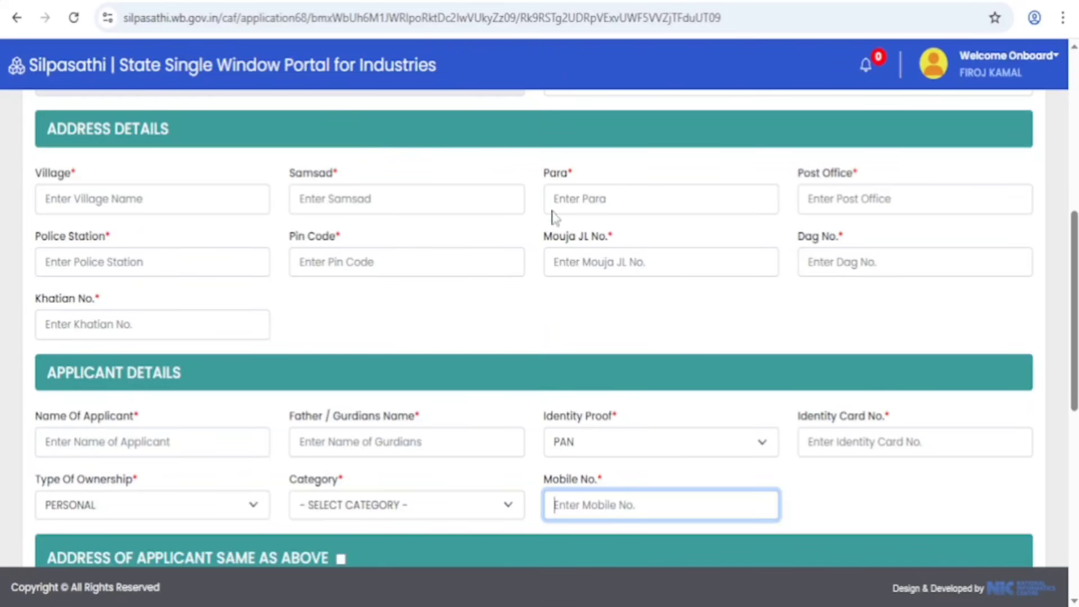
pyautogui.scroll(-8, 373, 250)
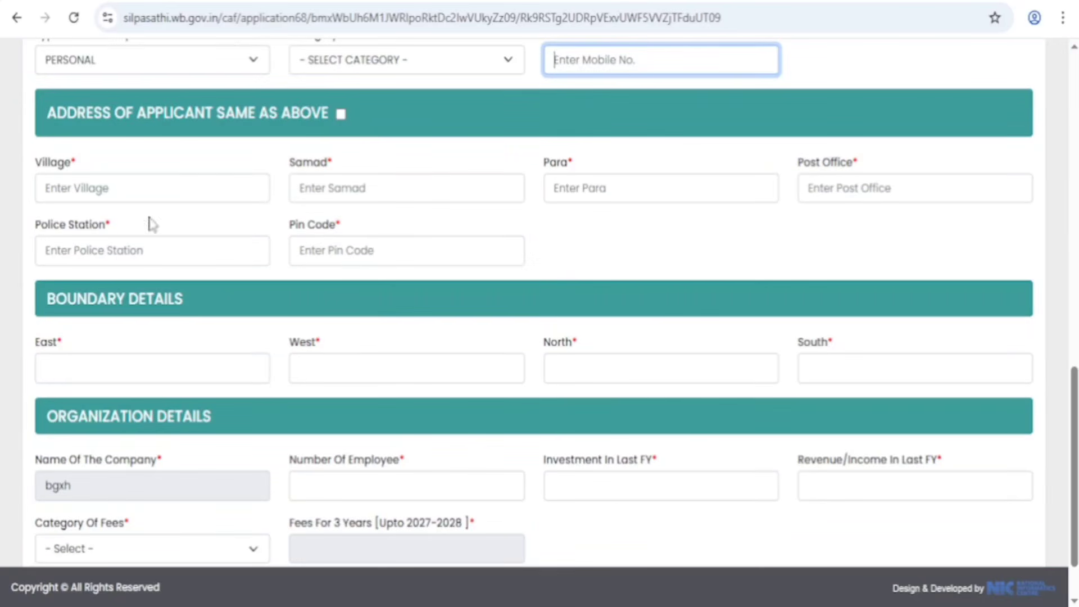
pyautogui.scroll(2, 340, 238)
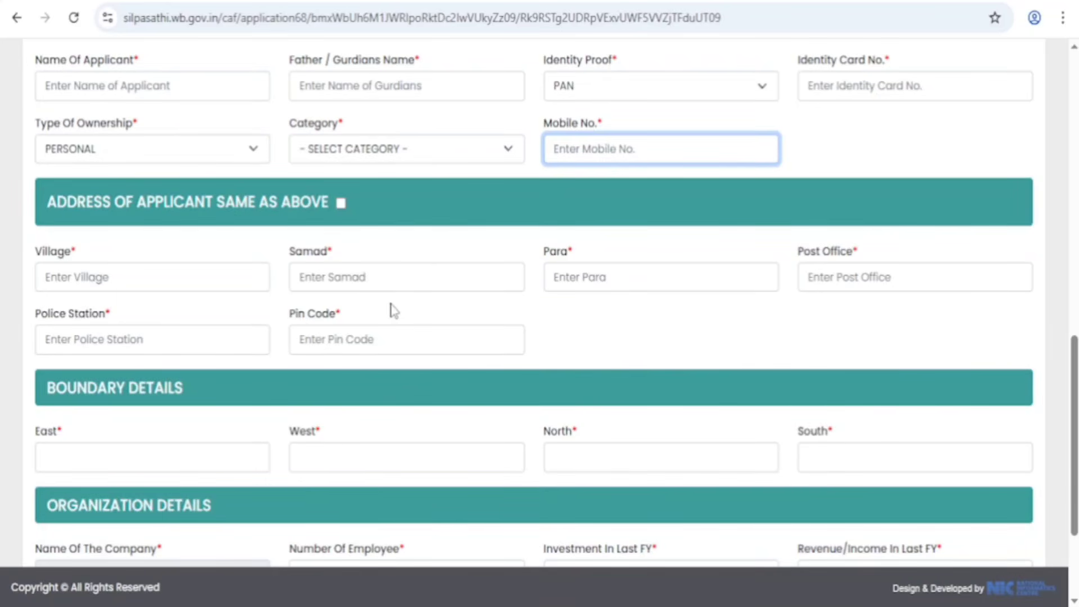
pyautogui.scroll(-3, 390, 308)
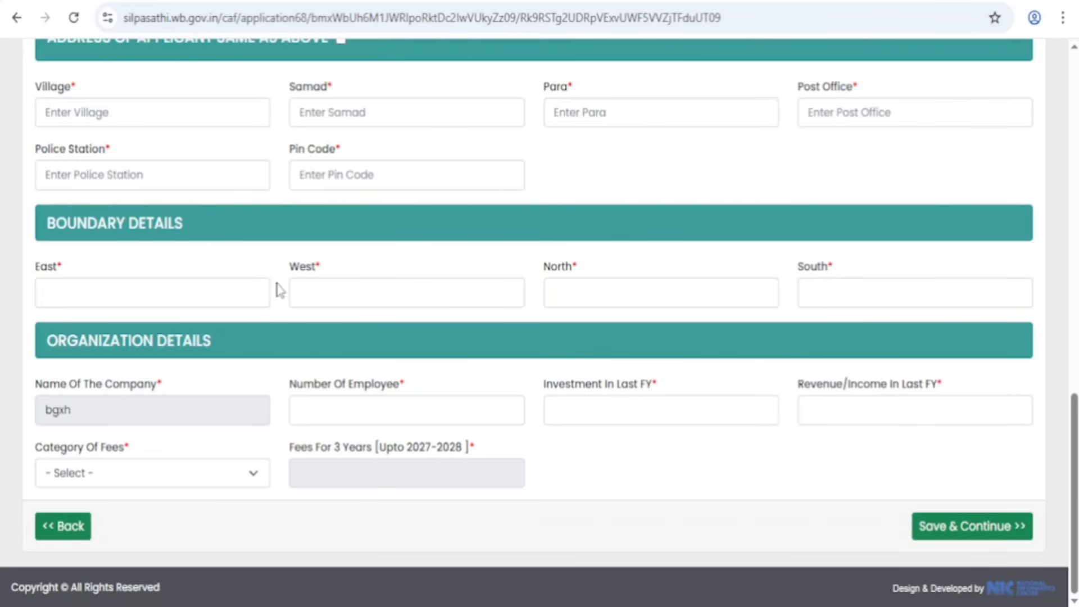
pyautogui.click(90, 286)
pyautogui.write('ro')
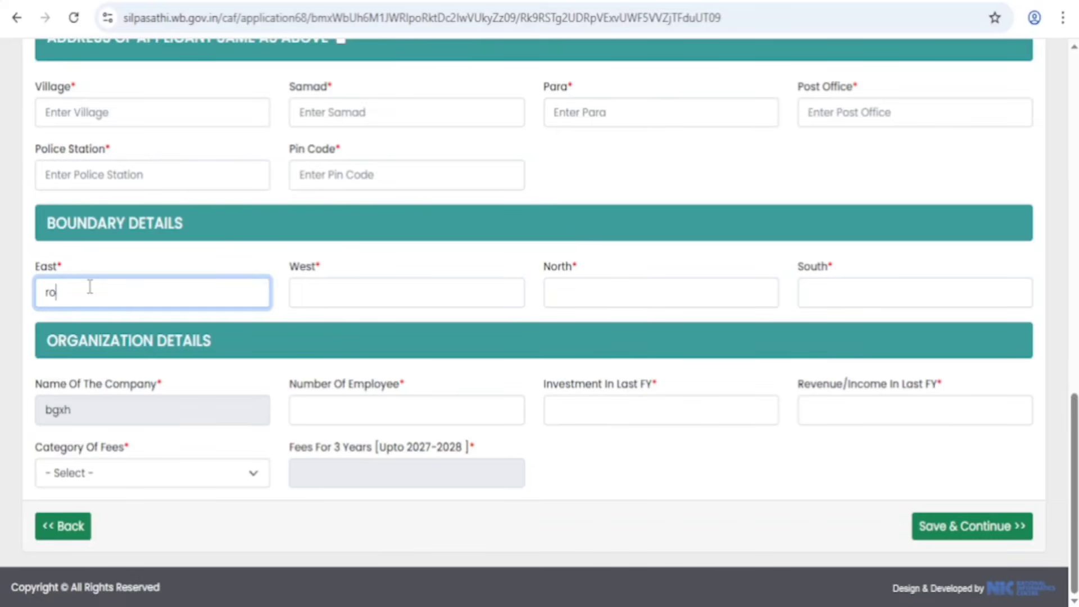
pyautogui.write('ad')
pyautogui.press('Tab')
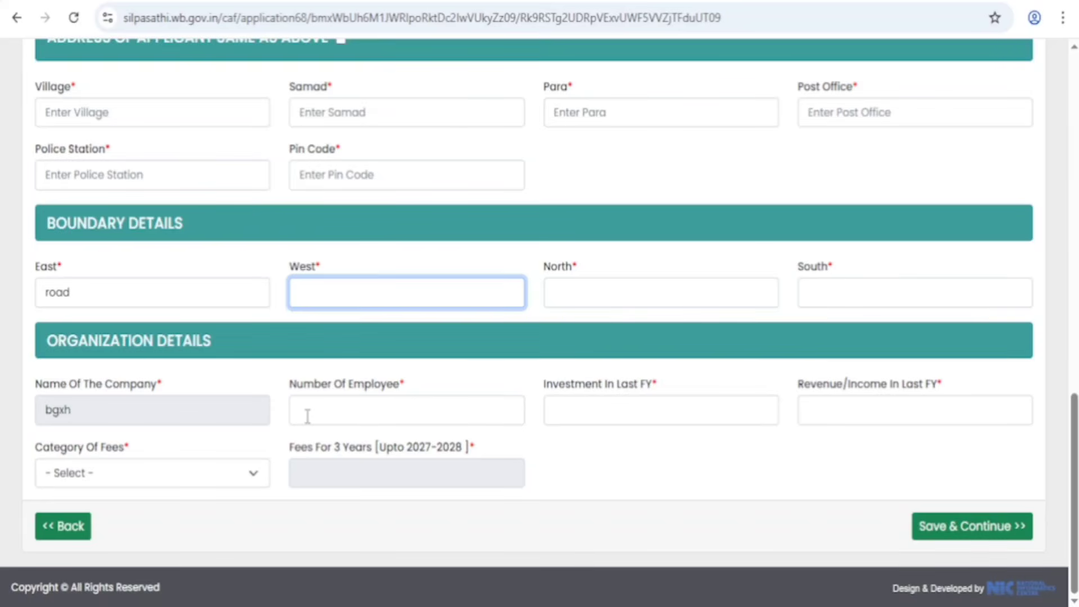
# - Go through the west boundary, number of employees, last year's investment and revenue fields without filling them in
pyautogui.write('2')
pyautogui.press('BackSpace')
pyautogui.click(381, 412)
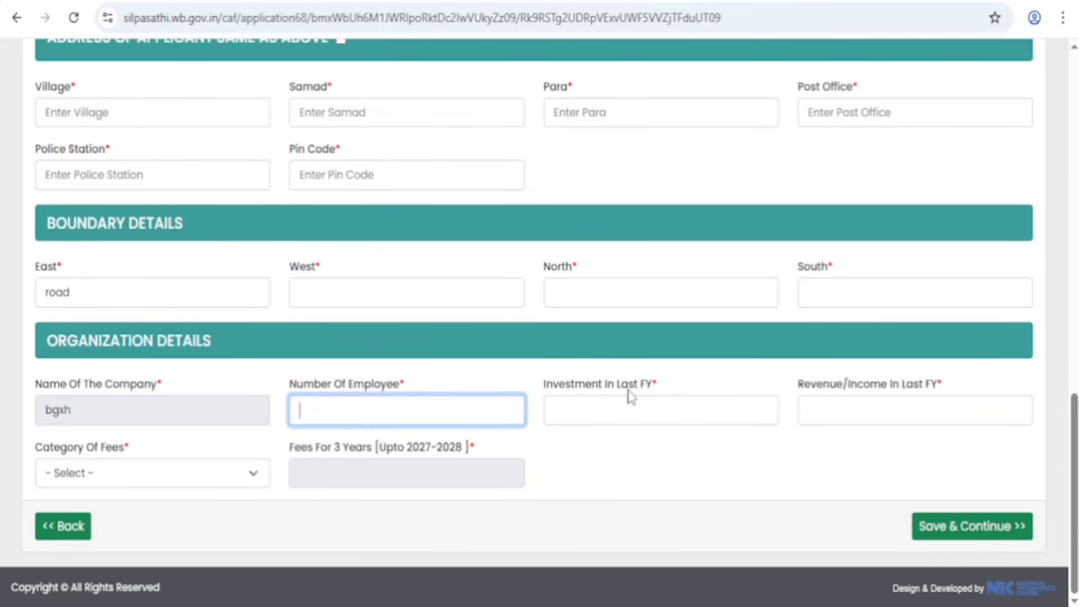
pyautogui.click(596, 408)
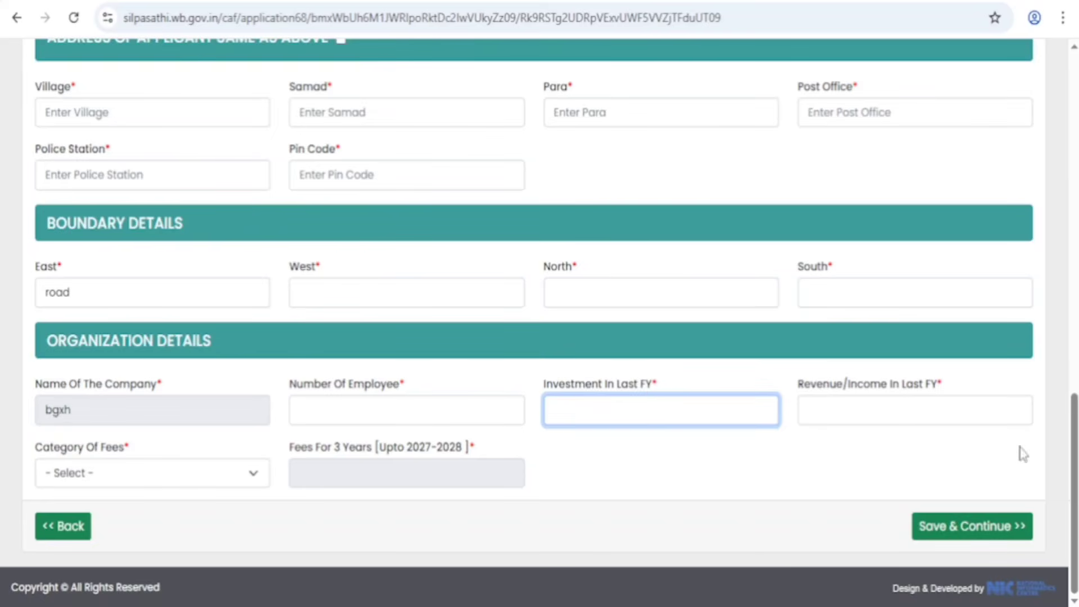
pyautogui.click(864, 407)
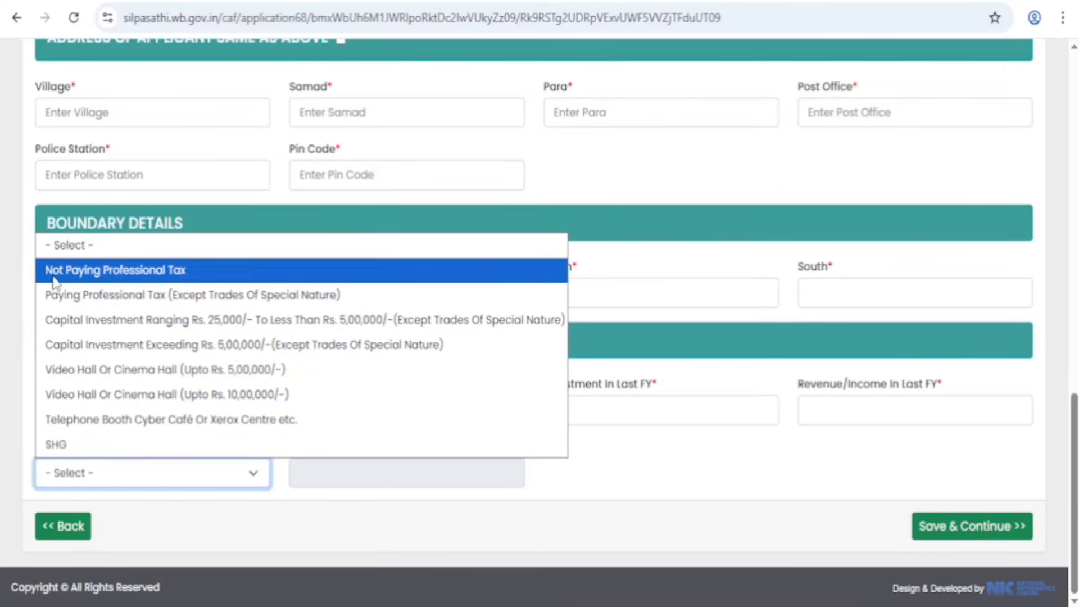
# - Try Not Paying Professional Tax as fee category, settle on Paying Professional Tax (Except Trades Of Special Nature), and save the form
pyautogui.click(177, 271)
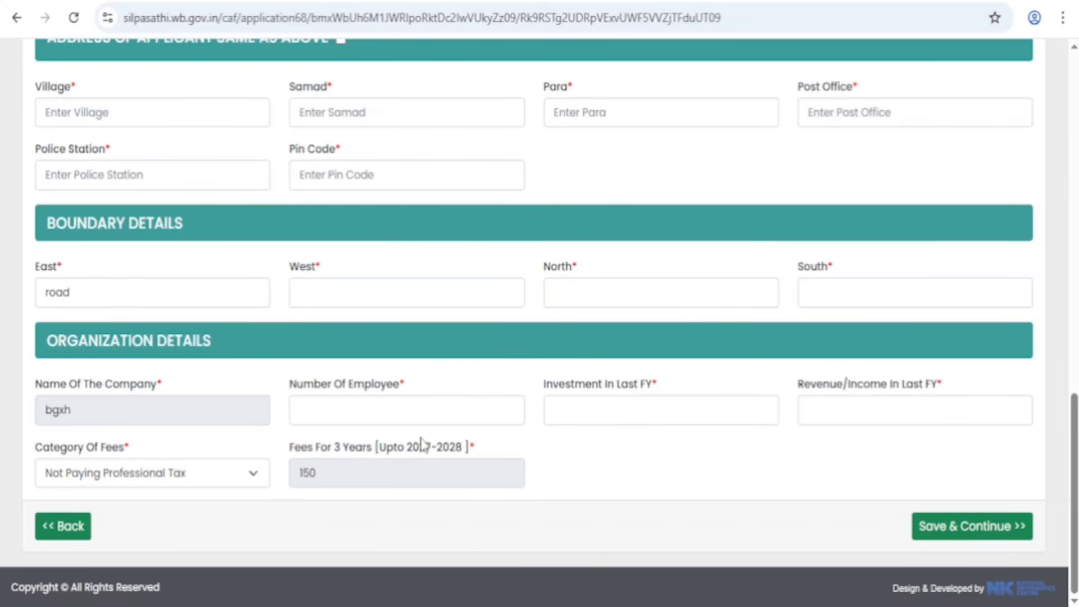
pyautogui.click(169, 474)
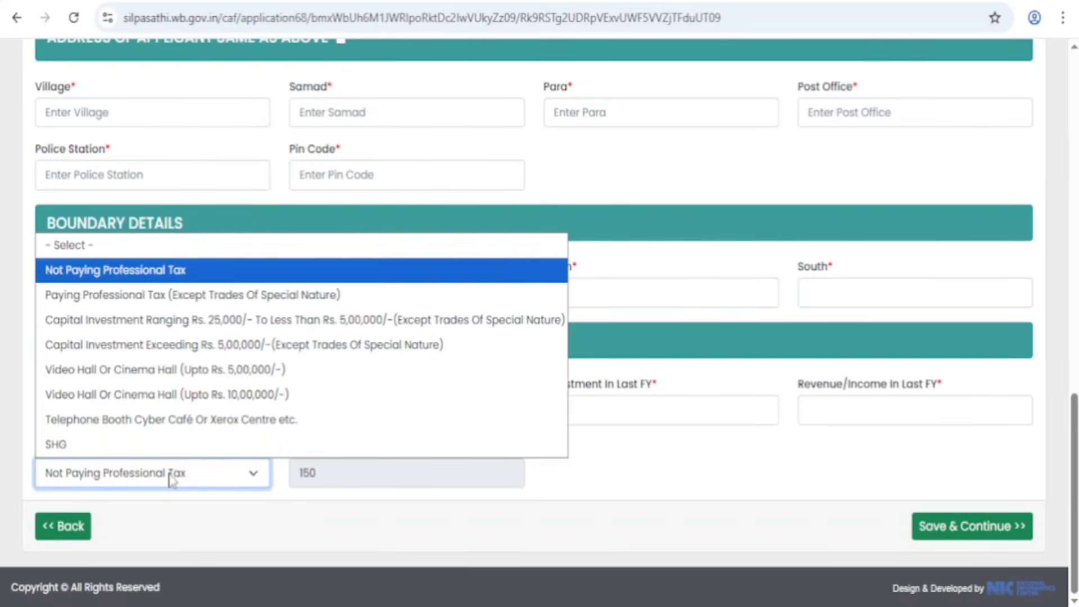
pyautogui.click(156, 298)
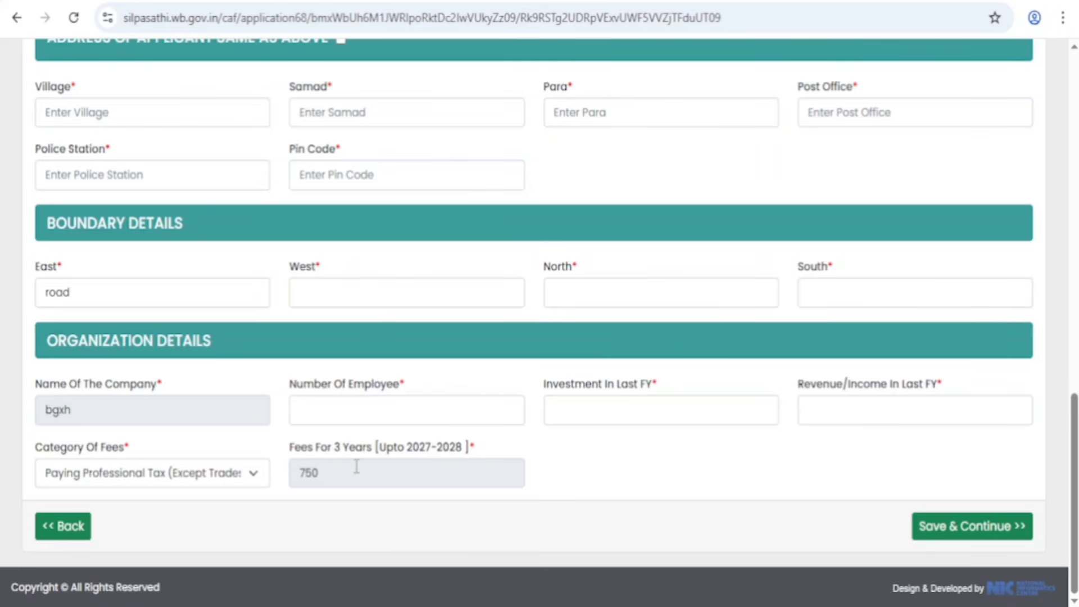
pyautogui.click(212, 474)
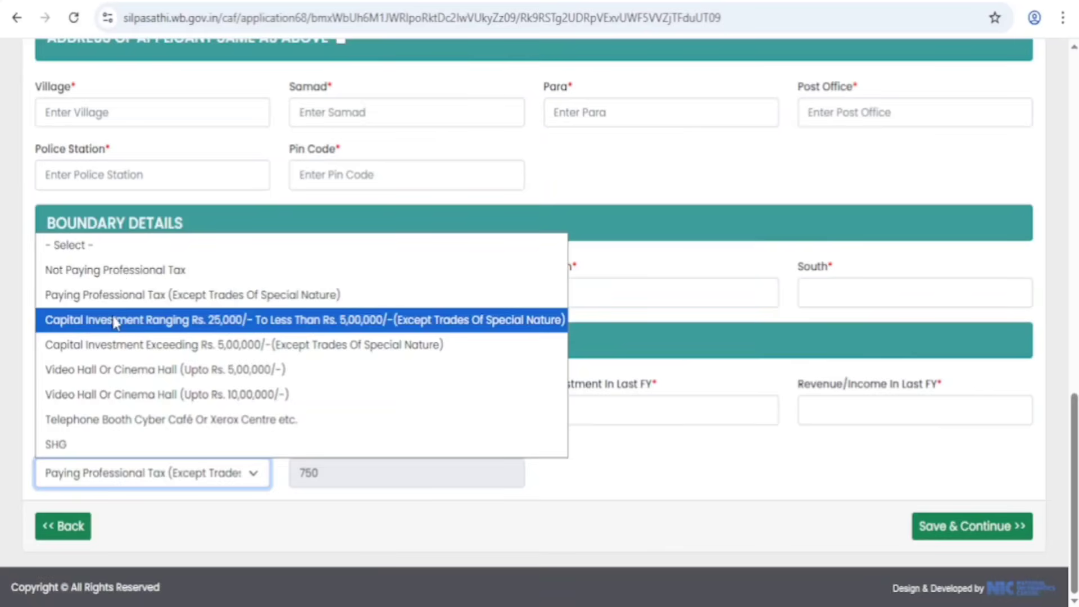
pyautogui.click(185, 294)
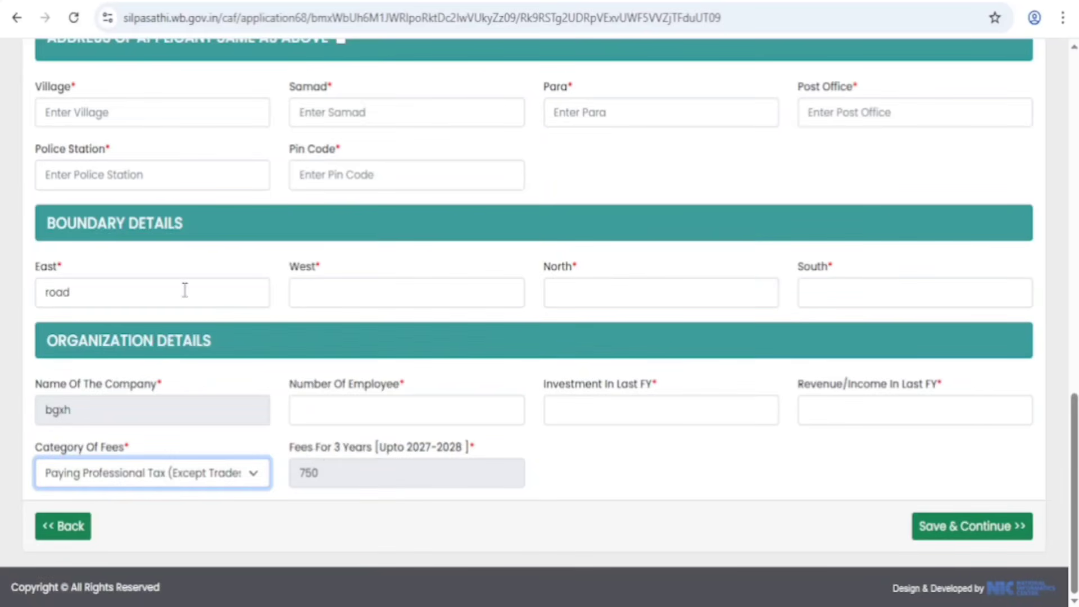
pyautogui.click(948, 532)
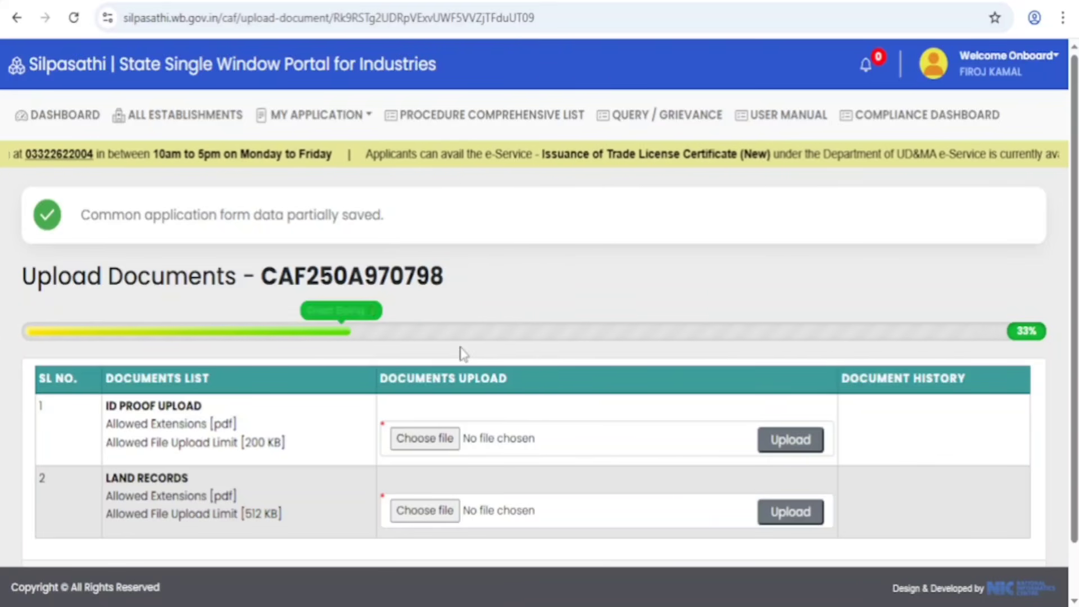
# - Upload NAnnexure-A.pdf from the Downloads folder as the ID proof document
pyautogui.scroll(-1, 502, 295)
pyautogui.scroll(-1, 502, 295)
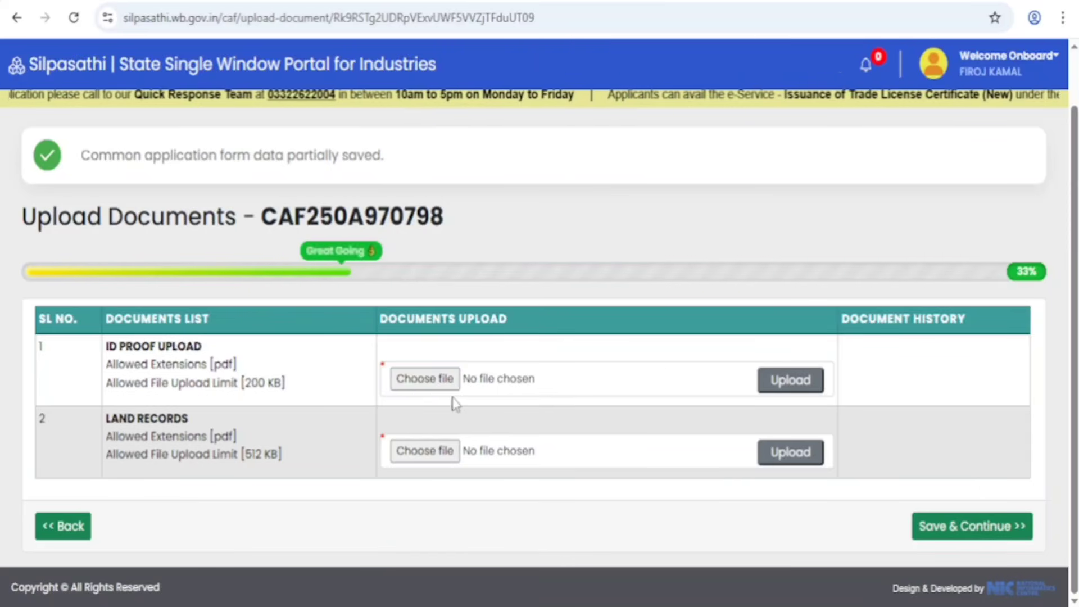
pyautogui.click(425, 379)
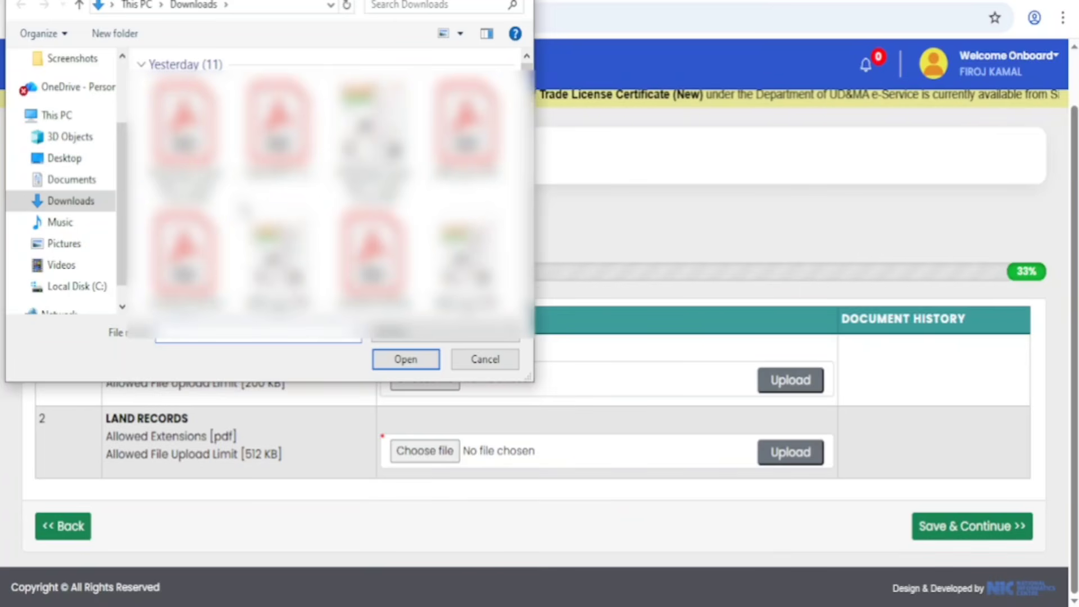
pyautogui.scroll(-5, 243, 212)
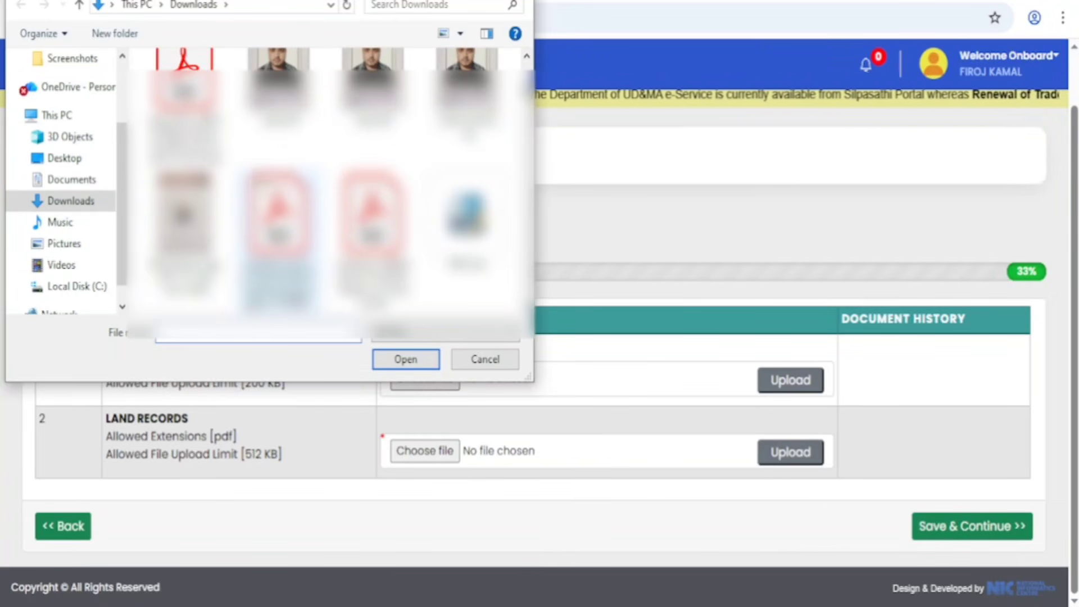
pyautogui.scroll(-3, 326, 185)
pyautogui.click(184, 121)
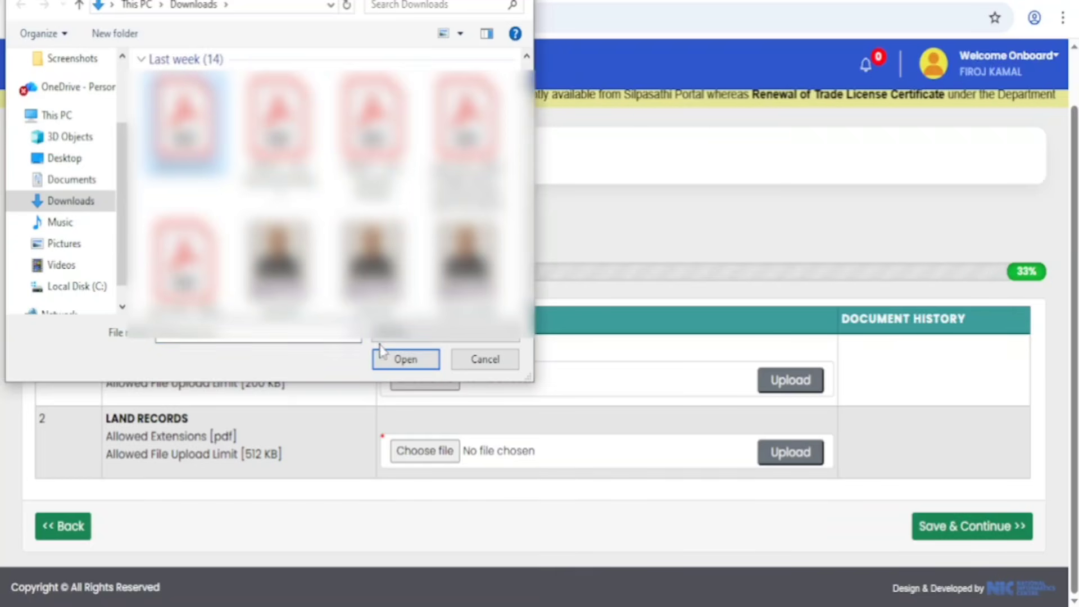
pyautogui.click(406, 360)
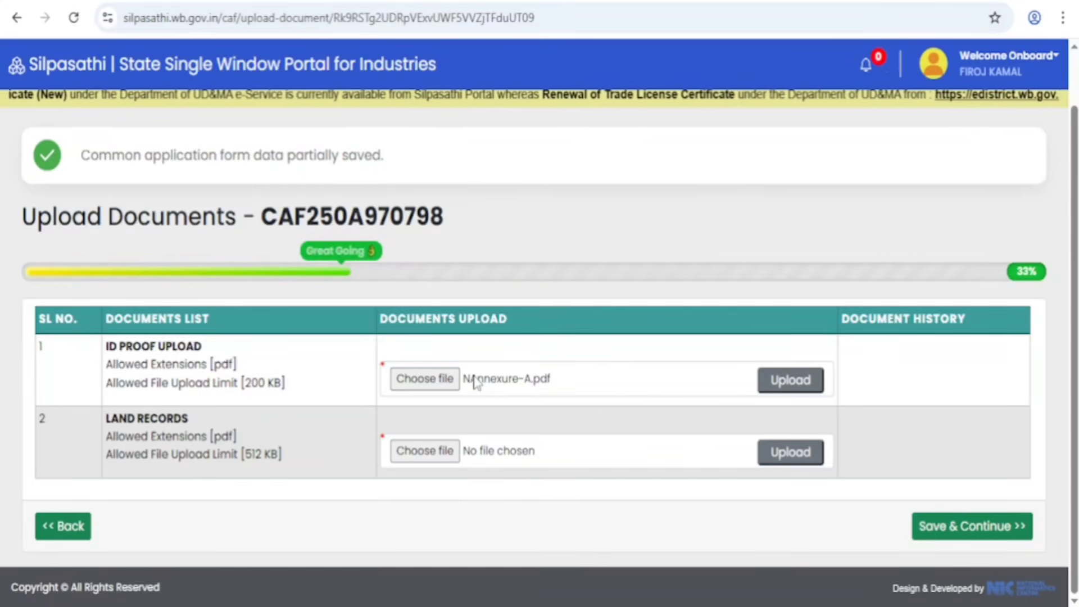
pyautogui.click(789, 382)
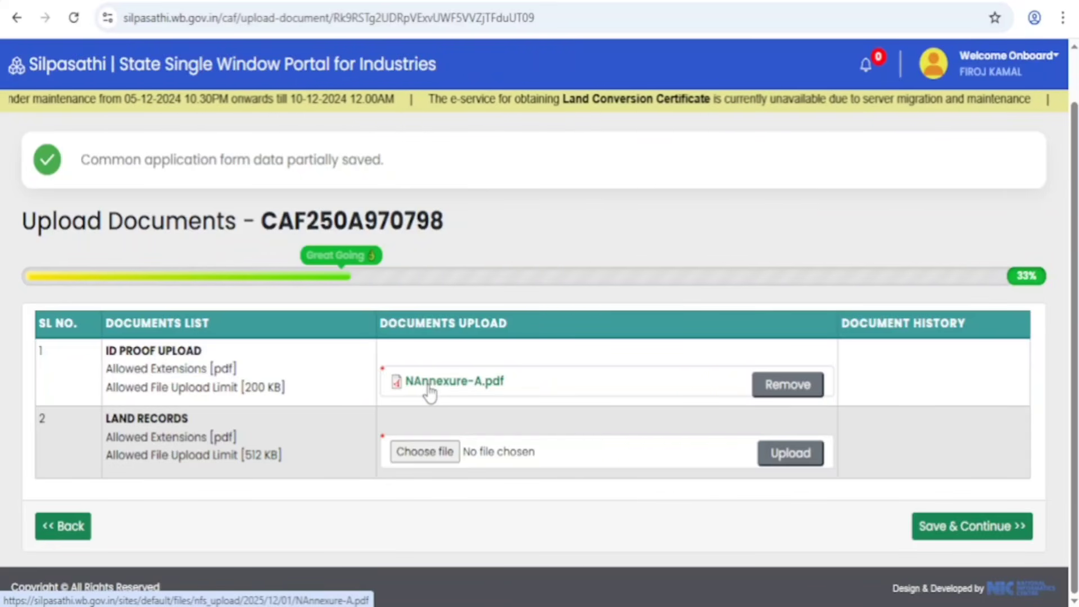
# - Upload NAnnexure-A.pdf as the land records document and continue to the application preview
pyautogui.click(425, 453)
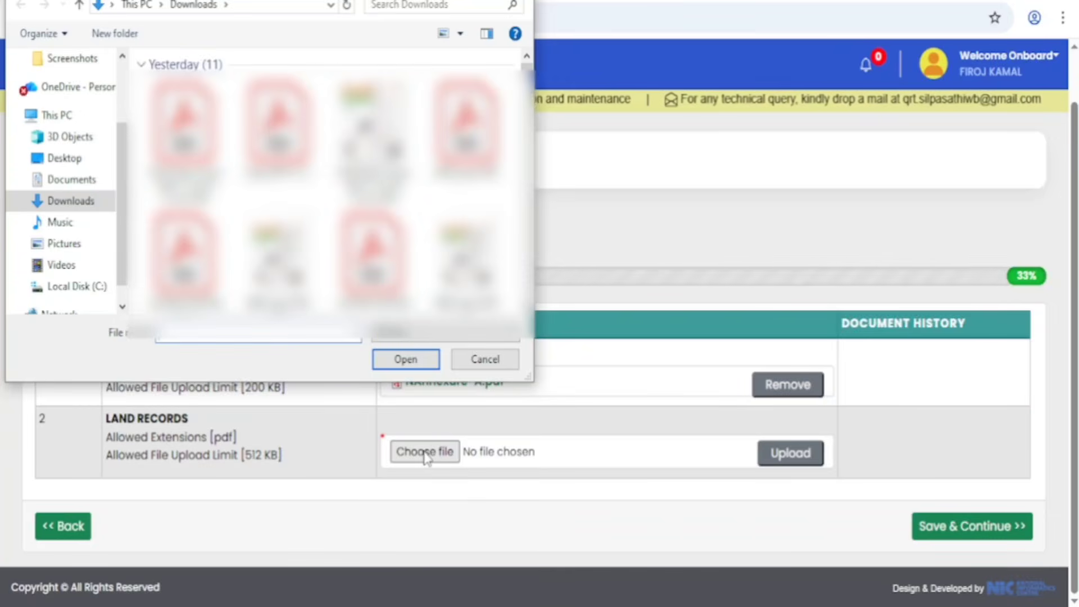
pyautogui.scroll(-6, 281, 247)
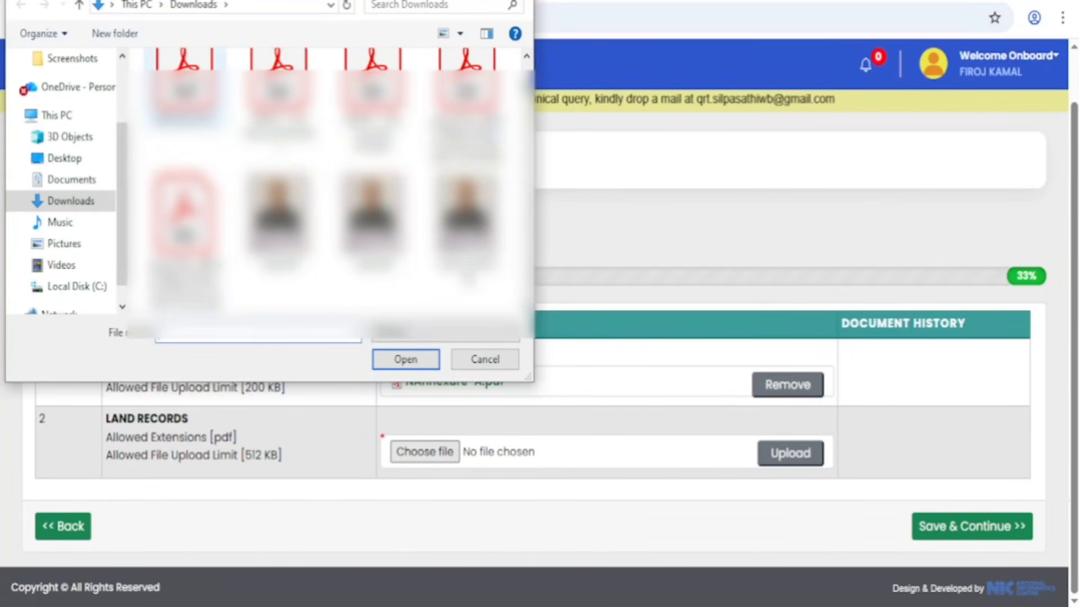
pyautogui.click(184, 90)
pyautogui.click(403, 362)
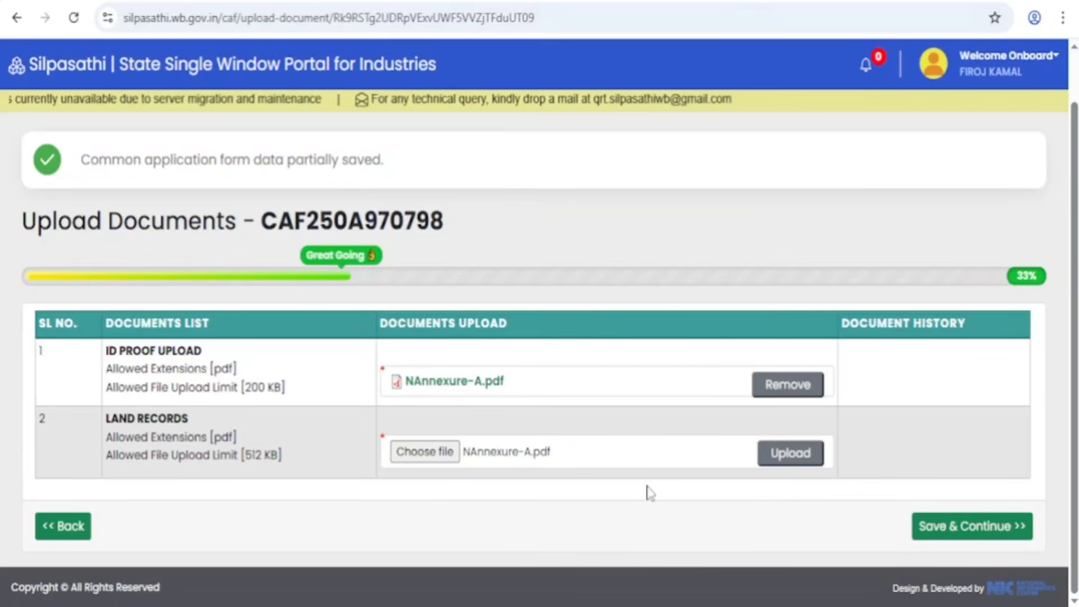
pyautogui.click(808, 458)
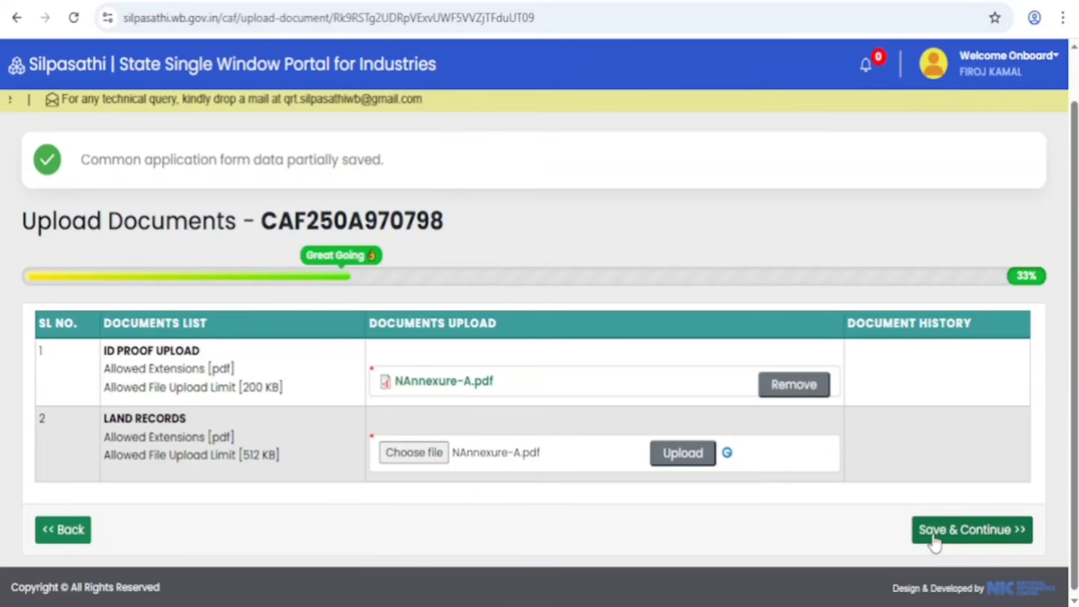
pyautogui.click(987, 537)
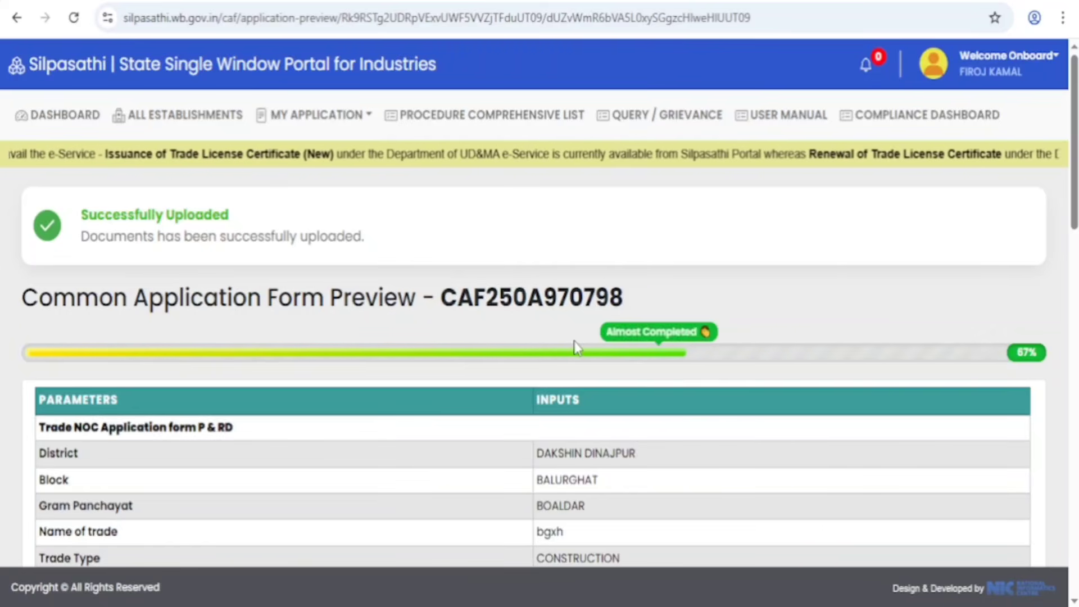
# - Review the application form preview, accept the declaration that the particulars are true, and submit the application
pyautogui.scroll(4, 585, 202)
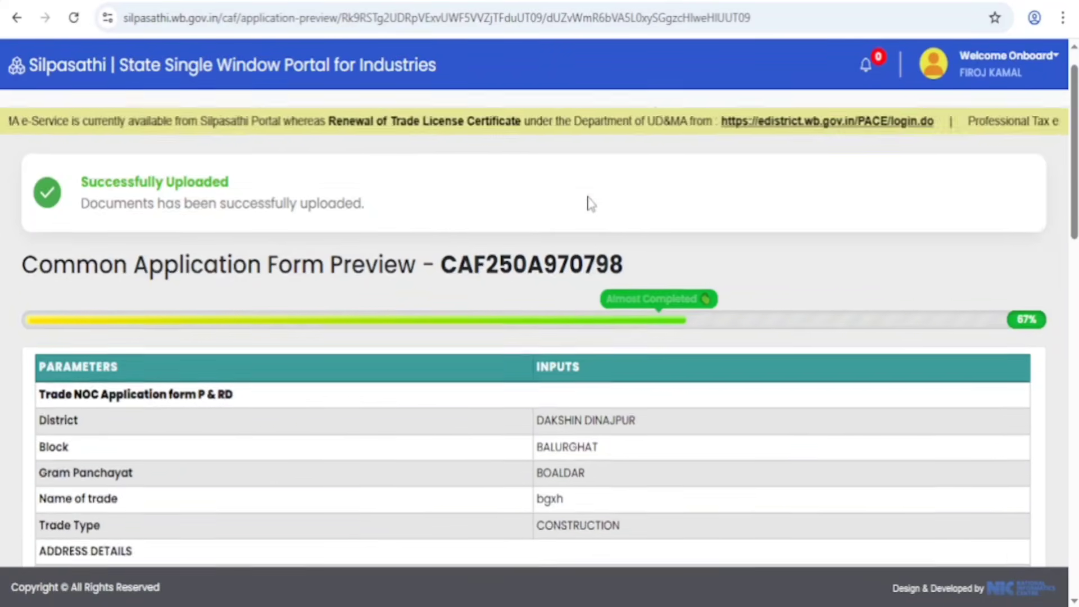
pyautogui.scroll(-18, 590, 202)
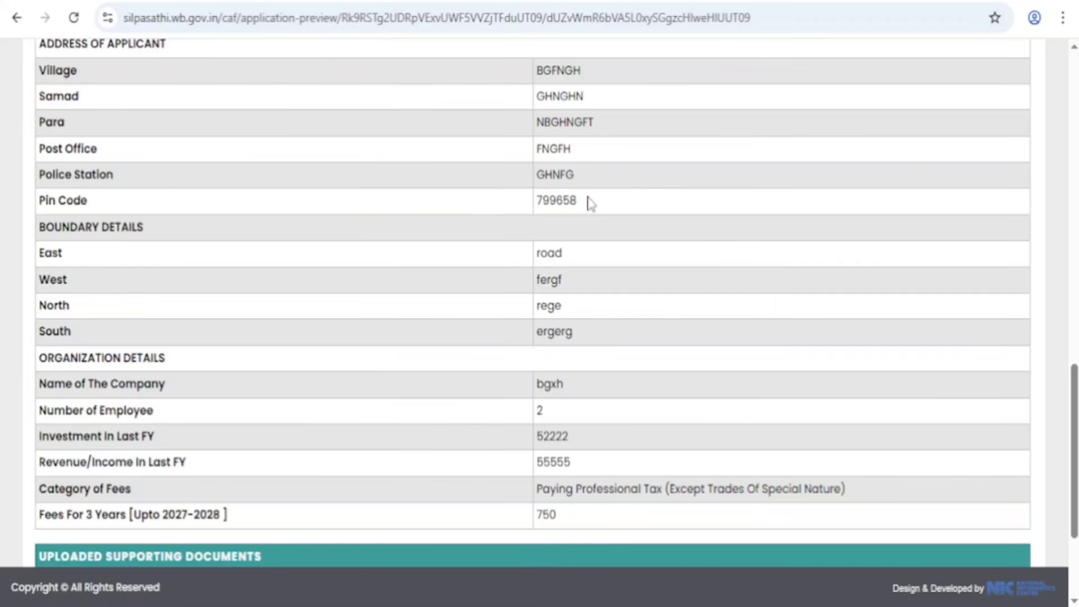
pyautogui.scroll(-3, 590, 203)
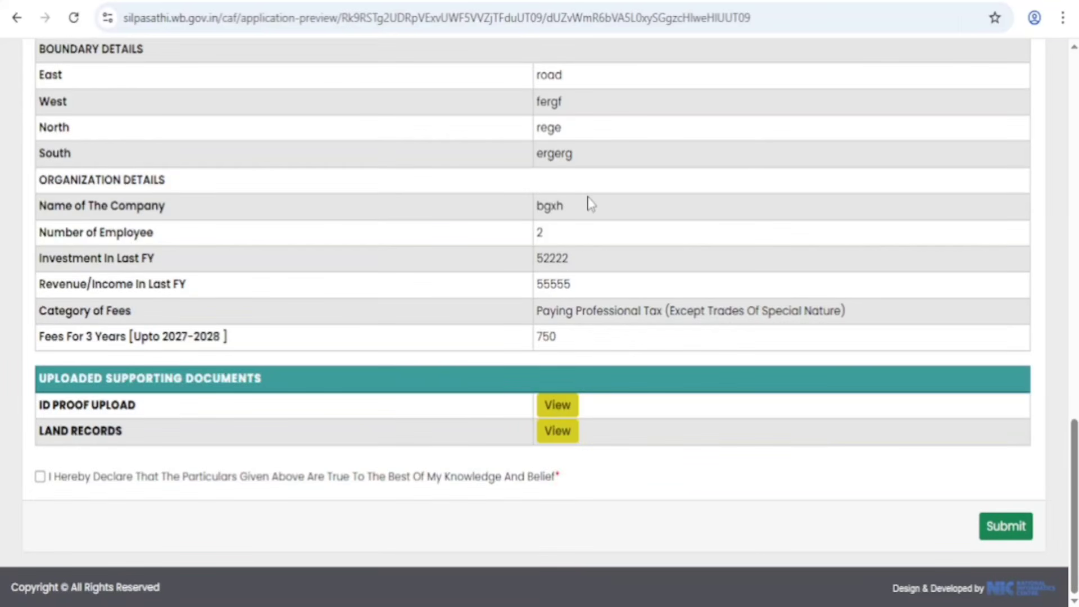
pyautogui.click(40, 477)
pyautogui.click(1006, 526)
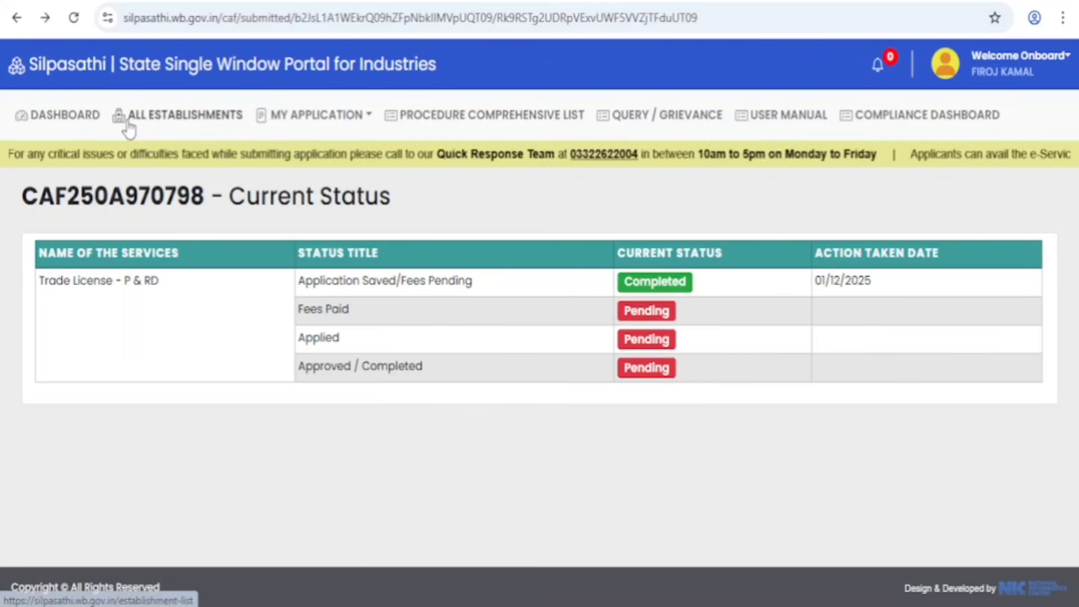
# - Open the bgxh unit's applications from the establishment list and bring up the payment details of its Trade License - P & RD service
pyautogui.click(210, 117)
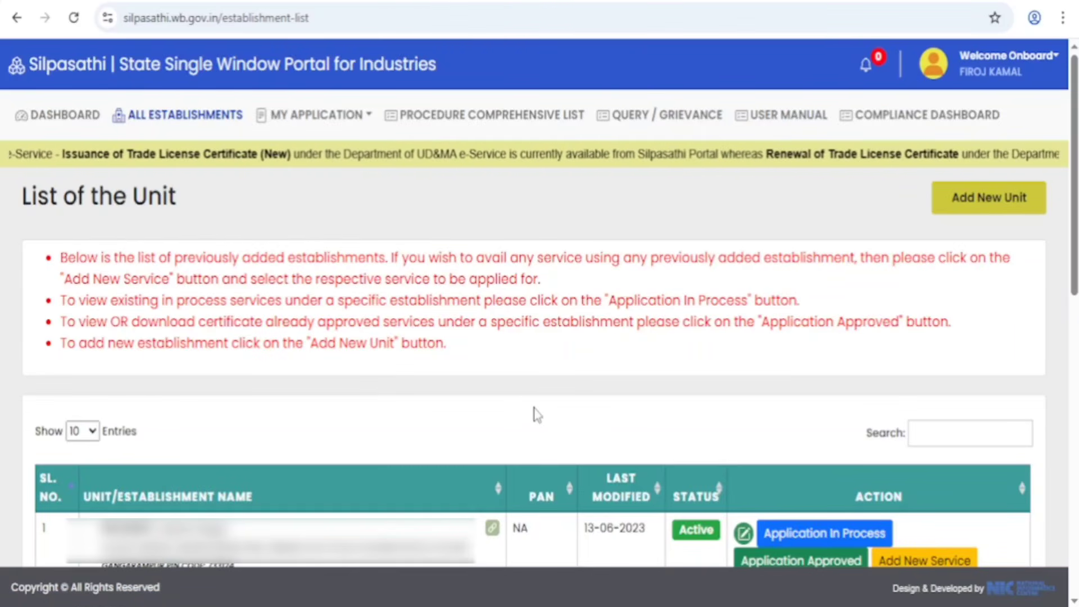
pyautogui.scroll(-6, 536, 416)
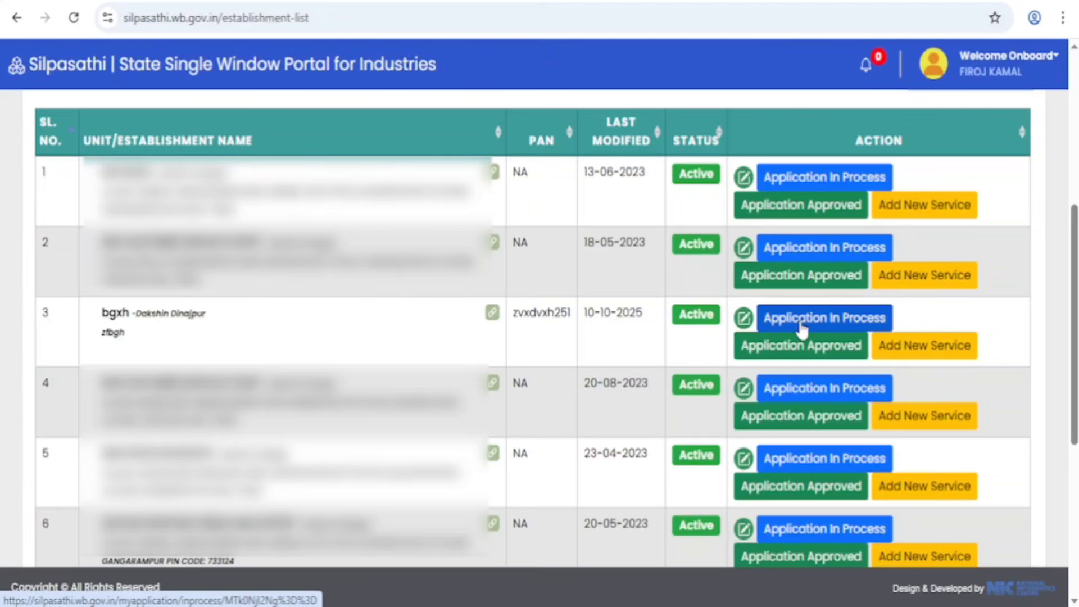
pyautogui.click(493, 315)
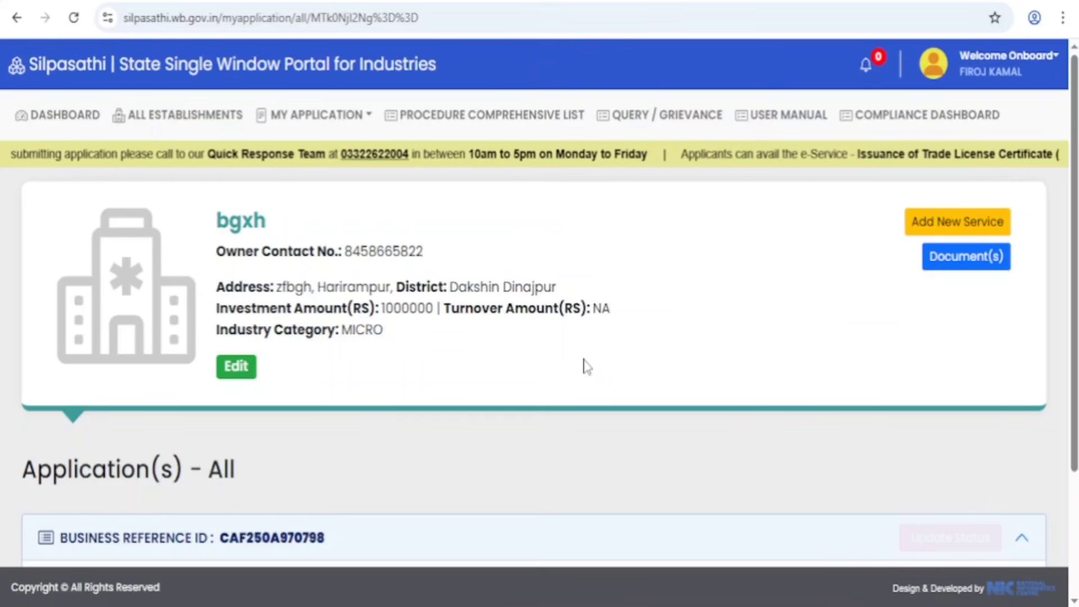
pyautogui.scroll(-3, 586, 367)
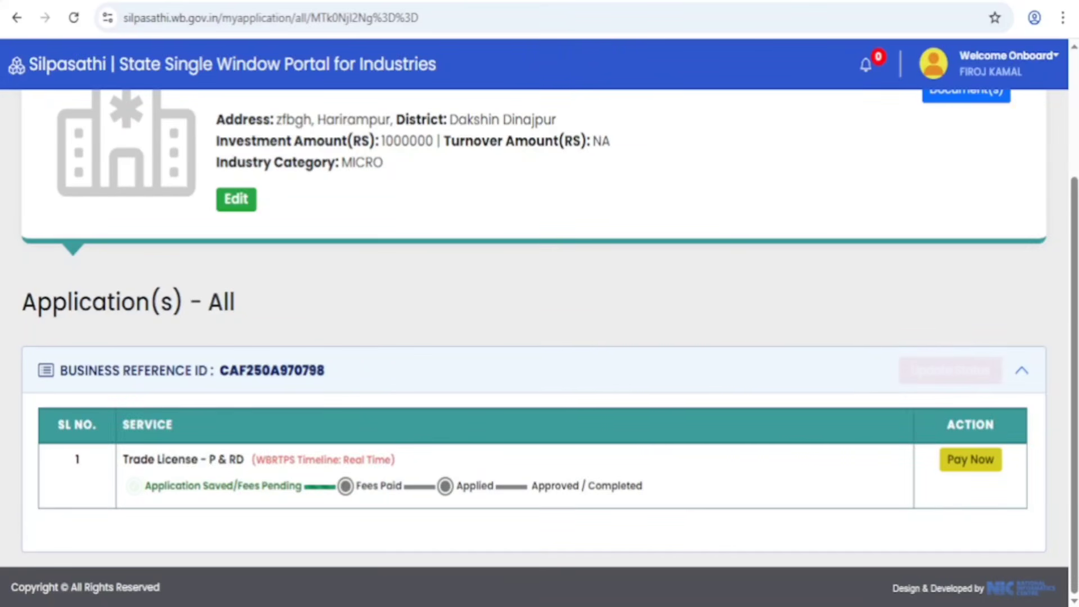
pyautogui.click(976, 467)
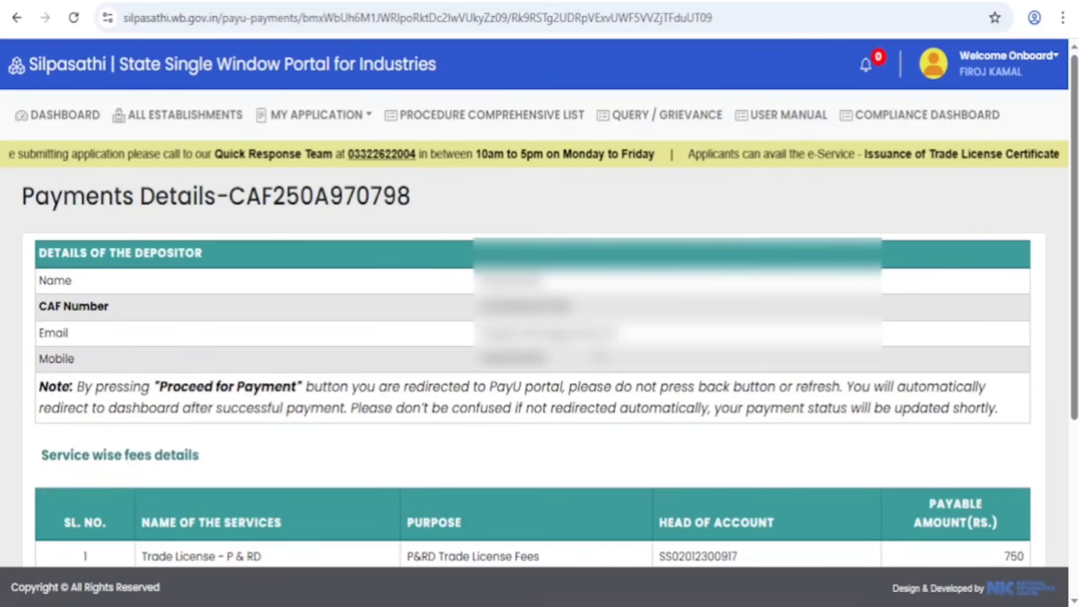
pyautogui.scroll(-5, 1013, 544)
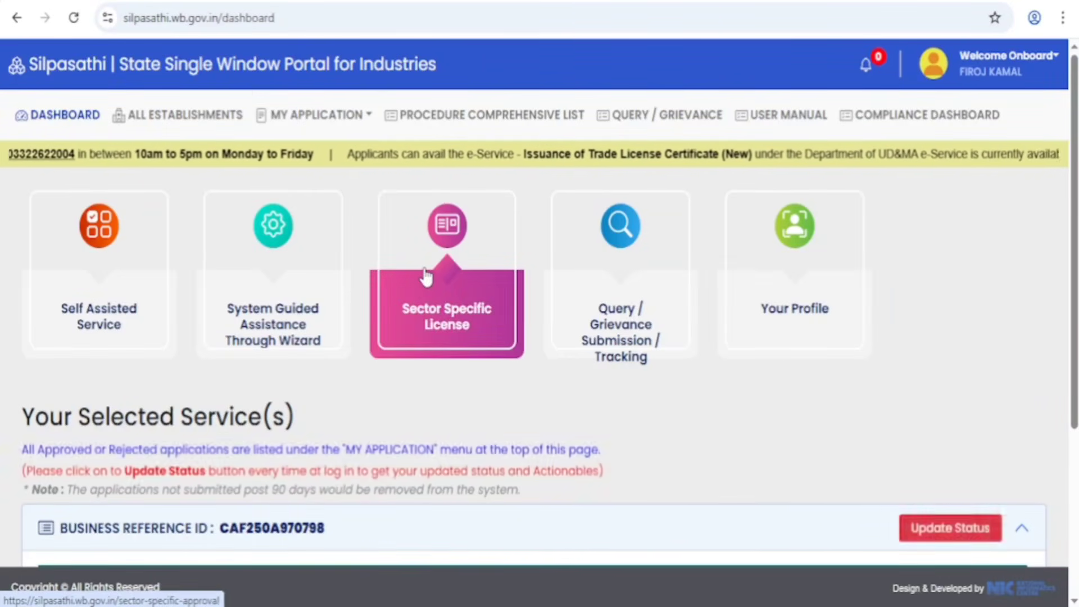
# - Open the approved applications of the second unit in the establishment list and download its Trade License - P & RD certificate
pyautogui.click(209, 120)
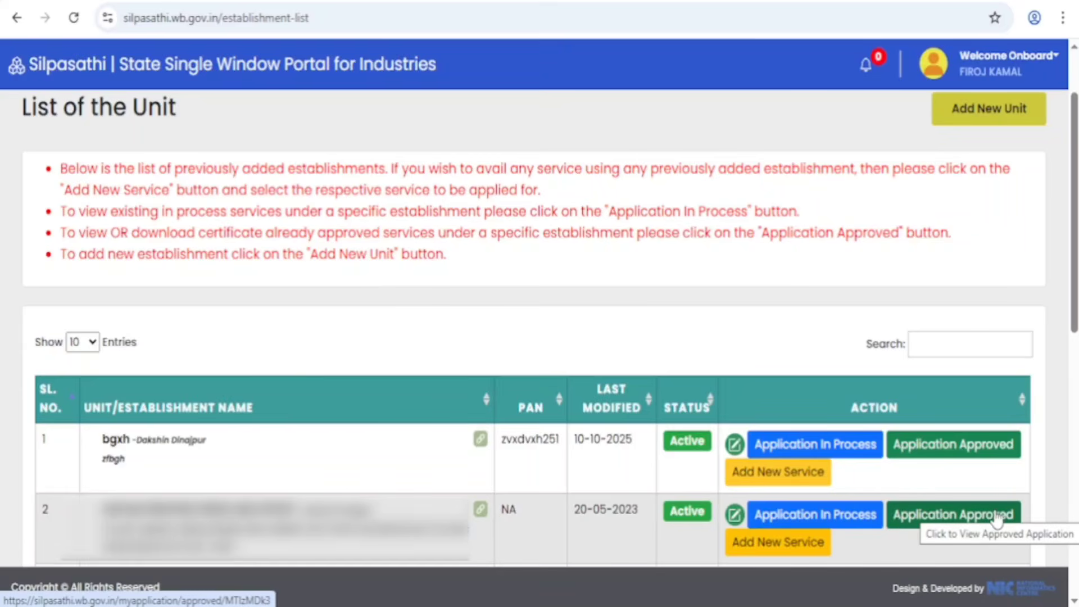
pyautogui.click(968, 527)
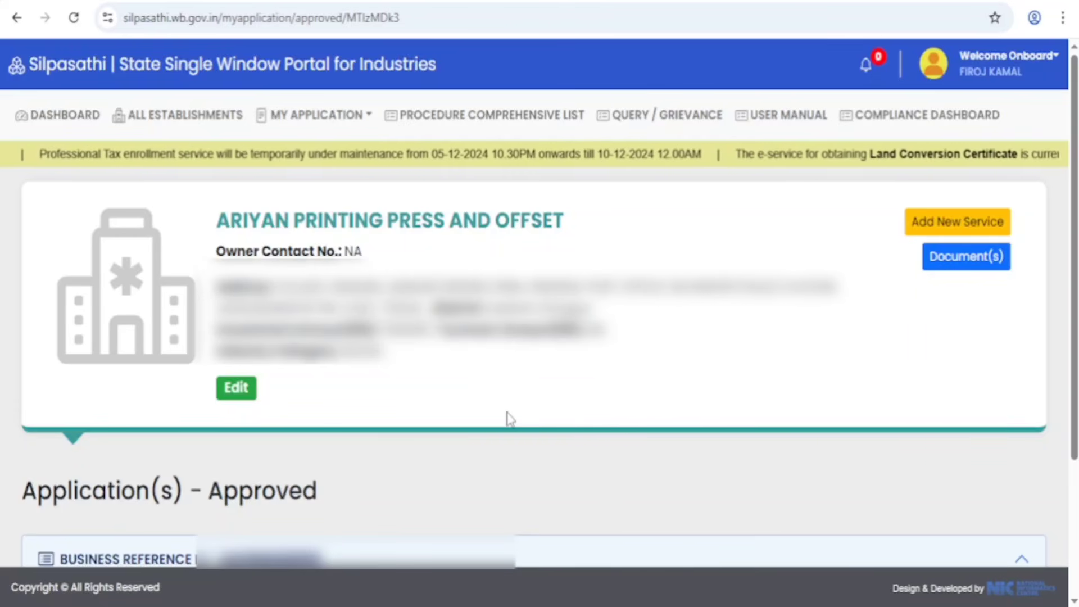
pyautogui.scroll(-3, 508, 419)
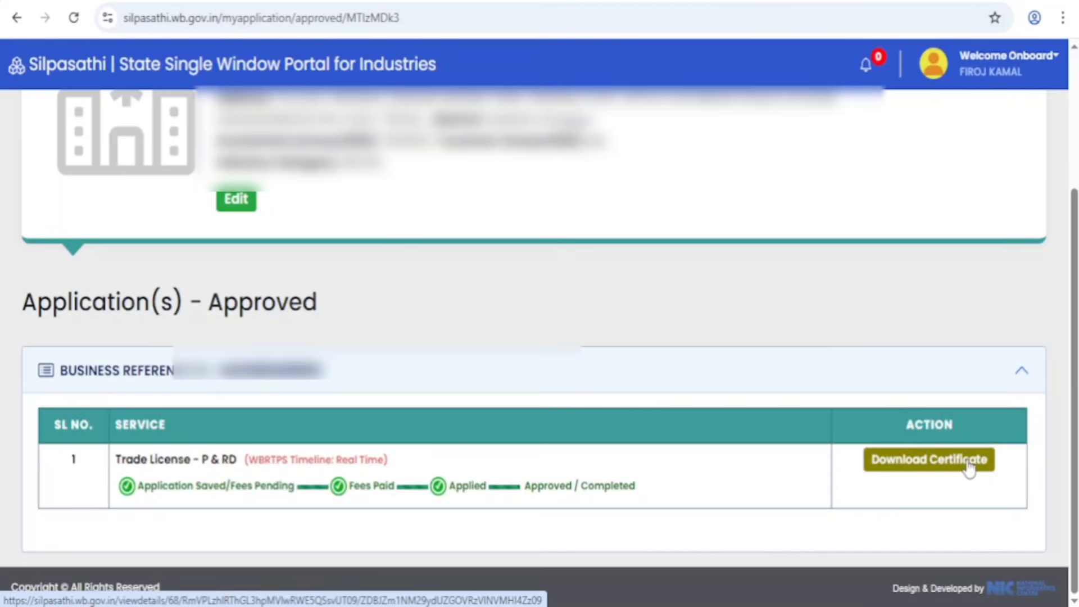
pyautogui.click(924, 466)
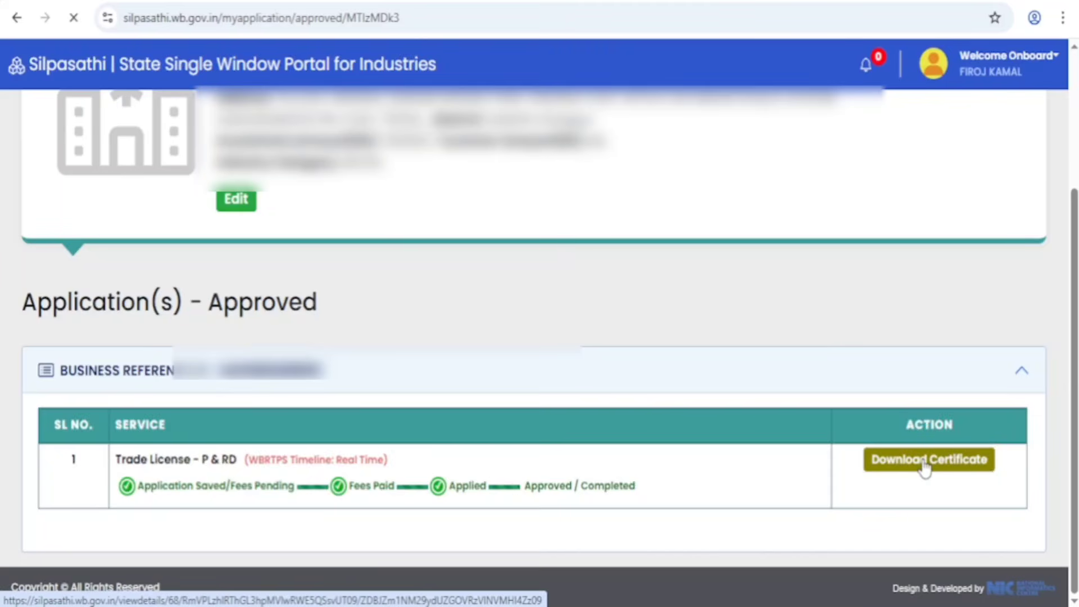